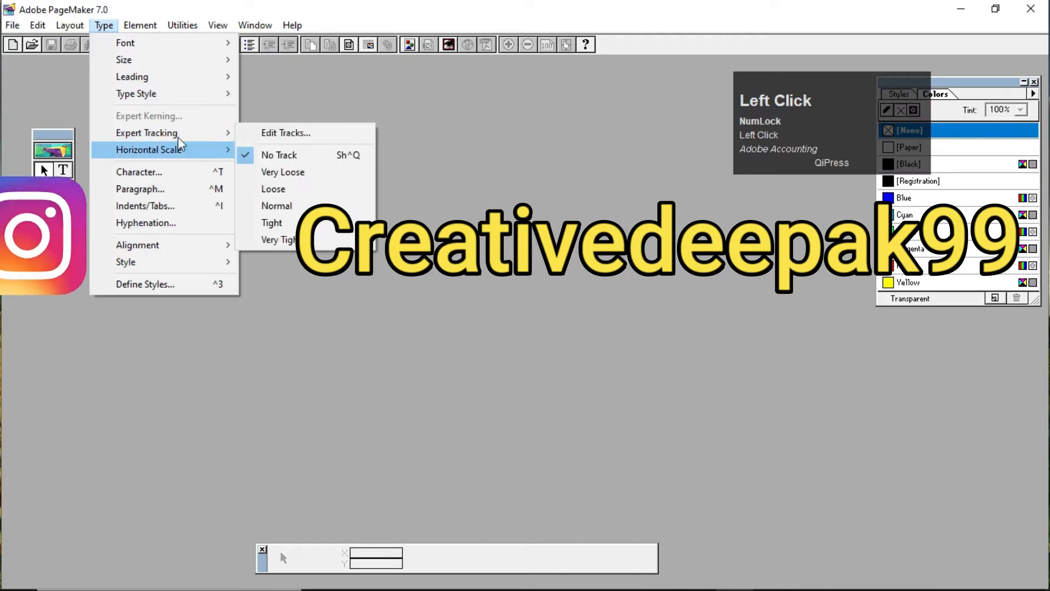
pyautogui.moveTo(195, 135)
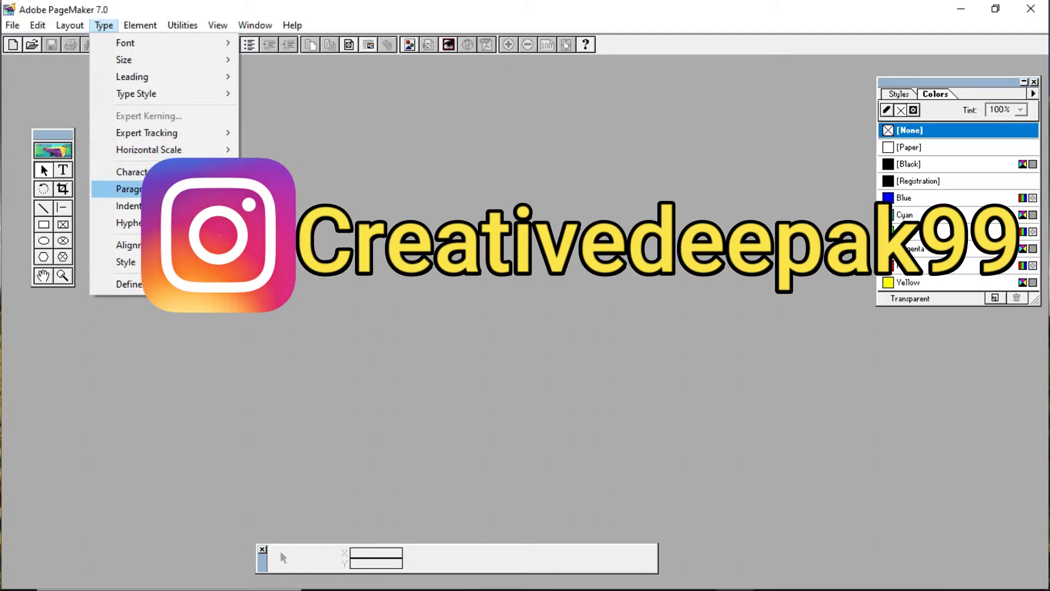
pyautogui.click(410, 189)
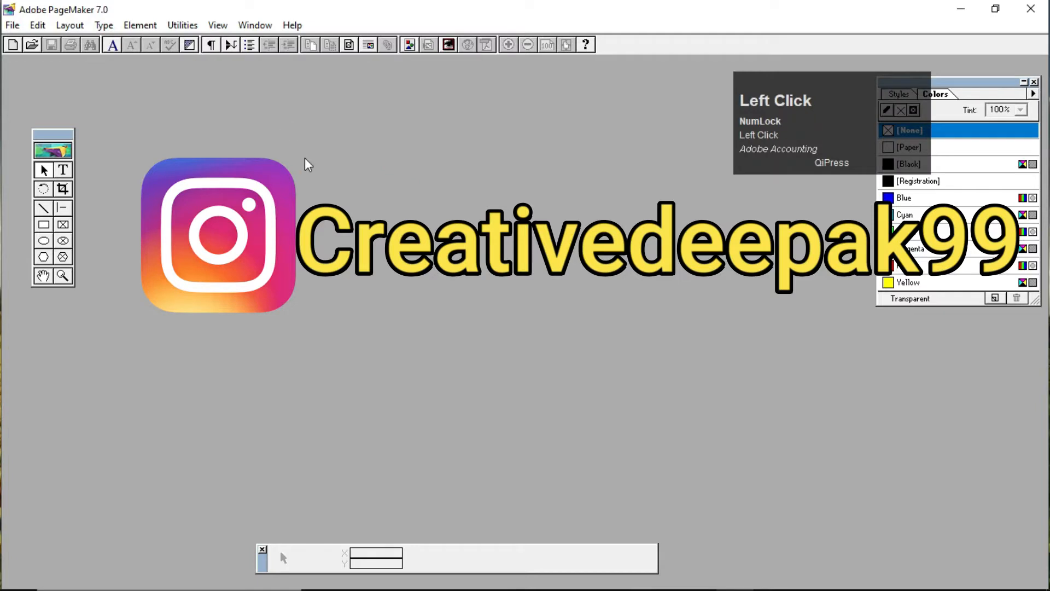
# Step: Create a new Letter-size publication with inside, outside, top and bottom margins of 0.5 inches, and maximize its window
pyautogui.click(14, 25)
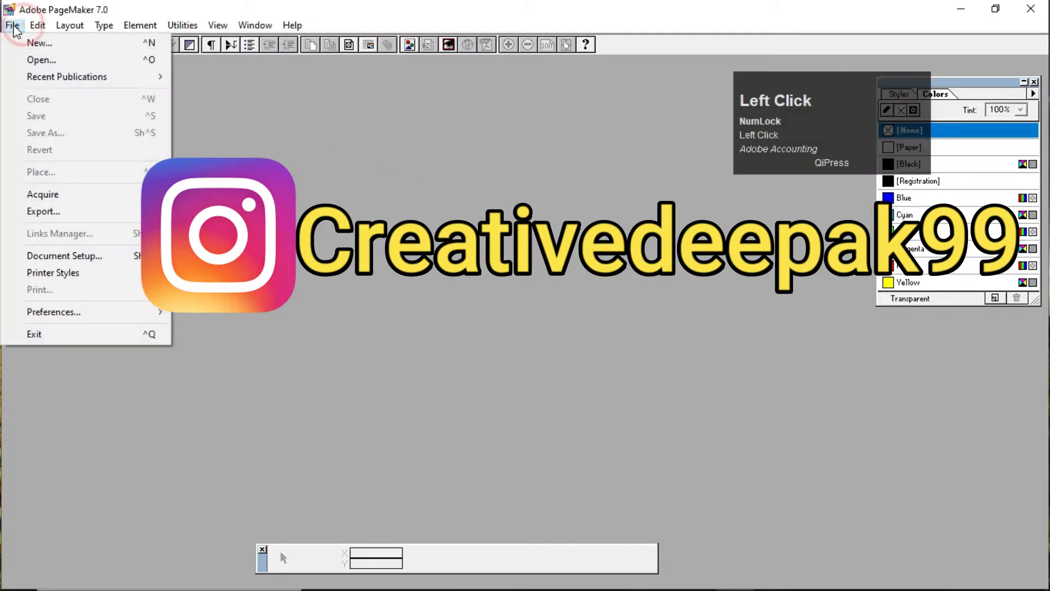
pyautogui.click(54, 49)
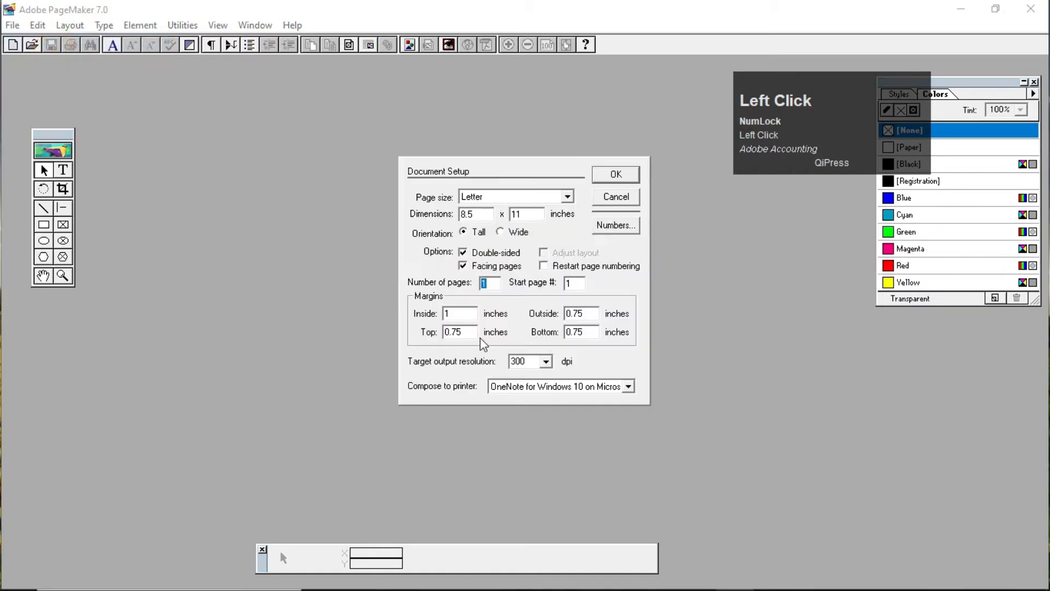
pyautogui.doubleClick(460, 314)
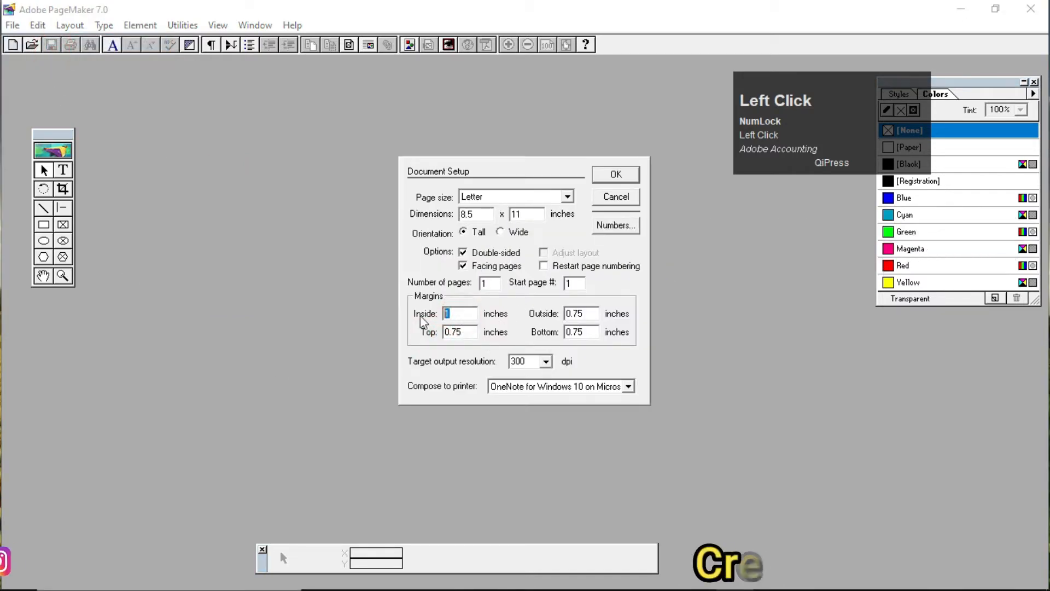
pyautogui.write('0.5')
pyautogui.press('Tab')
pyautogui.write('0.5')
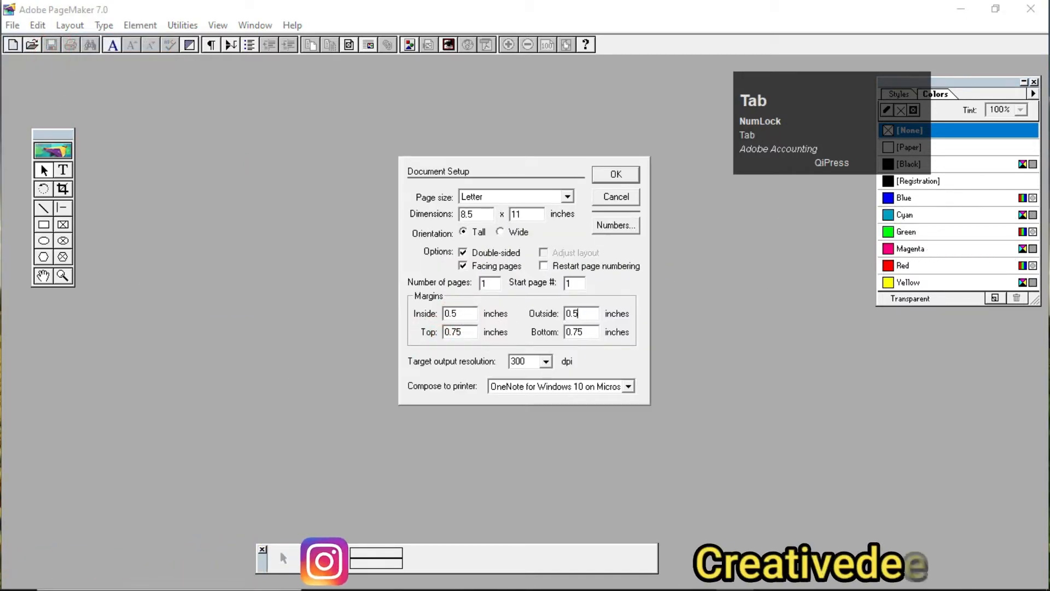
pyautogui.press('Tab')
pyautogui.write('0.5')
pyautogui.press('Tab')
pyautogui.write('0.5')
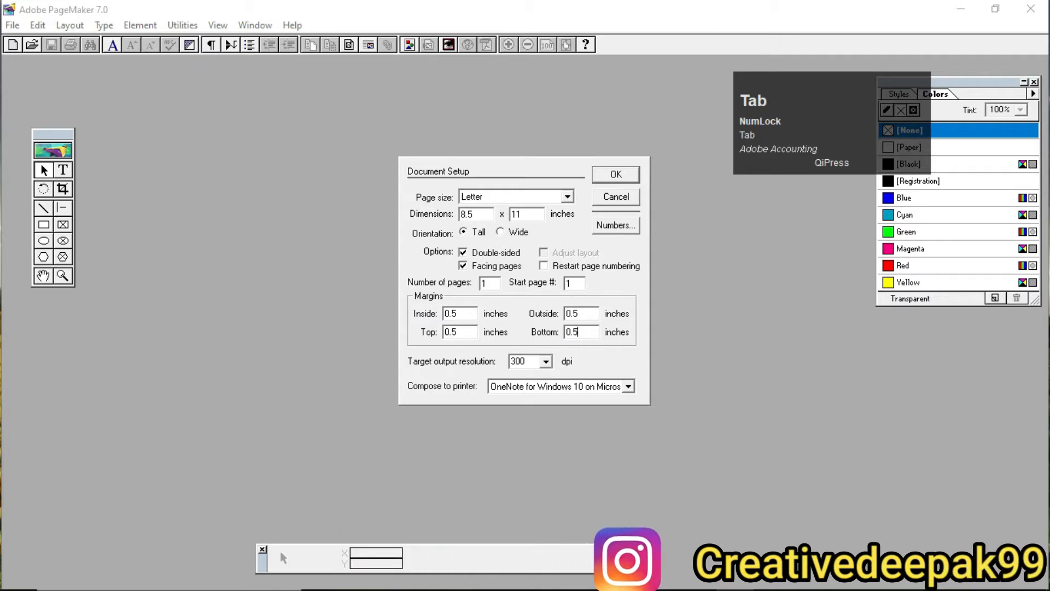
pyautogui.click(626, 176)
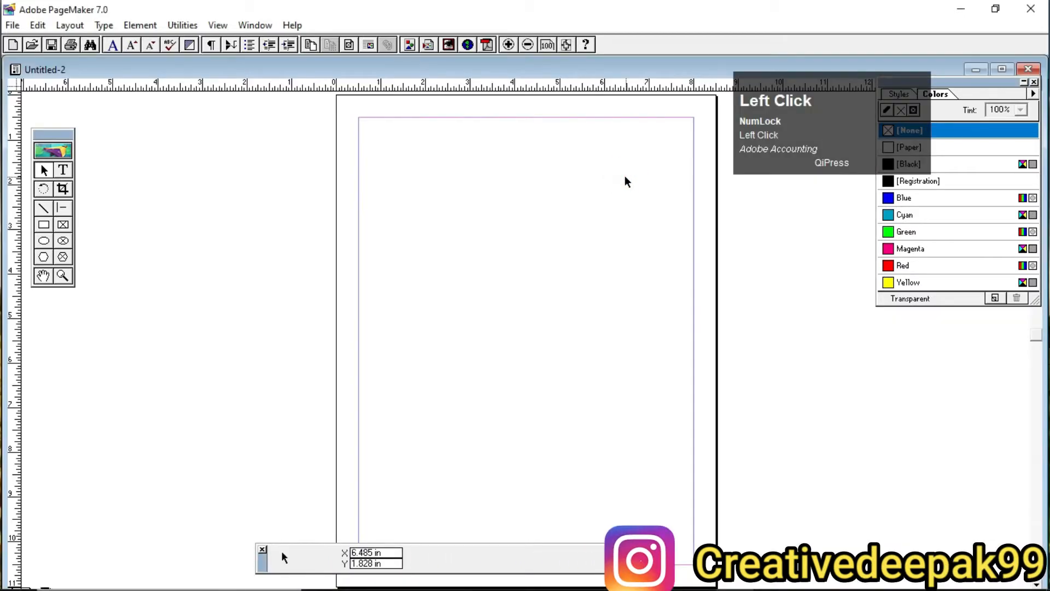
pyautogui.doubleClick(584, 73)
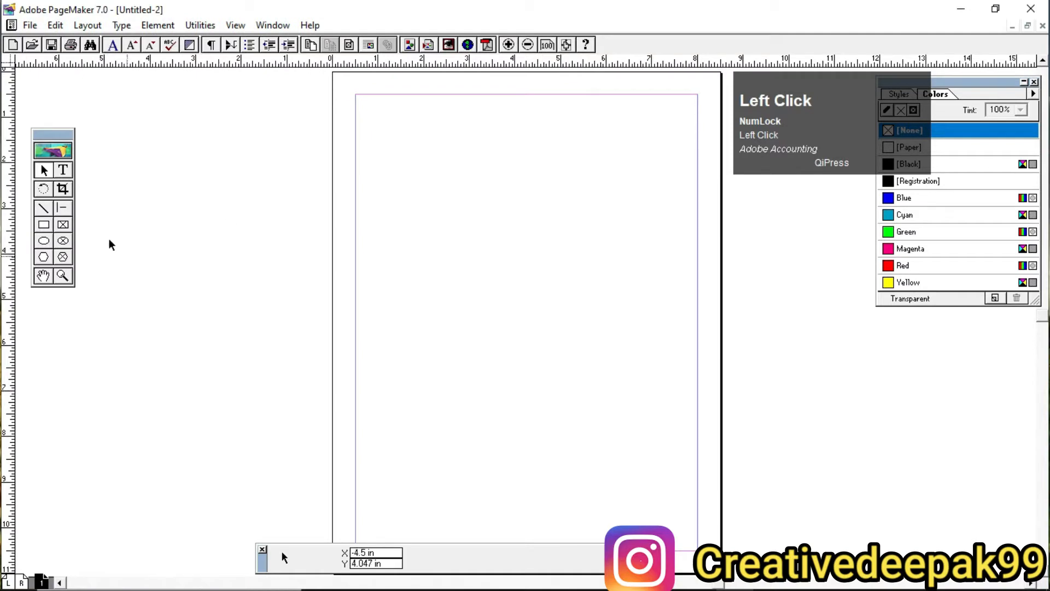
# Step: Open the Character Specifications dialog, look over its settings, and close it without changing anything
pyautogui.click(116, 27)
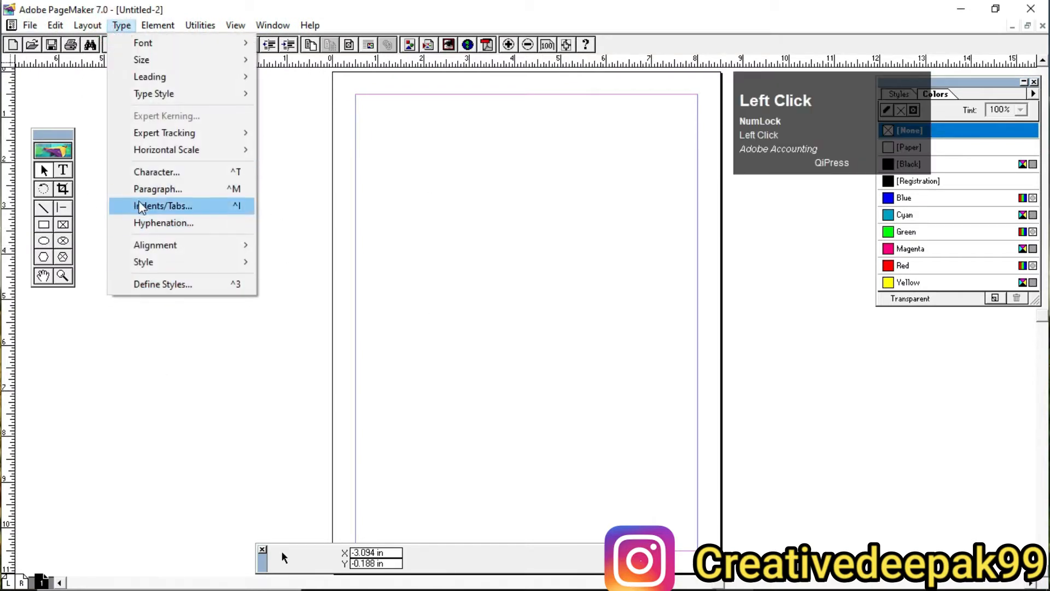
pyautogui.click(185, 177)
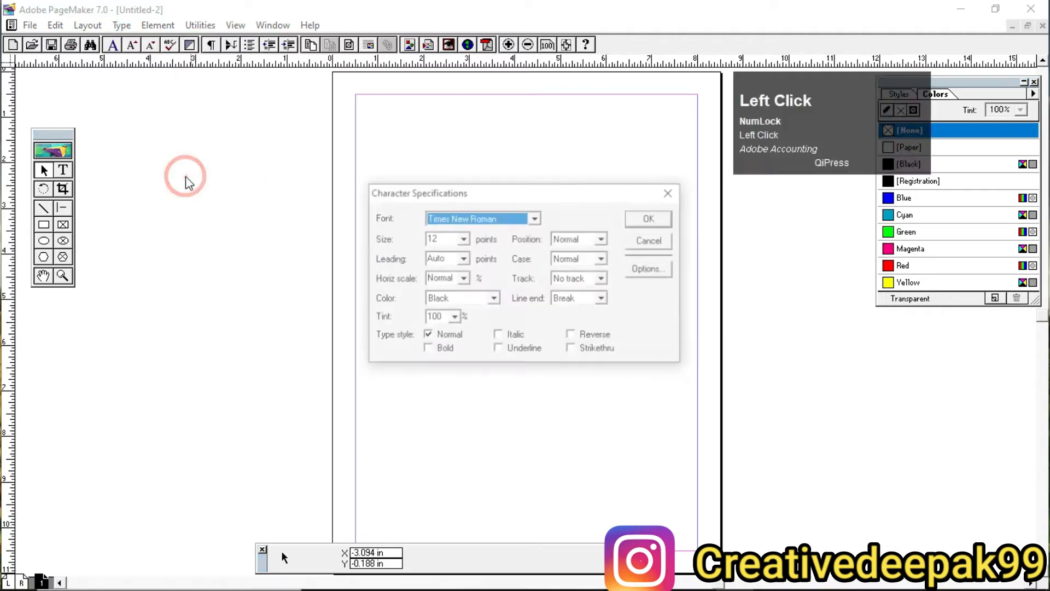
pyautogui.moveTo(541, 200); pyautogui.dragTo(541, 165)
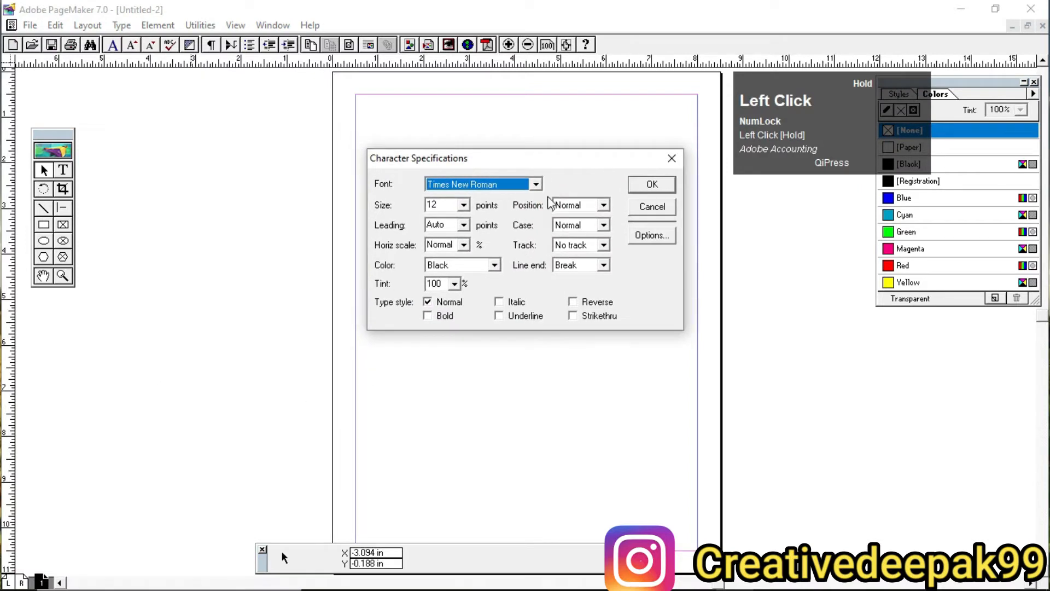
pyautogui.hotkey('ctrl', '2')
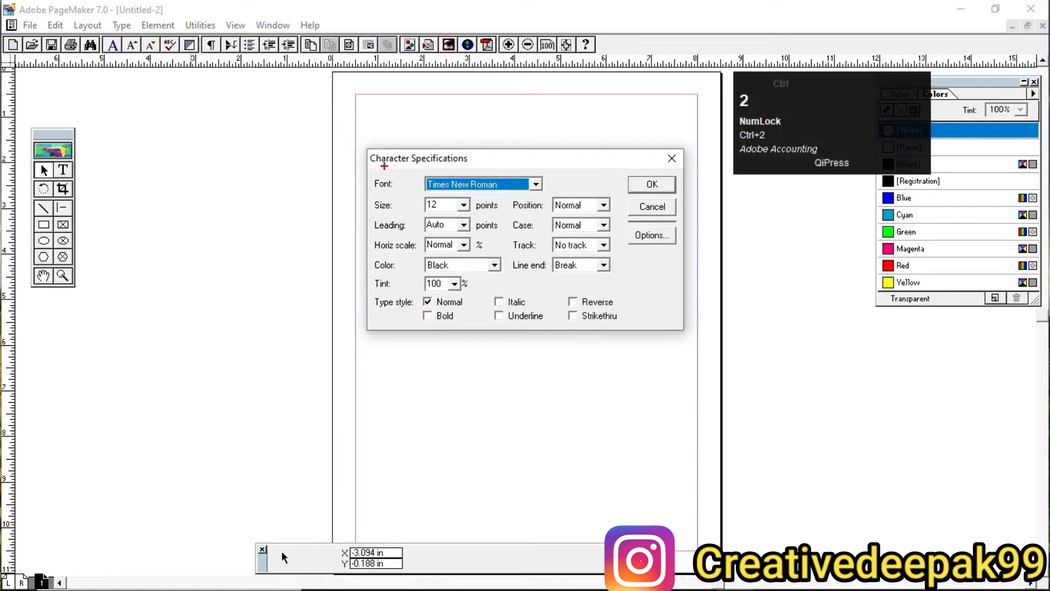
pyautogui.moveTo(362, 142)
pyautogui.mouseDown()
pyautogui.moveTo(480, 277)
pyautogui.moveTo(690, 338)
pyautogui.mouseUp()
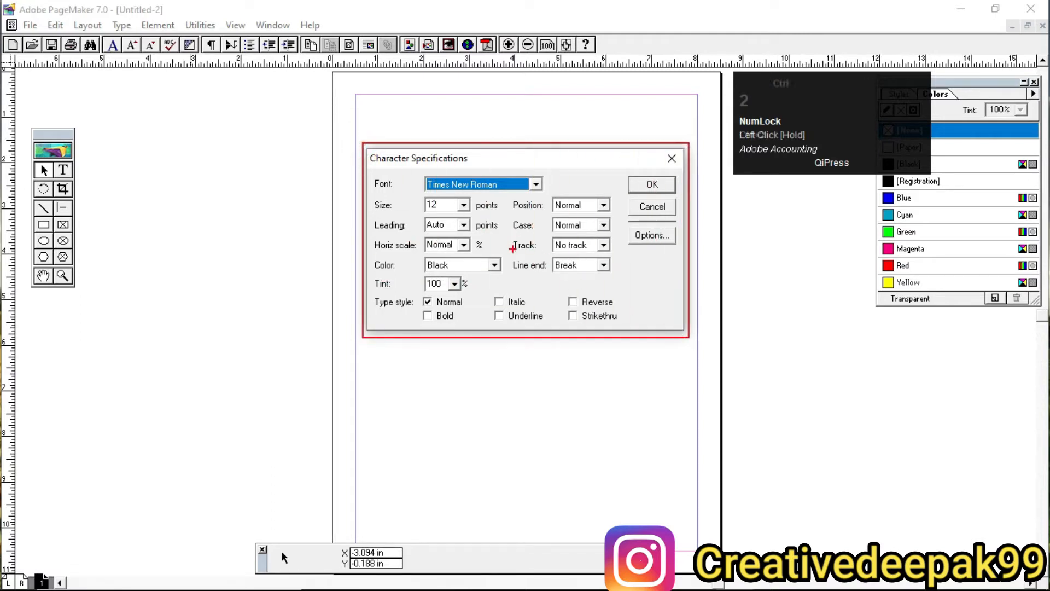
pyautogui.press('Escape')
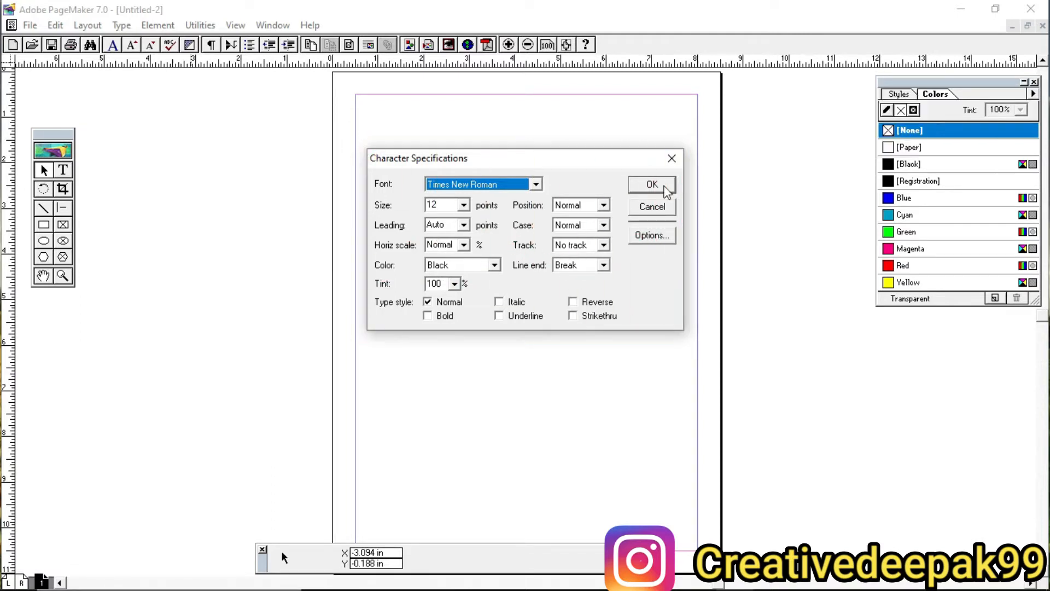
pyautogui.click(670, 158)
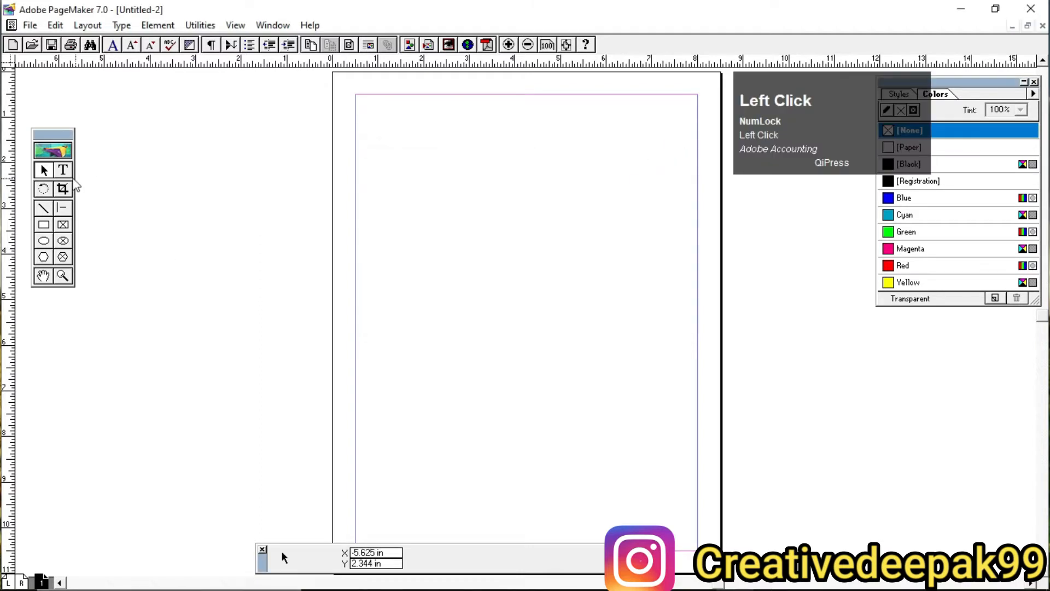
# Step: Create a text block in the upper part of the page containing the sample text "reteterlkterklterlkerkeklt"
pyautogui.click(64, 171)
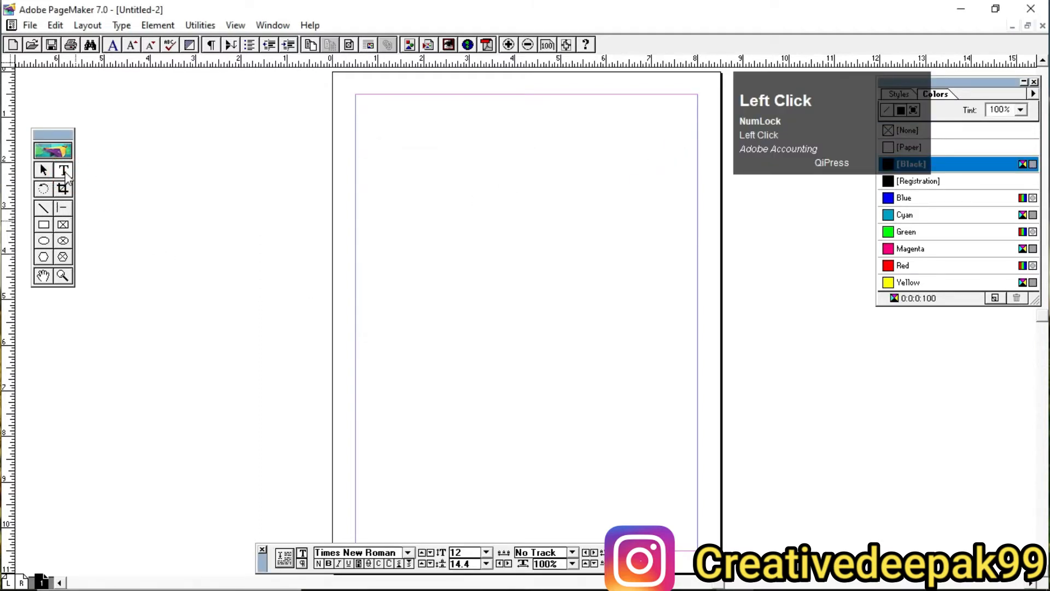
pyautogui.click(65, 171)
pyautogui.moveTo(395, 181); pyautogui.dragTo(577, 269)
pyautogui.write('r')
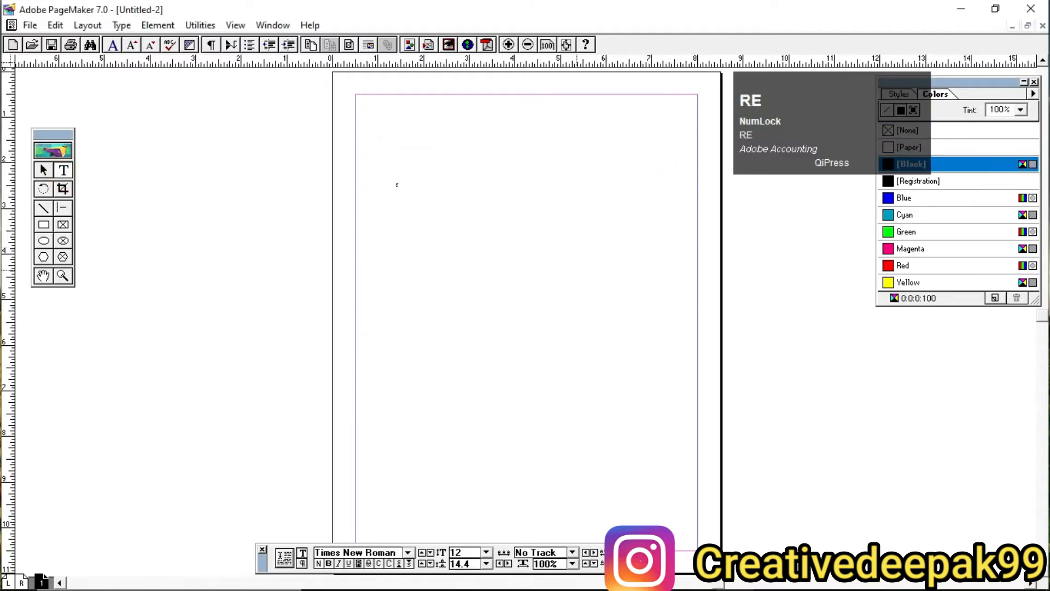
pyautogui.write('eteterlkterklterlkerkeklt')
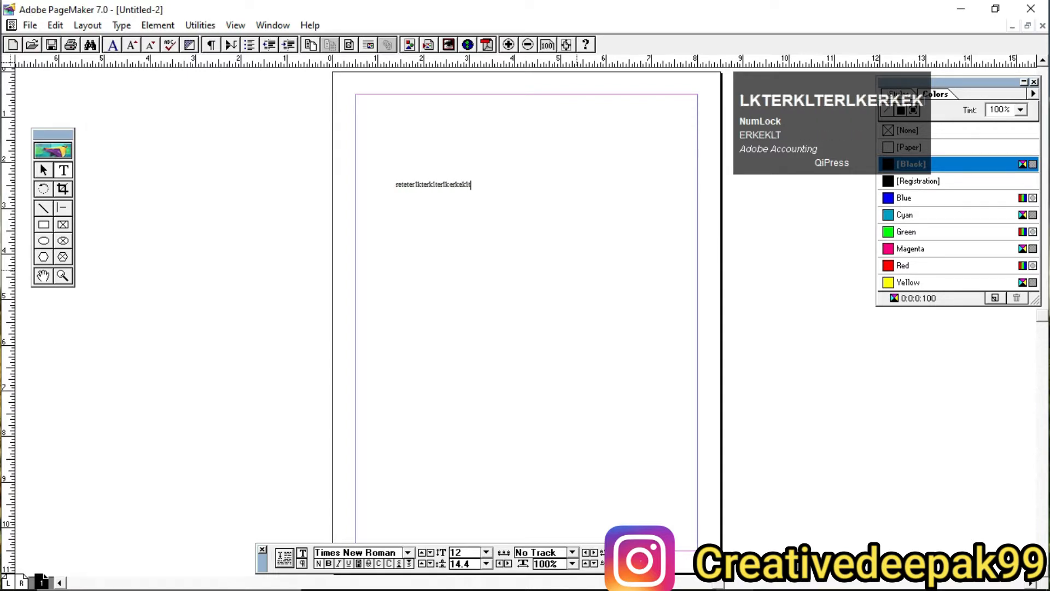
# Step: Enlarge all of the sample text to 26 points
pyautogui.hotkey('ctrl', 'a')
pyautogui.hotkey('ctrl', 'shift', '.')
pyautogui.hotkey('ctrl', 'shift', '.')
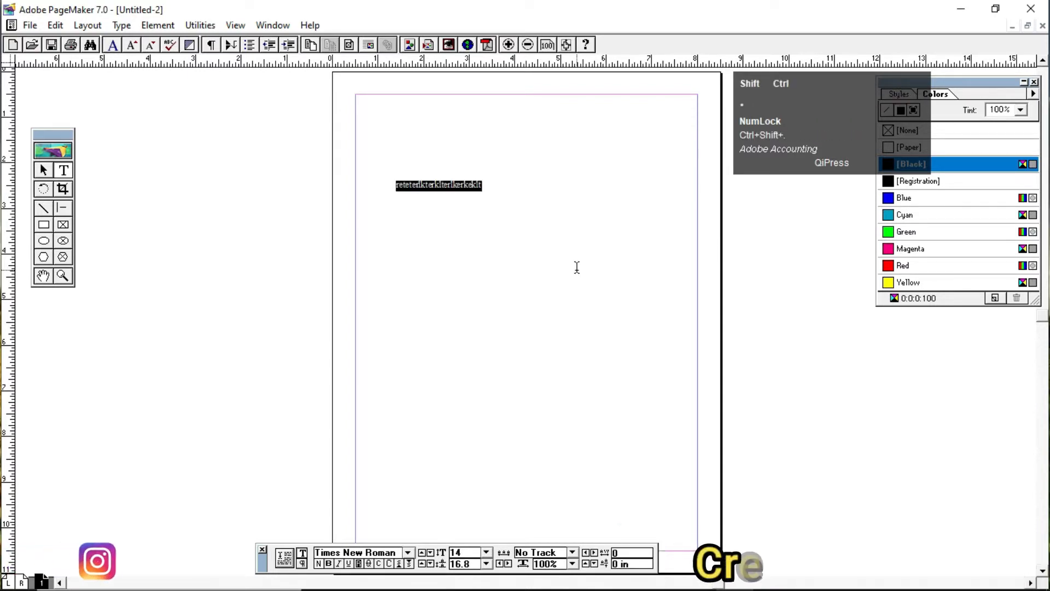
pyautogui.hotkey('ctrl', 'shift', '.')
pyautogui.hotkey('ctrl', 'shift', '.')
pyautogui.hotkey('ctrl', 'shift', '.')
pyautogui.hotkey('ctrl', 'shift', '.')
pyautogui.hotkey('ctrl', 'shift', '.')
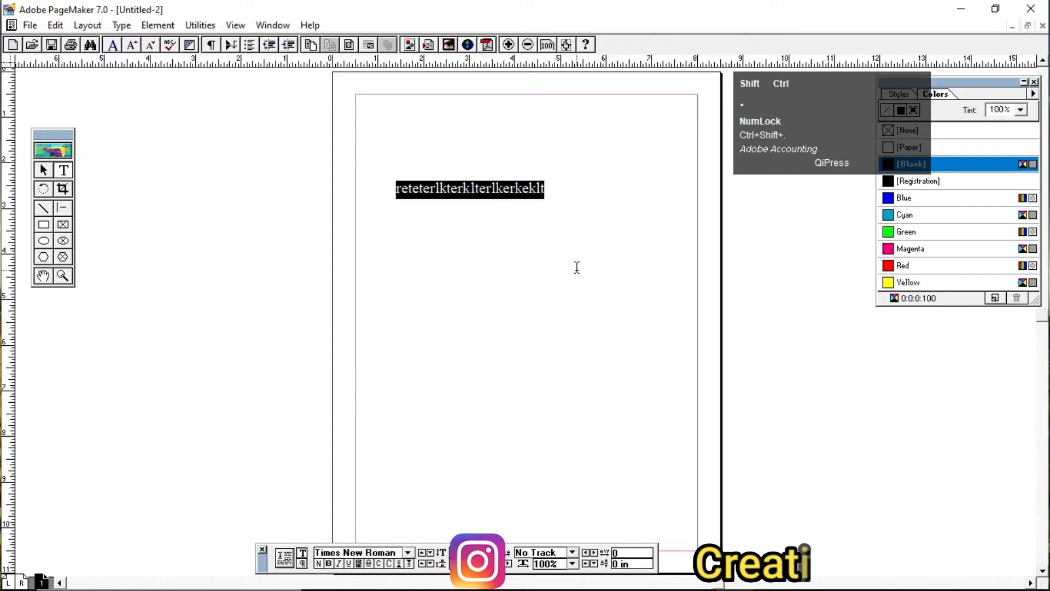
pyautogui.click(549, 191)
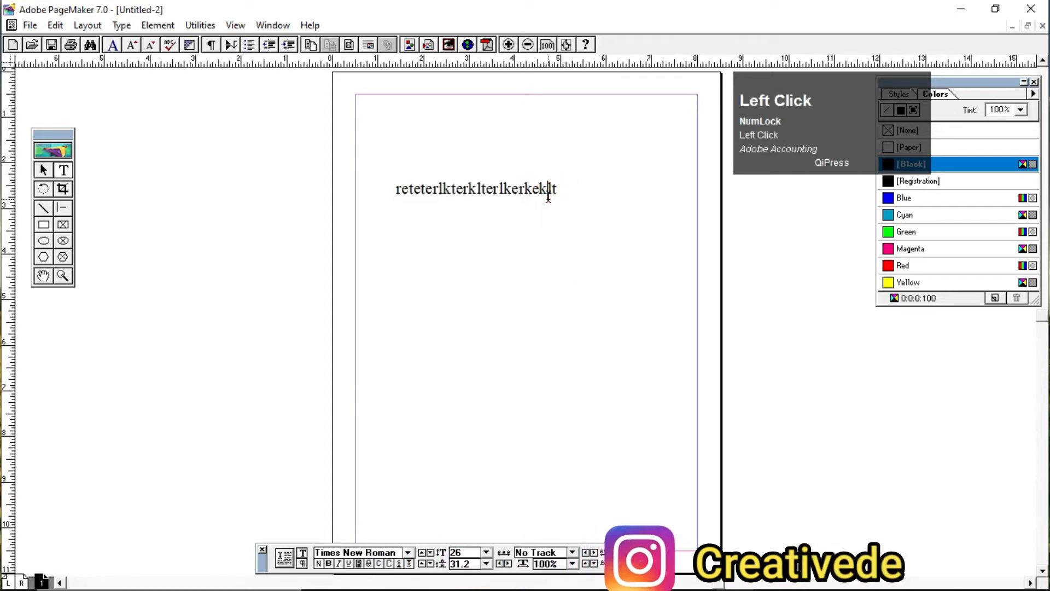
# Step: Select the sample text block as an object and delete it from the page
pyautogui.click(46, 171)
pyautogui.click(488, 201)
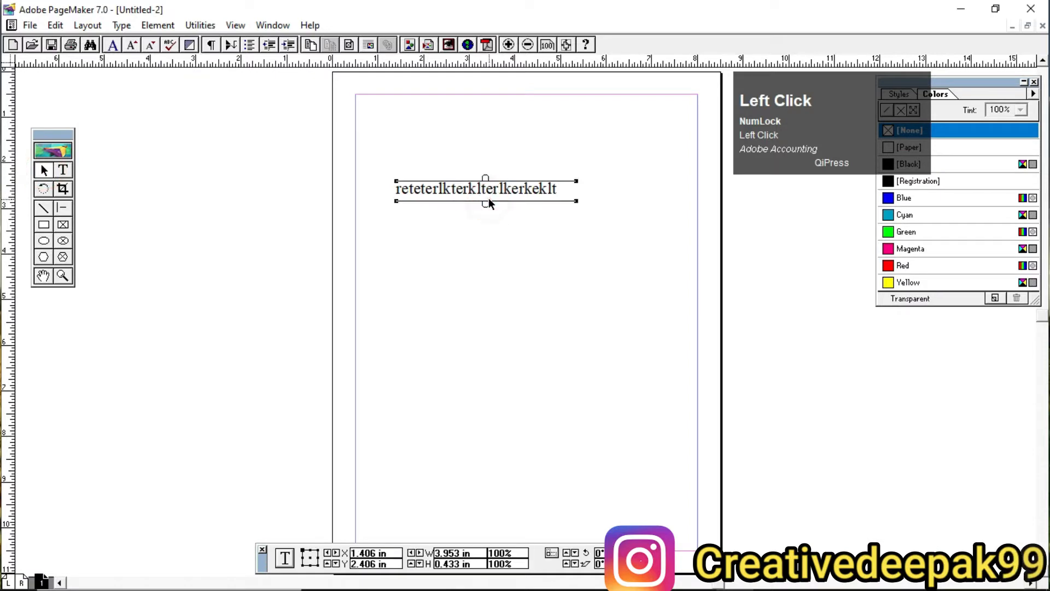
pyautogui.press('Delete')
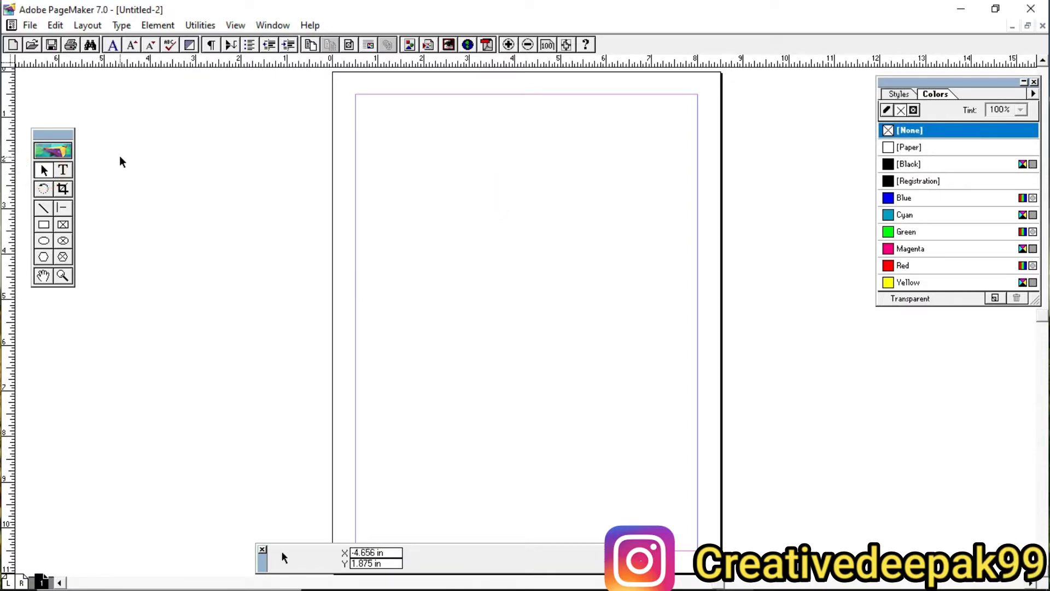
# Step: Open the Character Specifications dialog and examine its font, size, leading, scale, color, position, case, track, line end and type style options
pyautogui.click(121, 25)
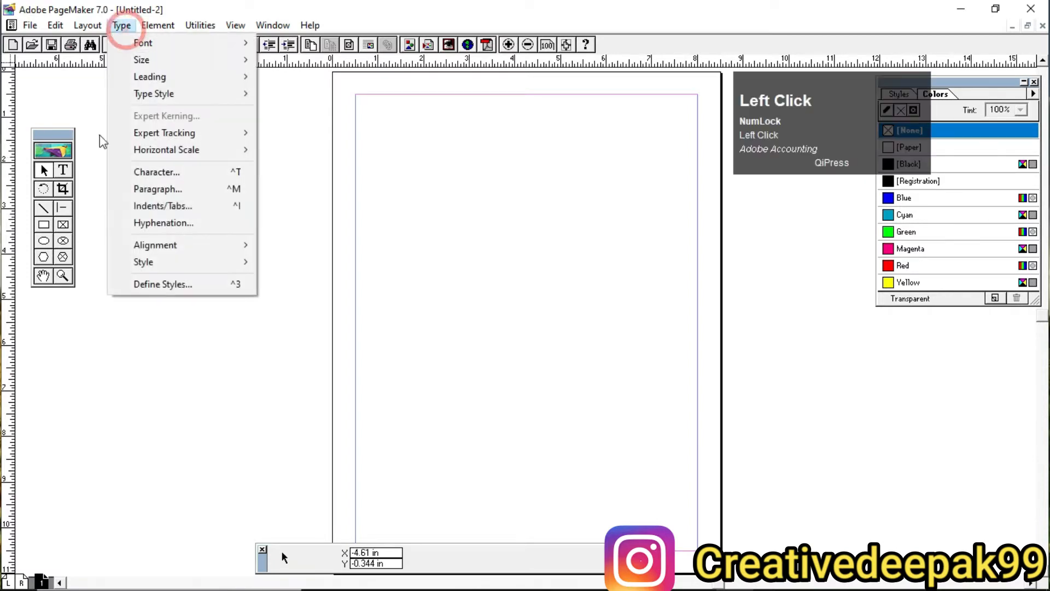
pyautogui.click(183, 174)
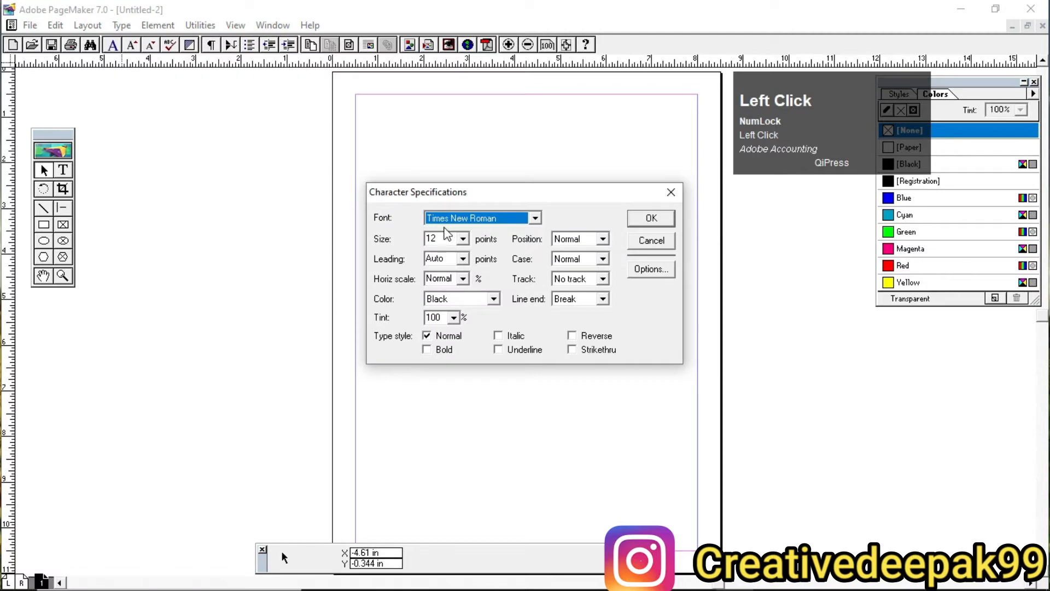
pyautogui.press('2')
pyautogui.moveTo(364, 177)
pyautogui.mouseDown()
pyautogui.moveTo(423, 274)
pyautogui.moveTo(695, 372)
pyautogui.mouseUp()
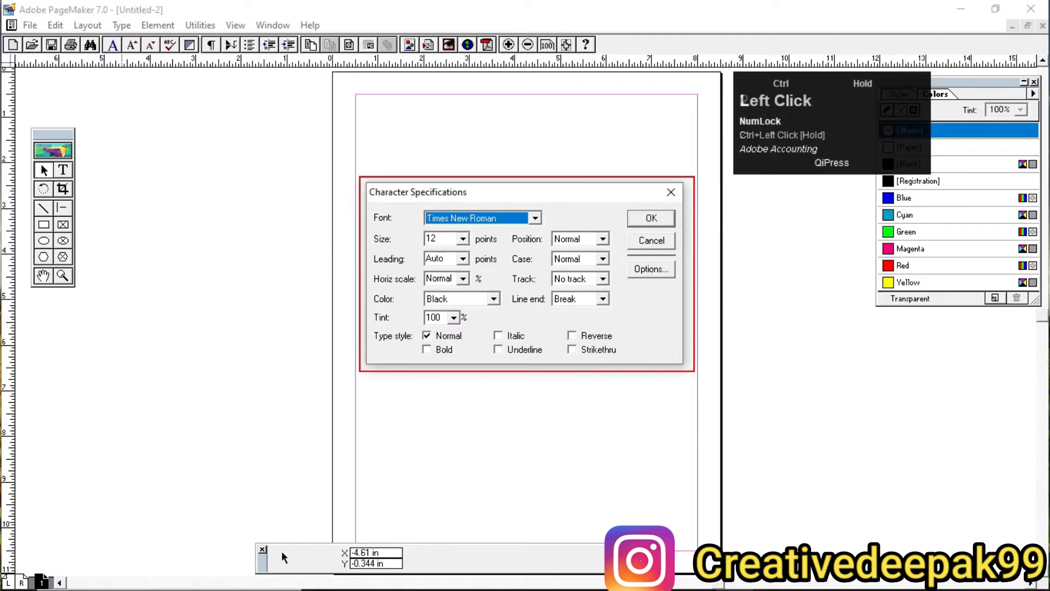
pyautogui.scroll(2, 517, 283)
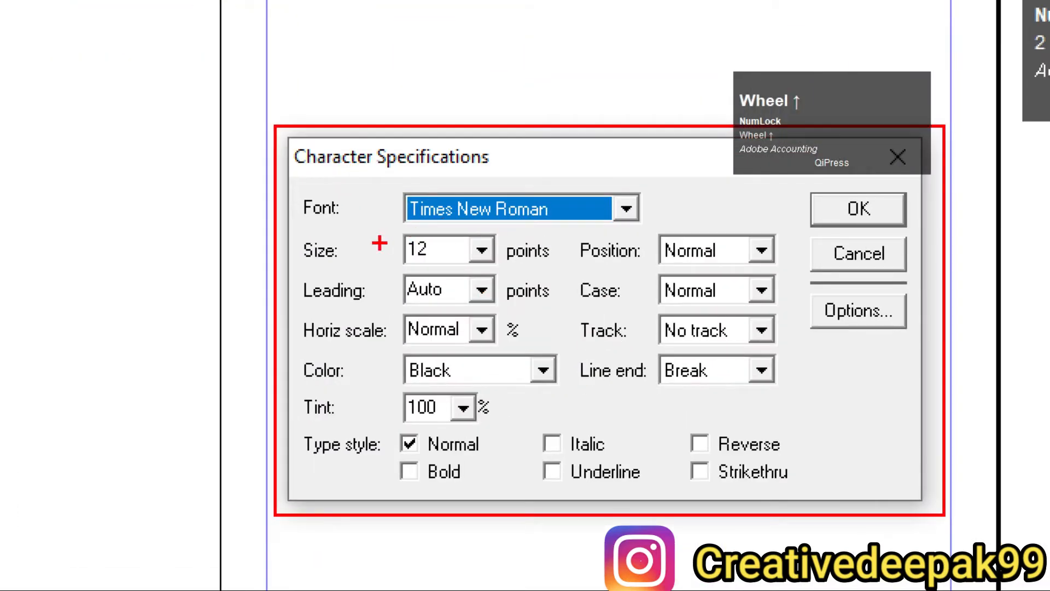
pyautogui.moveTo(292, 195); pyautogui.dragTo(349, 220)
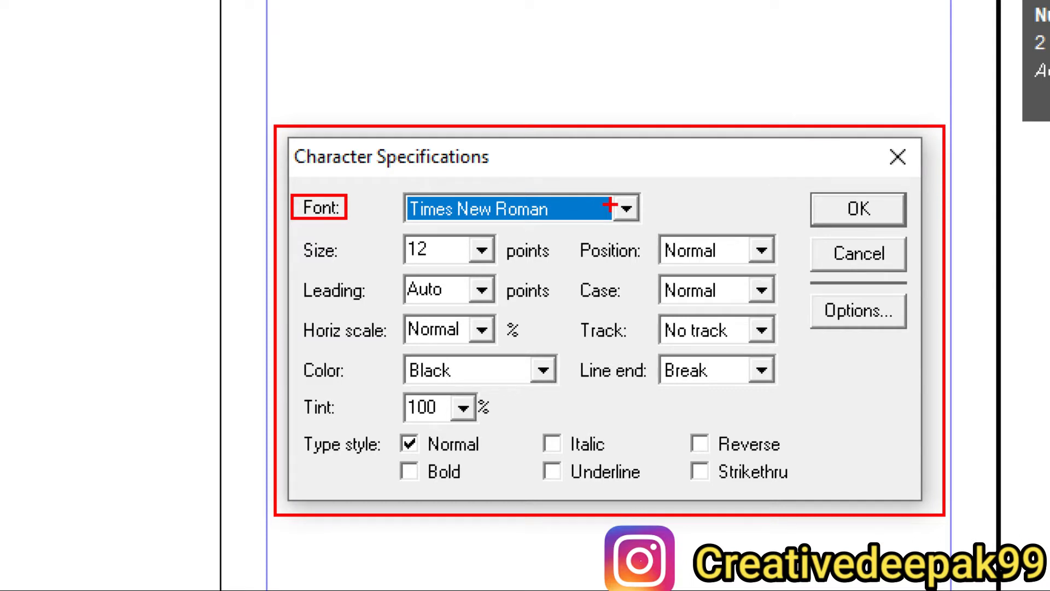
pyautogui.moveTo(294, 234); pyautogui.dragTo(350, 267)
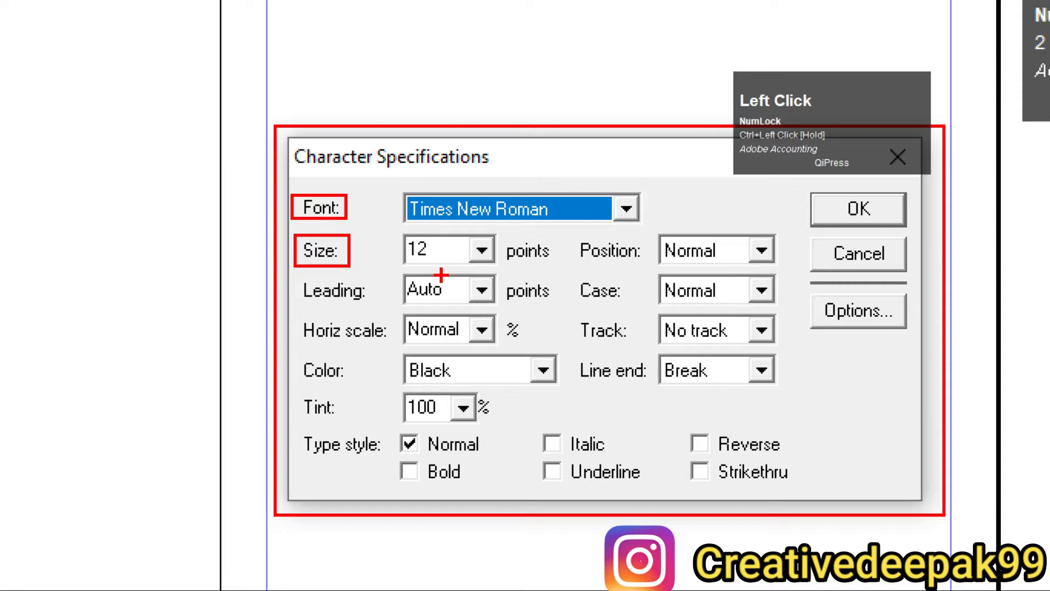
pyautogui.moveTo(290, 278); pyautogui.dragTo(378, 310)
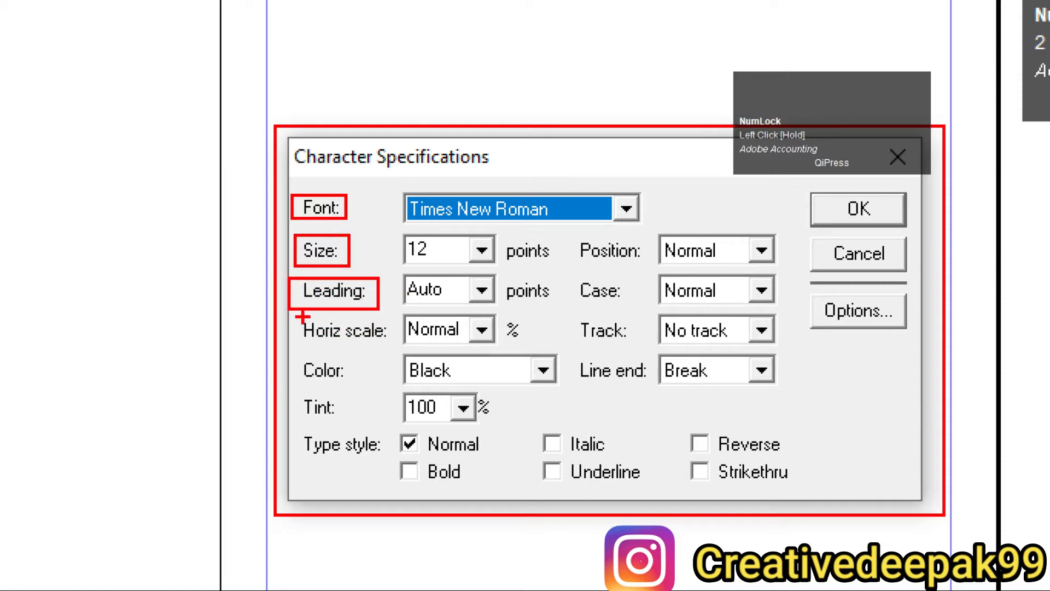
pyautogui.moveTo(300, 317)
pyautogui.mouseDown()
pyautogui.moveTo(366, 362)
pyautogui.moveTo(392, 349)
pyautogui.mouseUp()
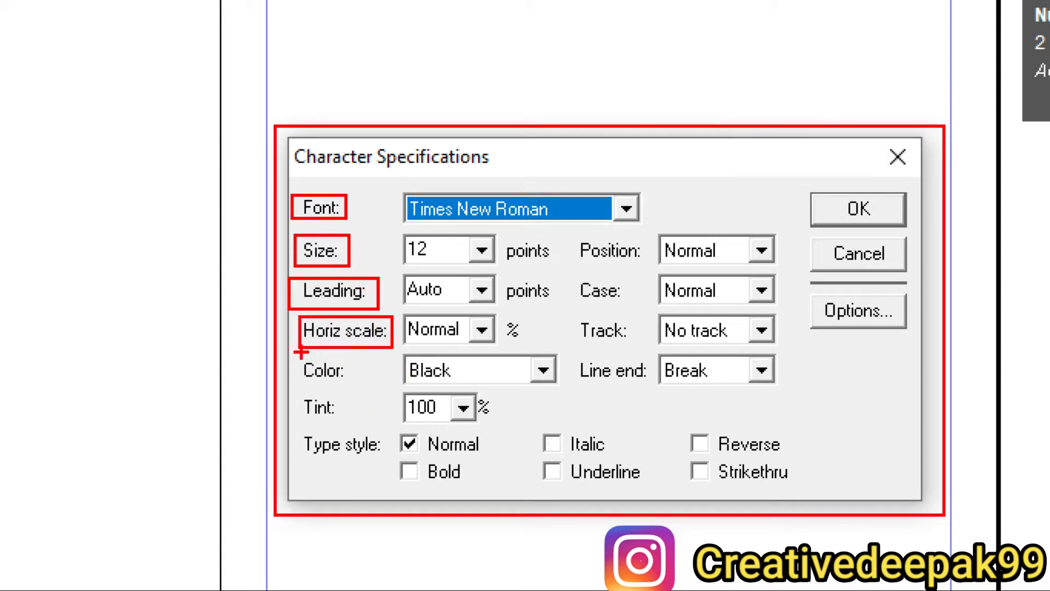
pyautogui.moveTo(295, 357)
pyautogui.mouseDown()
pyautogui.moveTo(319, 383)
pyautogui.moveTo(363, 391)
pyautogui.mouseUp()
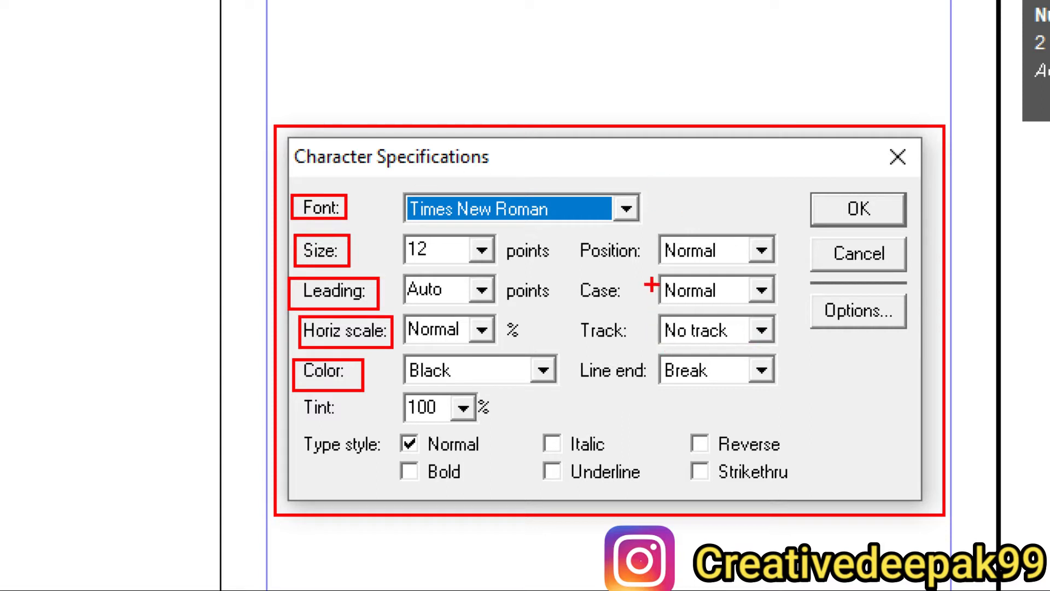
pyautogui.moveTo(575, 238)
pyautogui.mouseDown()
pyautogui.moveTo(731, 396)
pyautogui.moveTo(783, 404)
pyautogui.mouseUp()
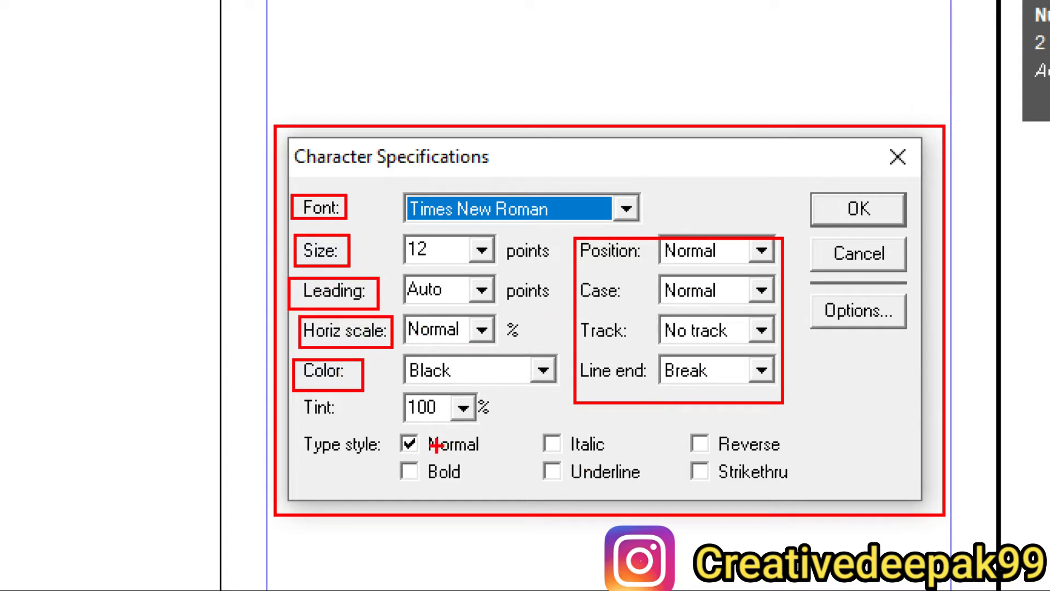
pyautogui.moveTo(528, 432); pyautogui.dragTo(559, 437)
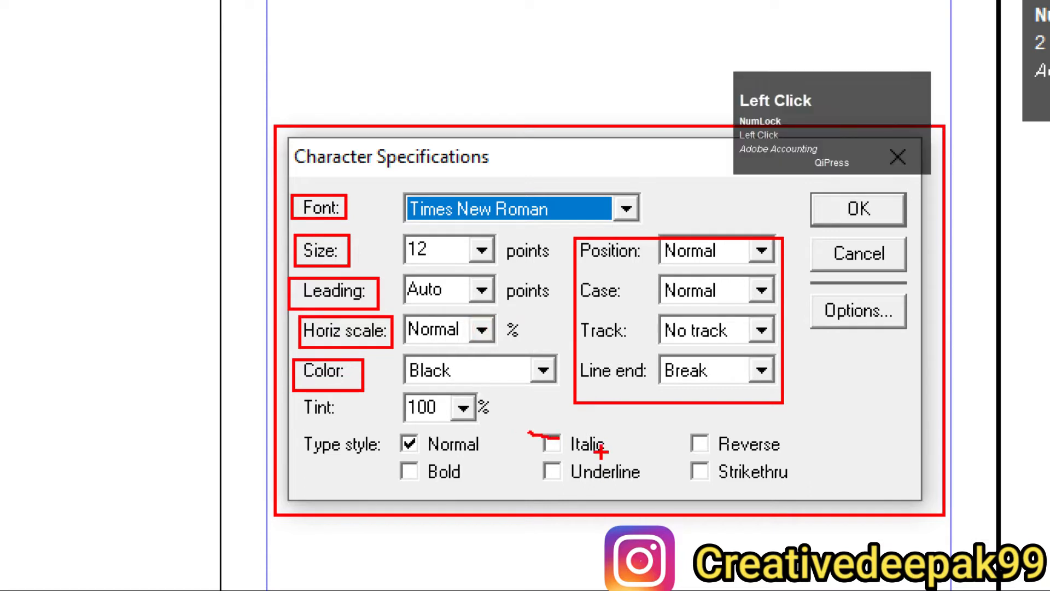
pyautogui.moveTo(675, 475); pyautogui.dragTo(696, 475)
pyautogui.moveTo(613, 482); pyautogui.dragTo(633, 483)
pyautogui.moveTo(441, 481); pyautogui.dragTo(466, 482)
pyautogui.moveTo(480, 432); pyautogui.dragTo(499, 432)
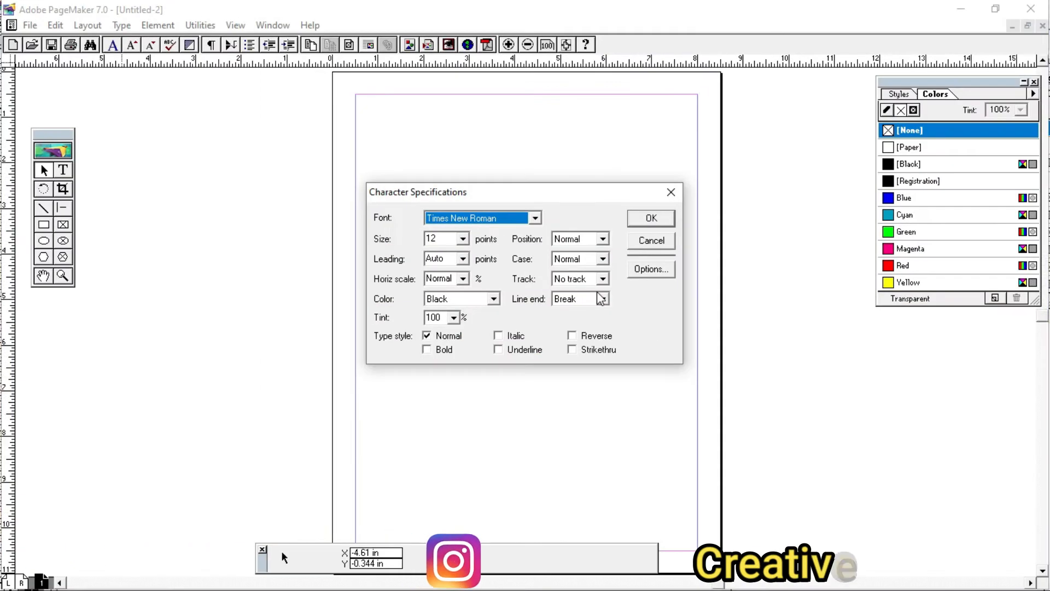
# Step: Set the default font to Script MT Bold and the size to 36 points in the character specifications
pyautogui.click(465, 217)
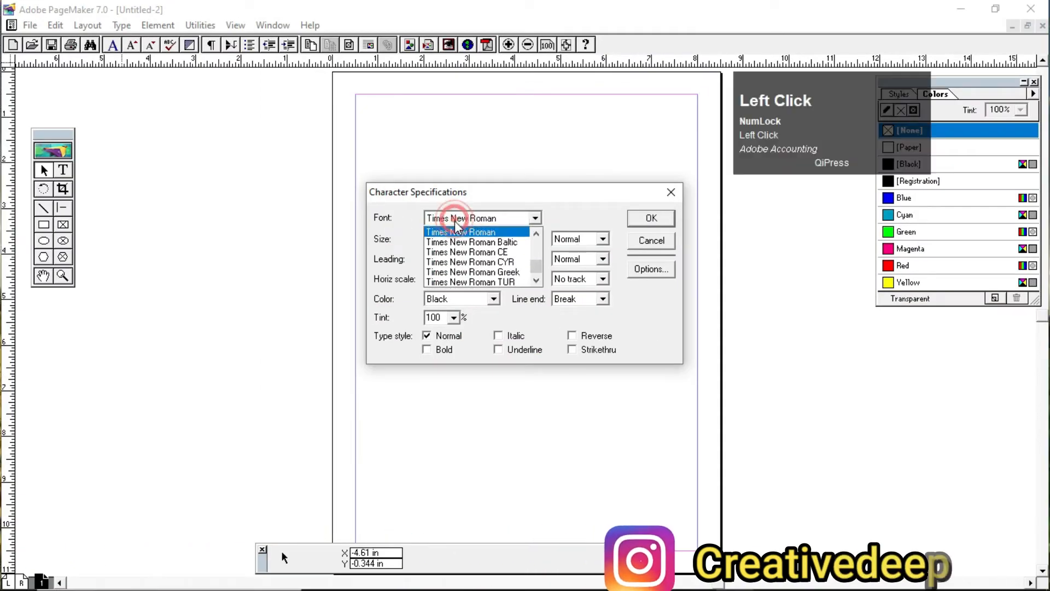
pyautogui.click(484, 219)
pyautogui.press('s')
pyautogui.press('c')
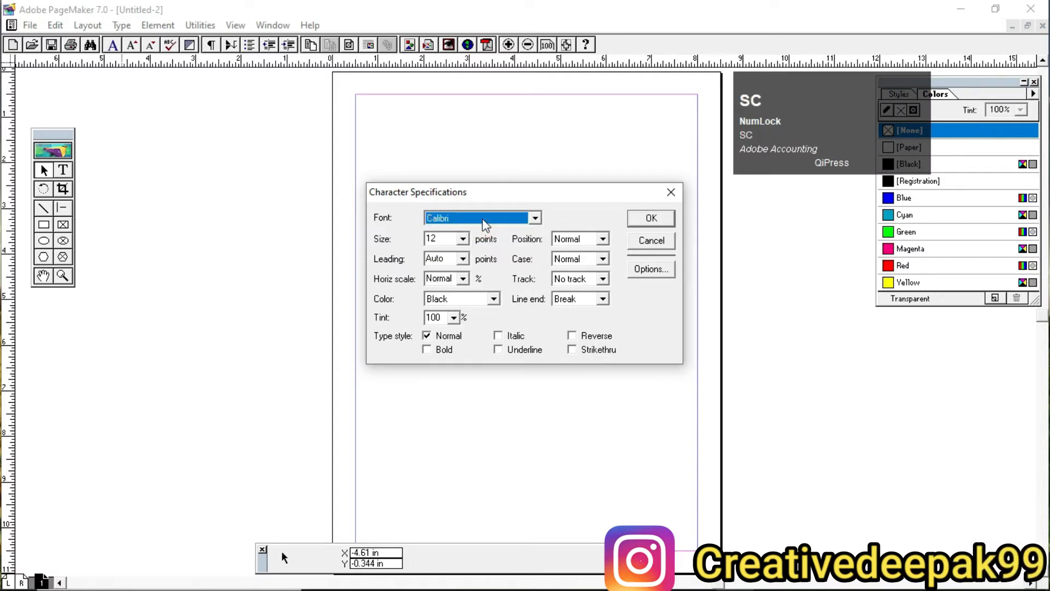
pyautogui.press('s')
pyautogui.click(536, 218)
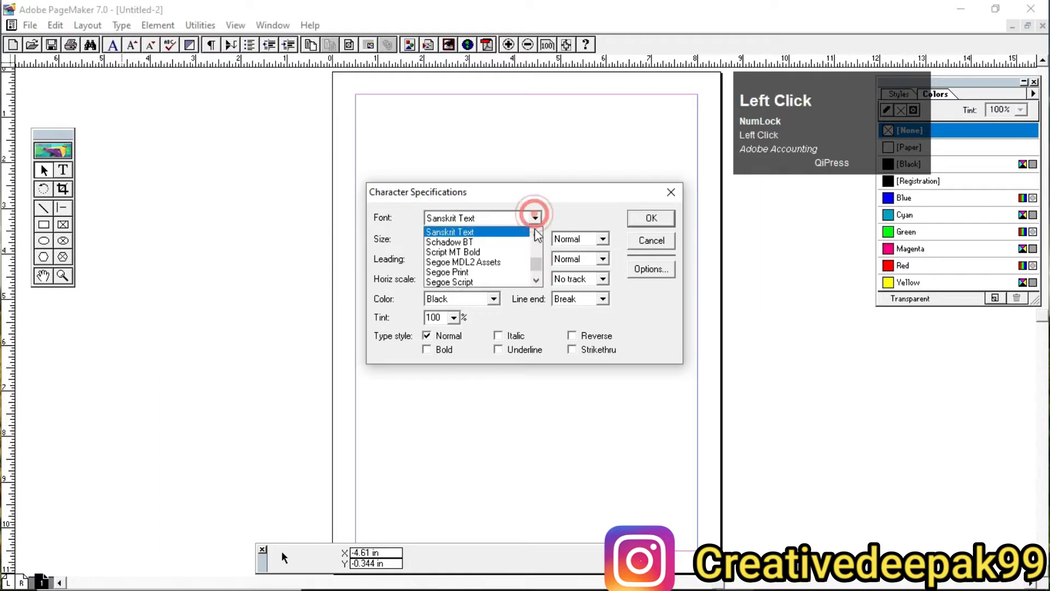
pyautogui.click(472, 254)
pyautogui.click(463, 239)
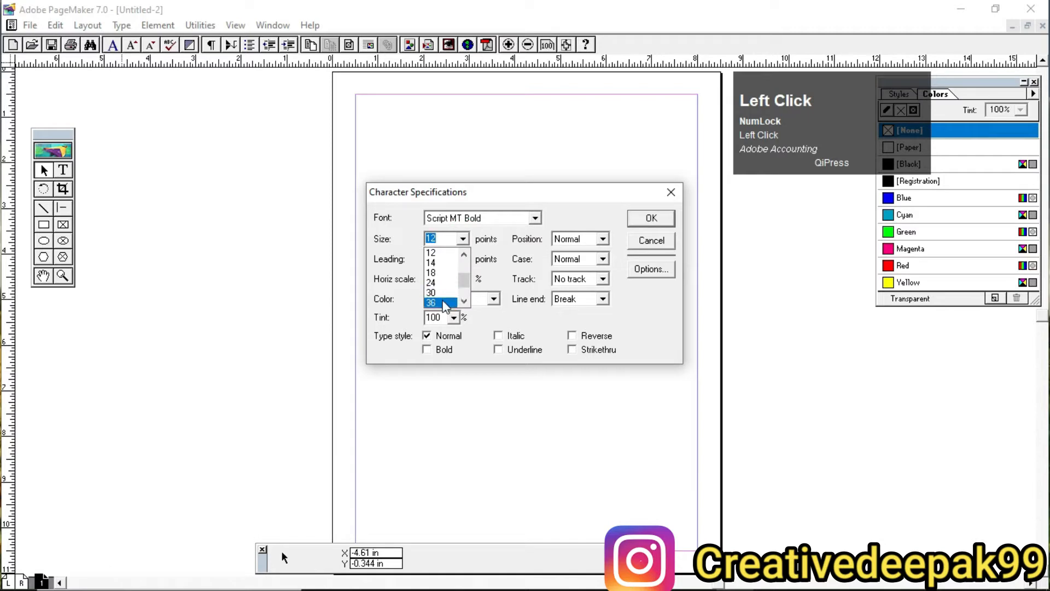
pyautogui.click(446, 303)
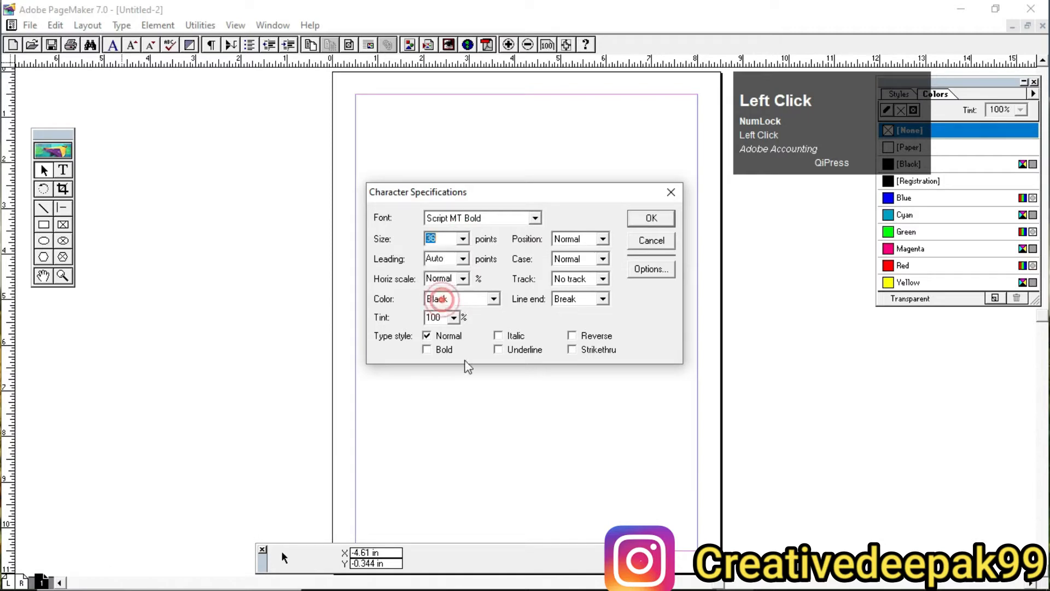
# Step: Review the available leading values and set the text color to Red
pyautogui.click(462, 259)
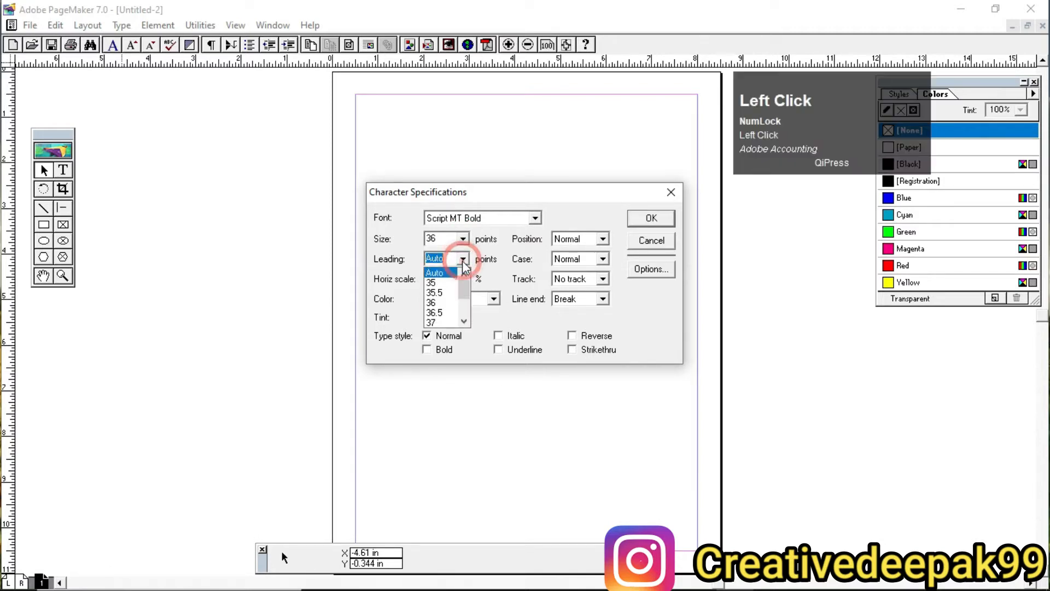
pyautogui.click(463, 260)
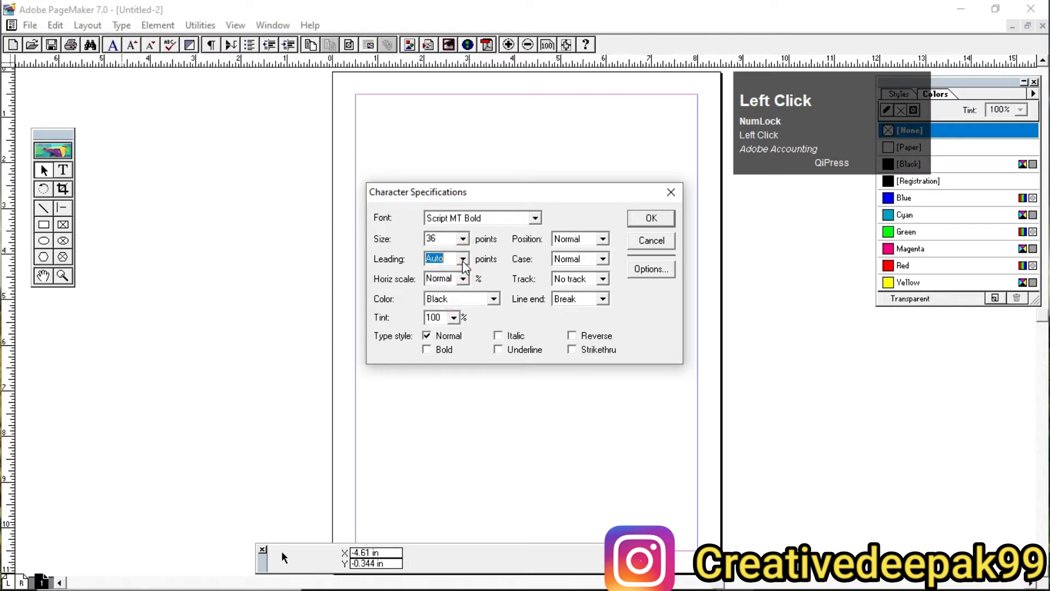
pyautogui.click(484, 301)
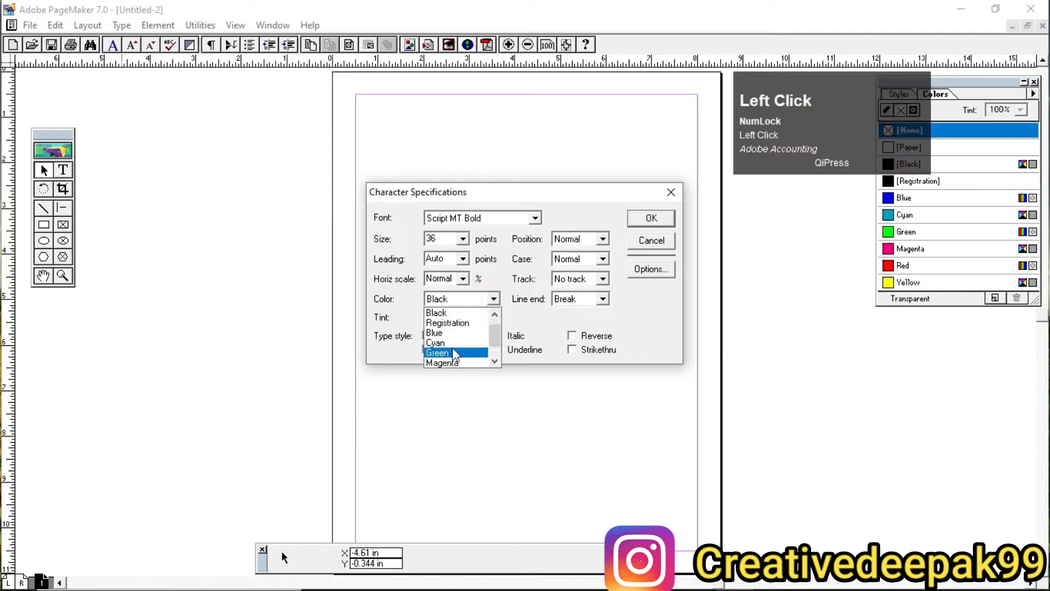
pyautogui.click(495, 361)
pyautogui.click(495, 362)
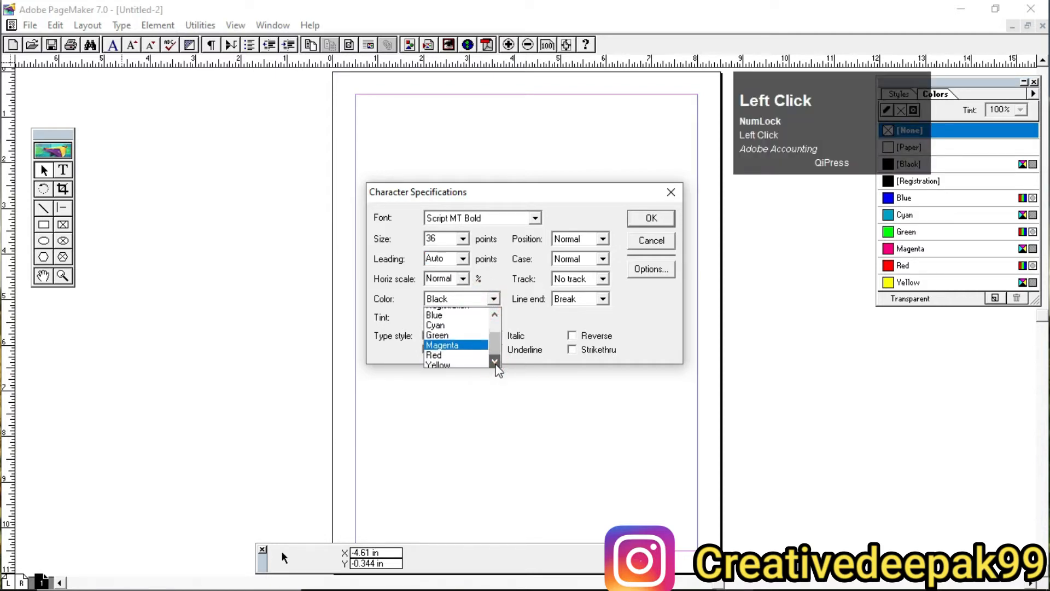
pyautogui.click(452, 354)
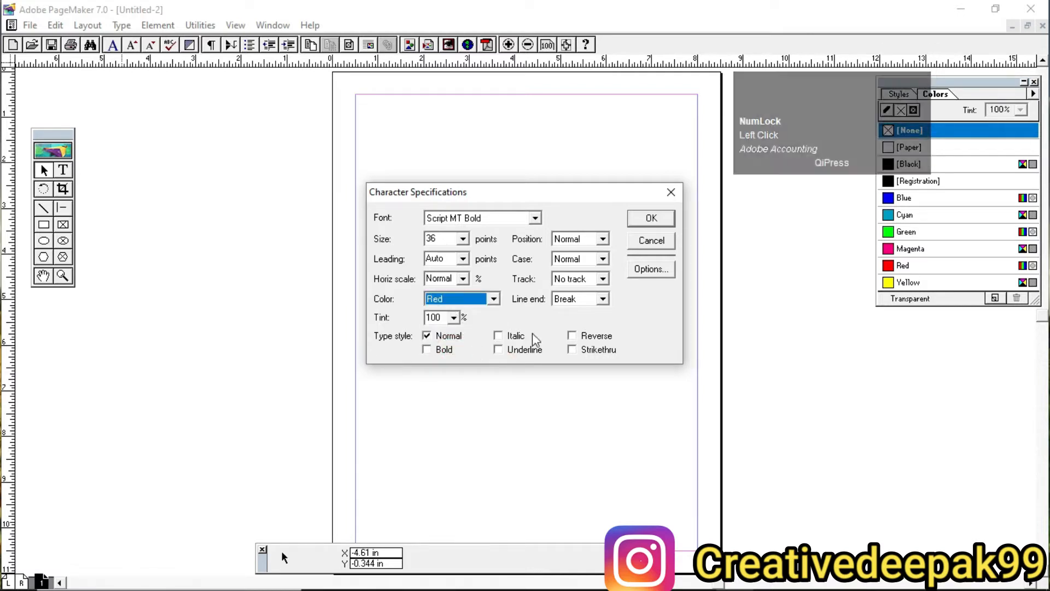
# Step: Turn on the Italic and Underline type styles, keep No track, and apply the character specifications
pyautogui.click(429, 349)
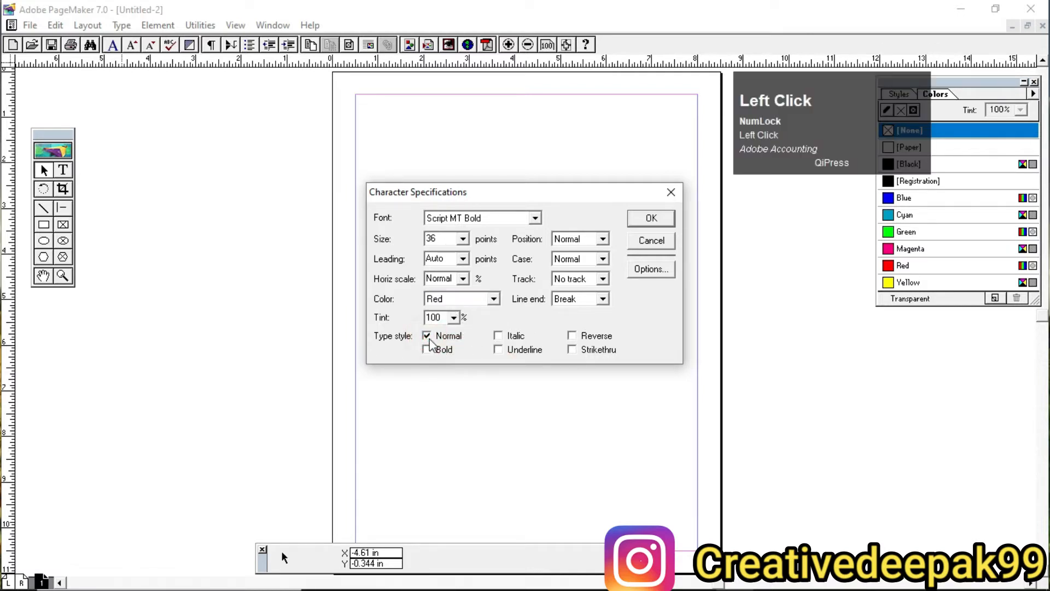
pyautogui.click(498, 349)
pyautogui.click(498, 335)
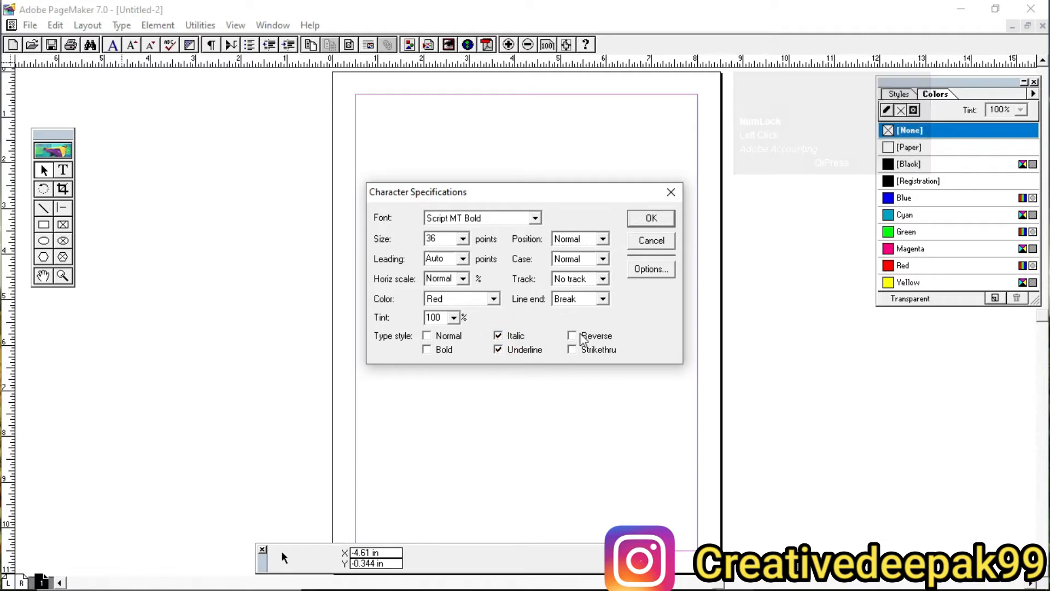
pyautogui.click(574, 285)
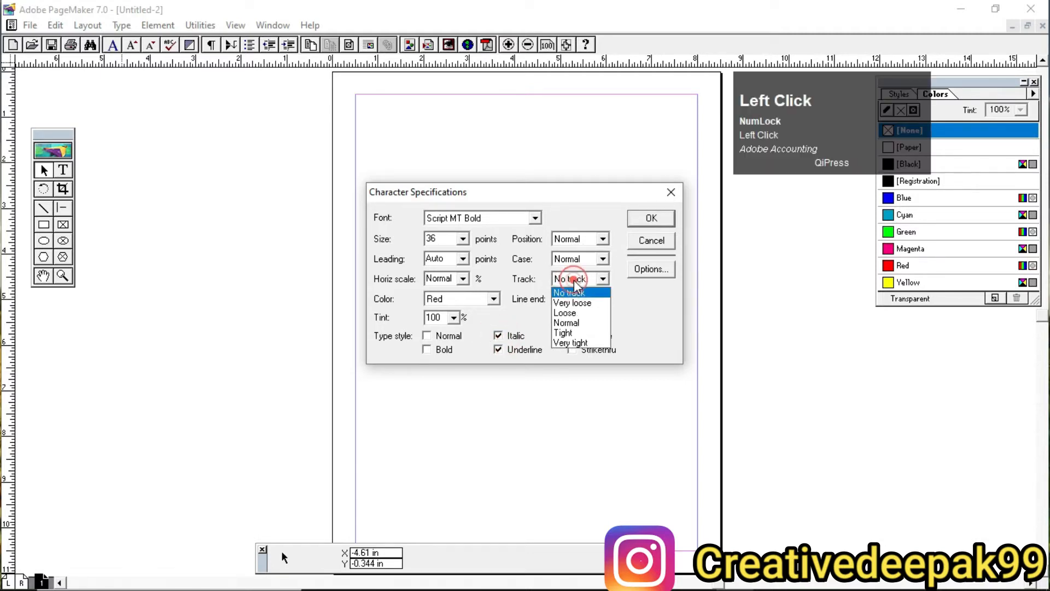
pyautogui.click(574, 280)
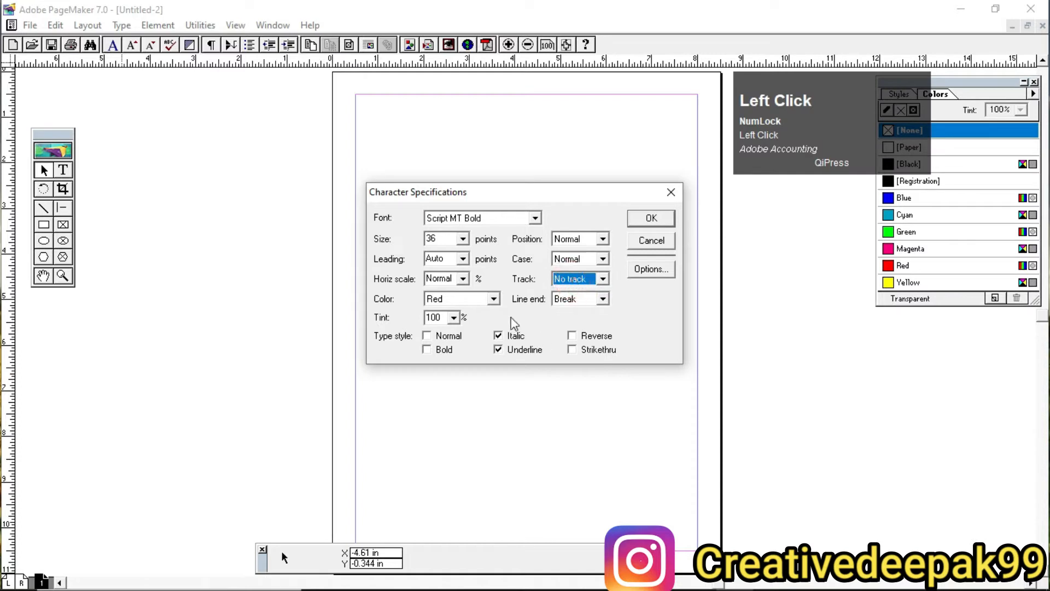
pyautogui.click(651, 220)
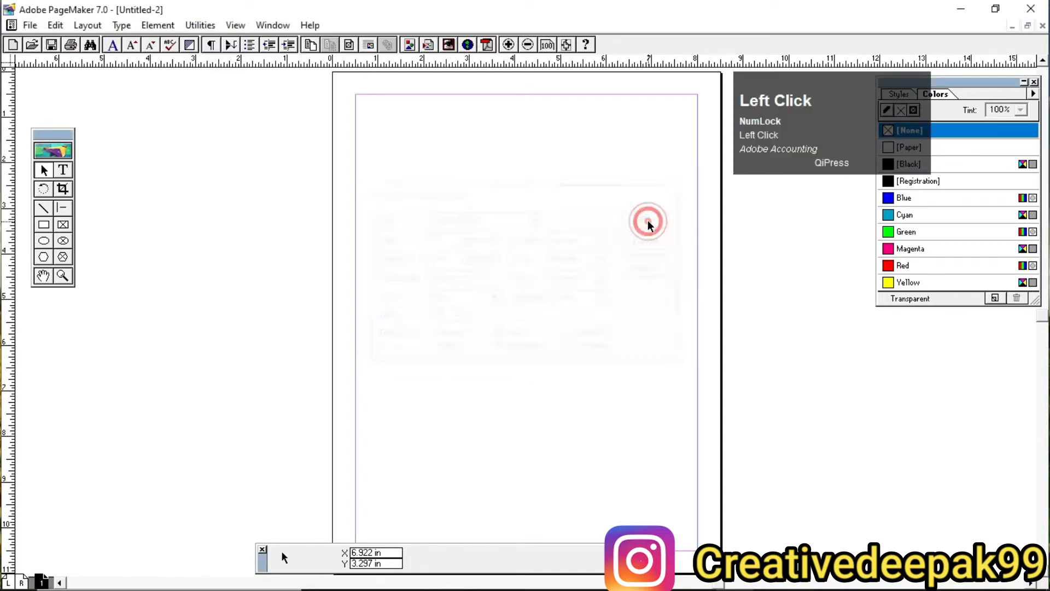
# Step: Create a text block in the upper part of the page containing "ram is good boy"
pyautogui.click(63, 174)
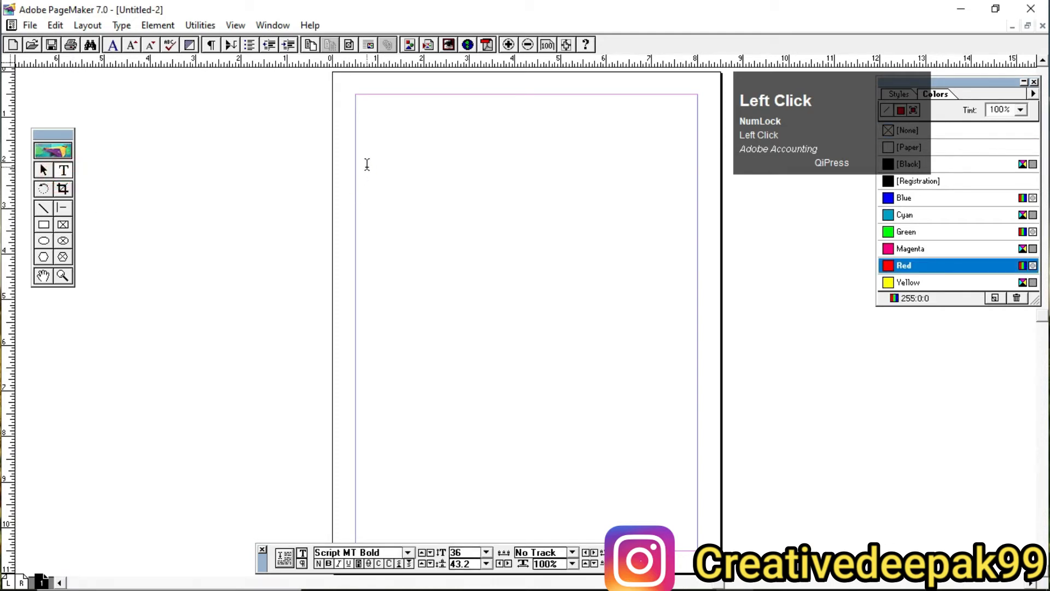
pyautogui.moveTo(367, 164); pyautogui.dragTo(710, 276)
pyautogui.write('ram is ')
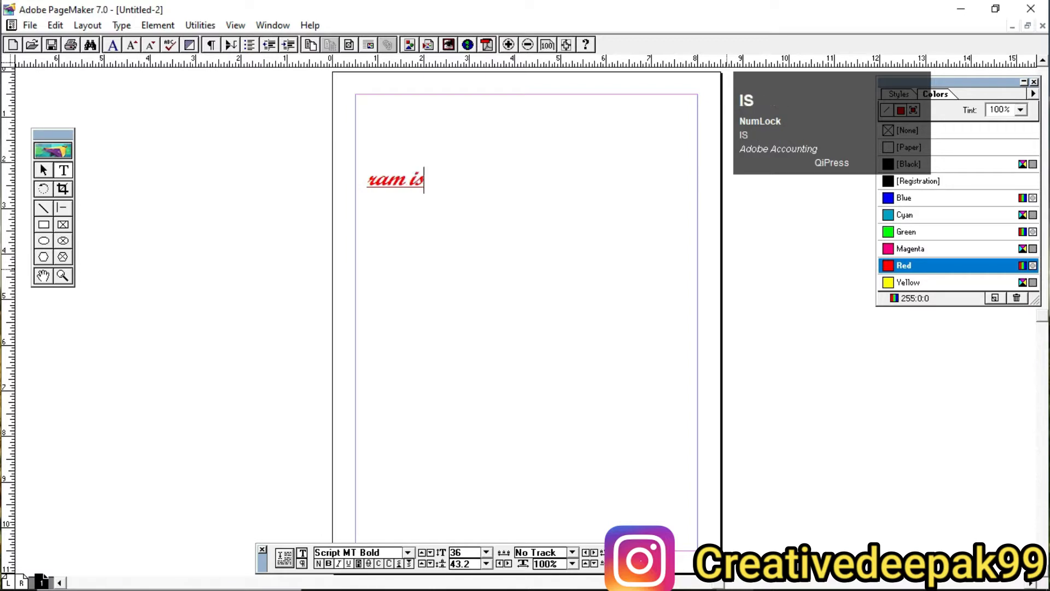
pyautogui.write('goo')
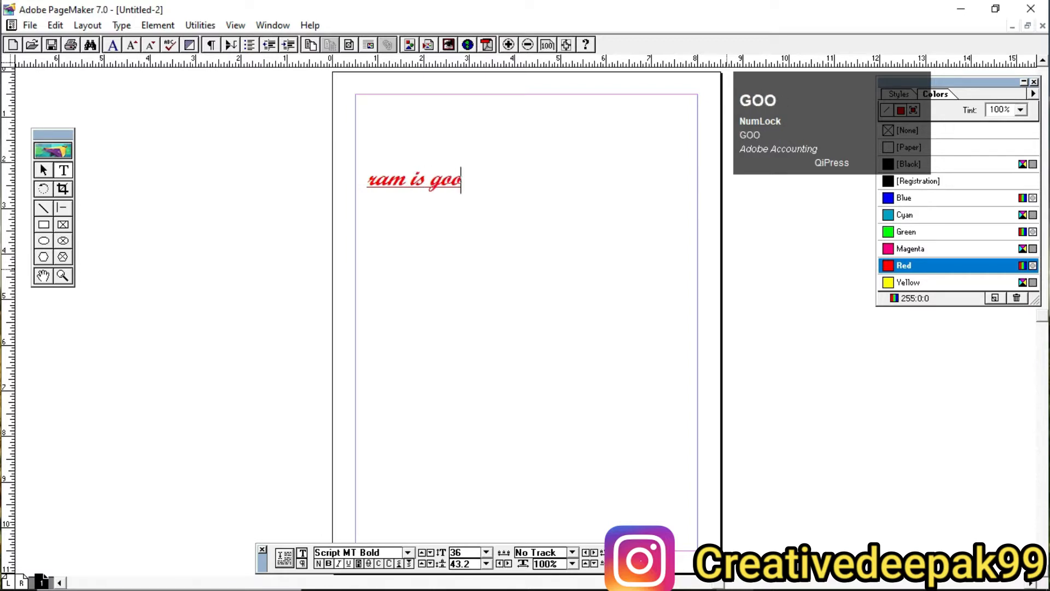
pyautogui.write('d boy')
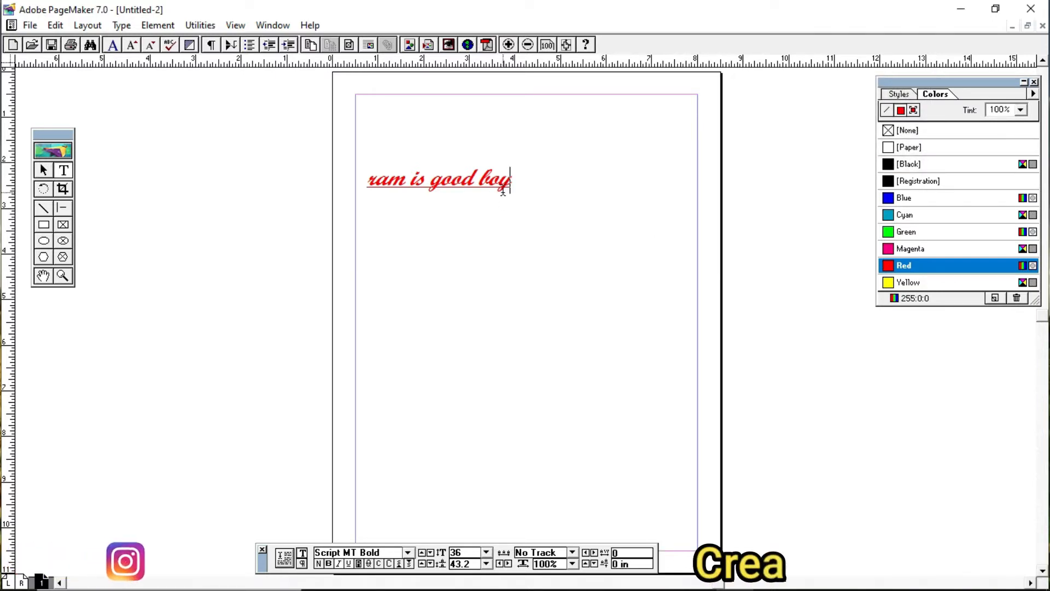
pyautogui.moveTo(368, 180); pyautogui.dragTo(532, 192)
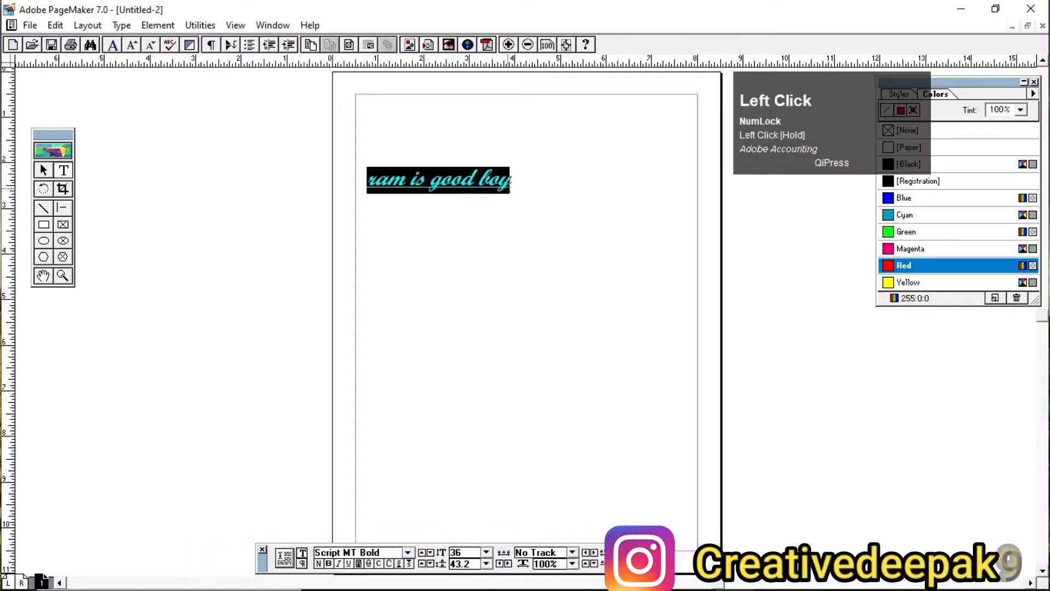
pyautogui.click(507, 181)
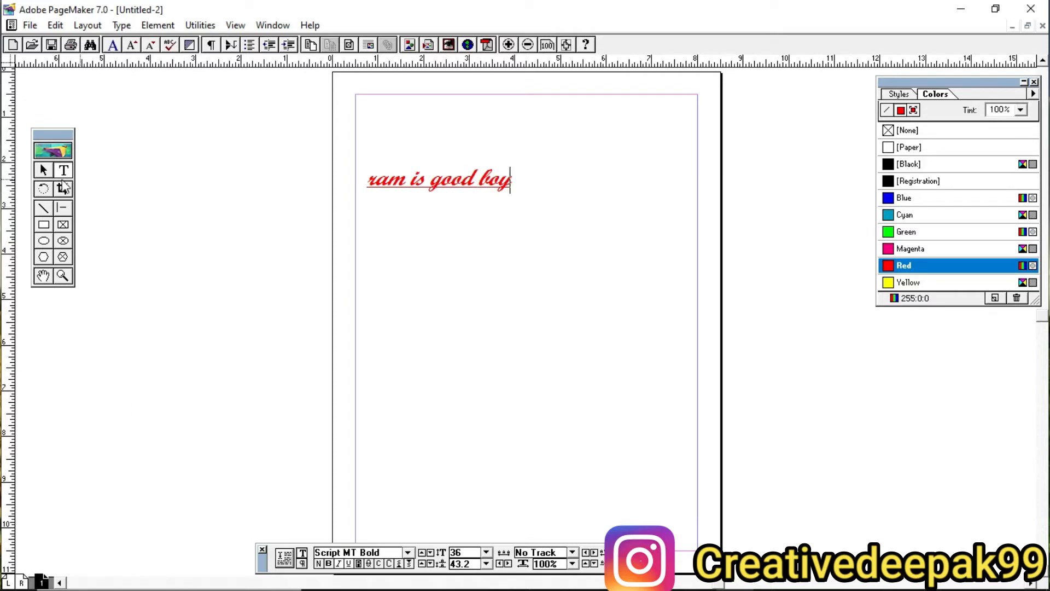
# Step: With no text selected, set the default font to Old English Text MT in the character specifications
pyautogui.click(43, 168)
pyautogui.click(63, 171)
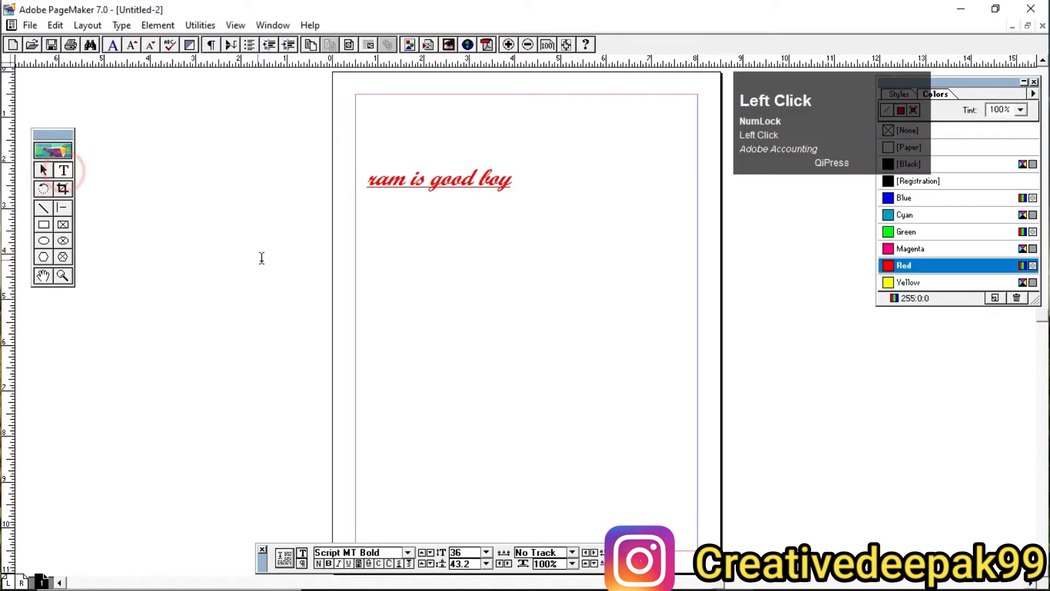
pyautogui.click(122, 25)
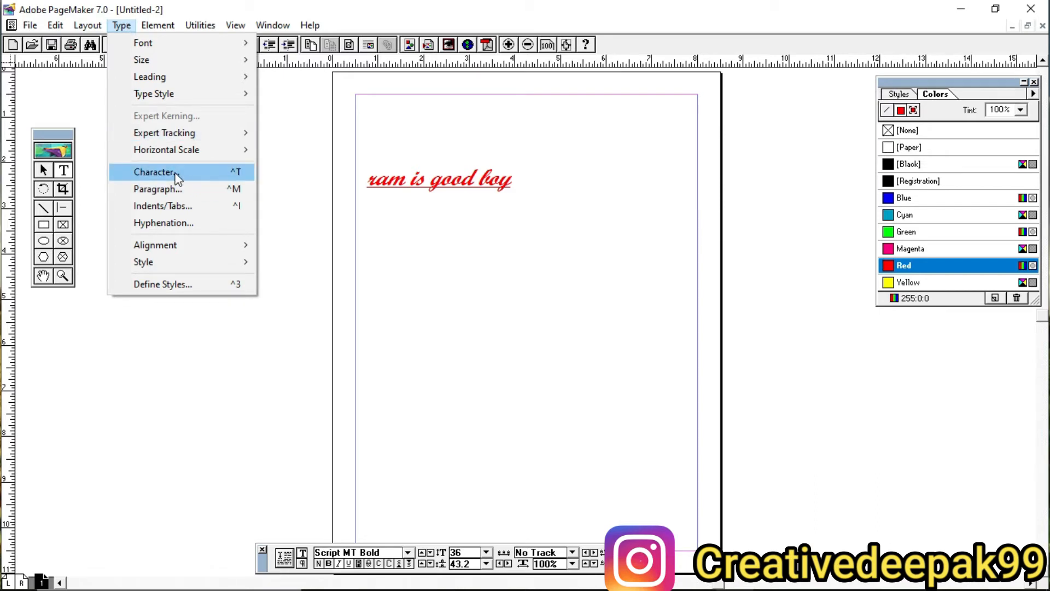
pyautogui.click(159, 172)
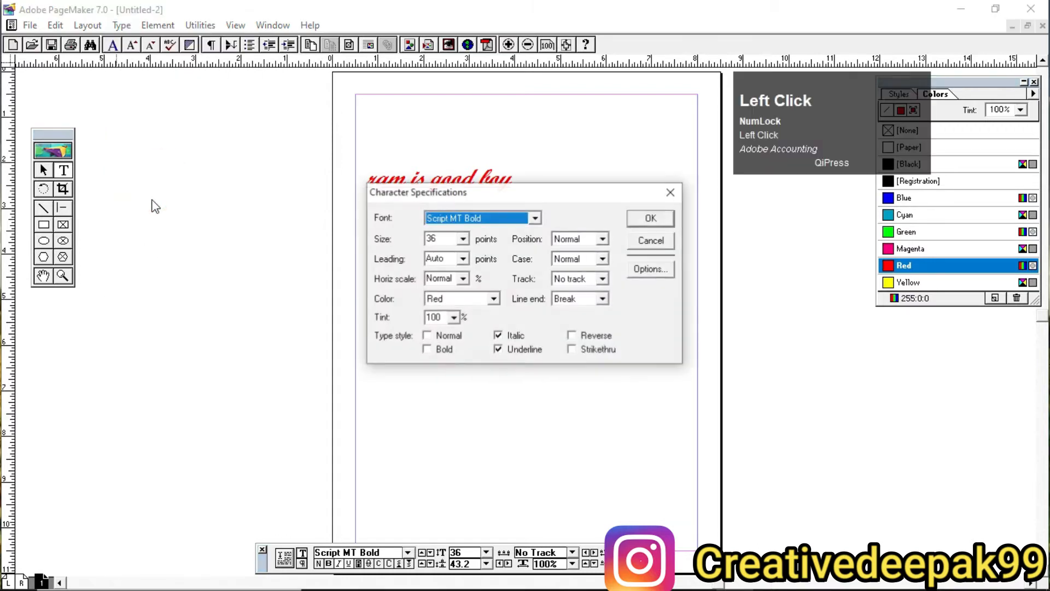
pyautogui.click(479, 222)
pyautogui.click(479, 221)
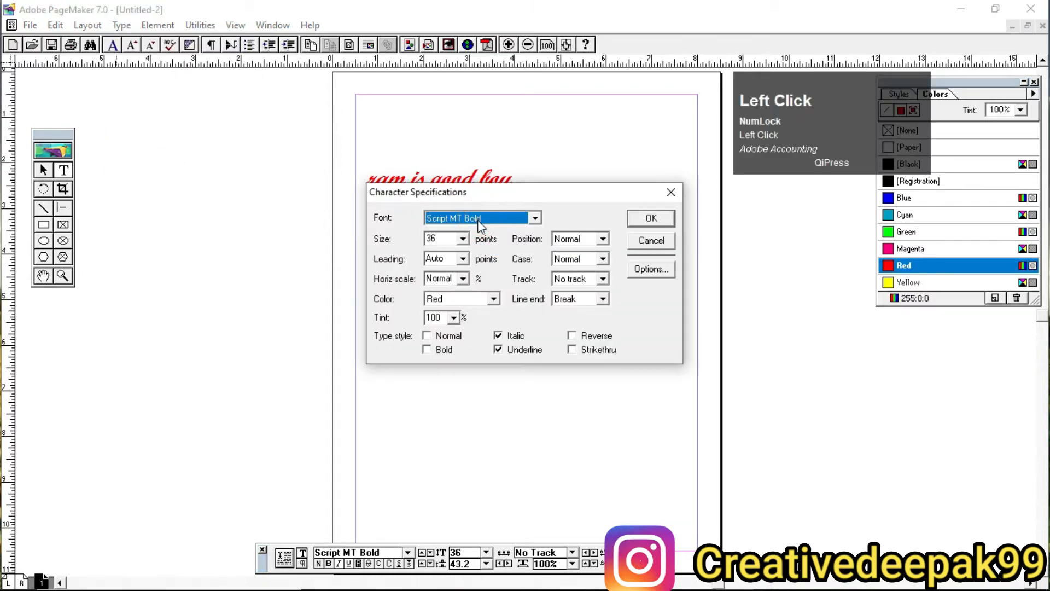
pyautogui.press('o')
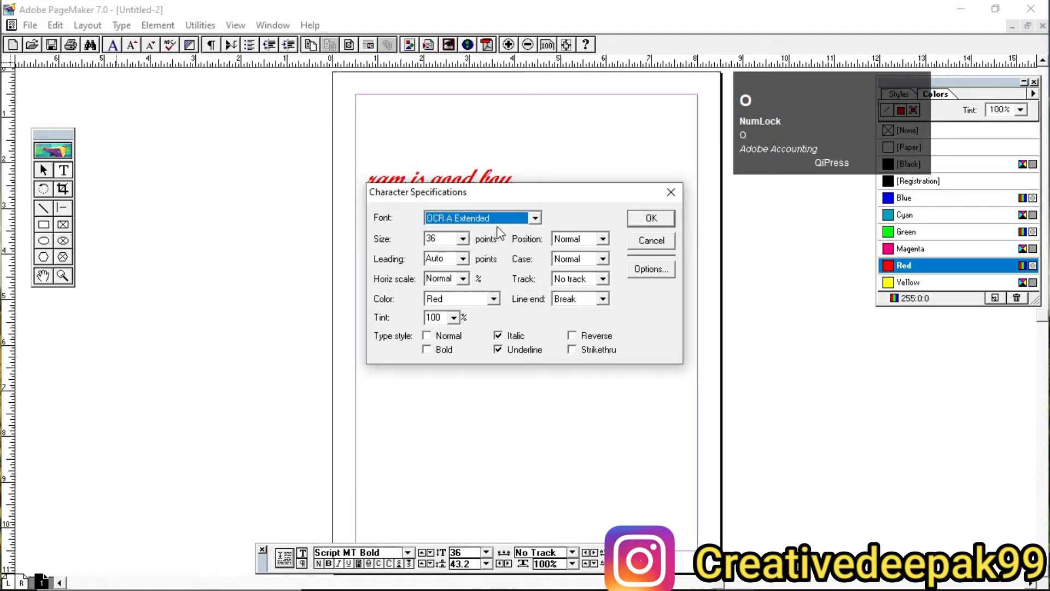
pyautogui.click(497, 219)
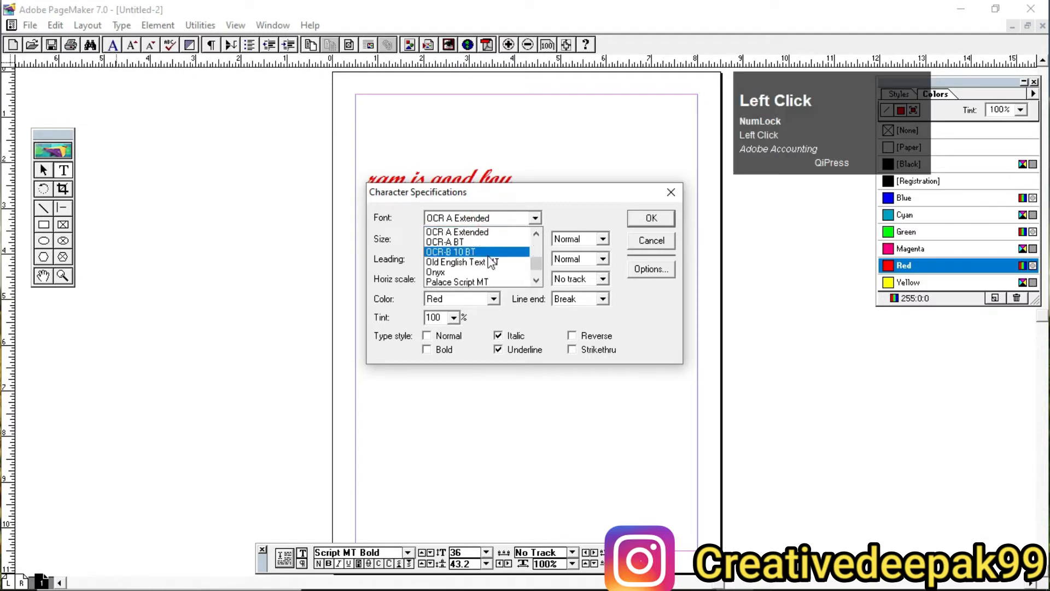
pyautogui.scroll(1, 499, 273)
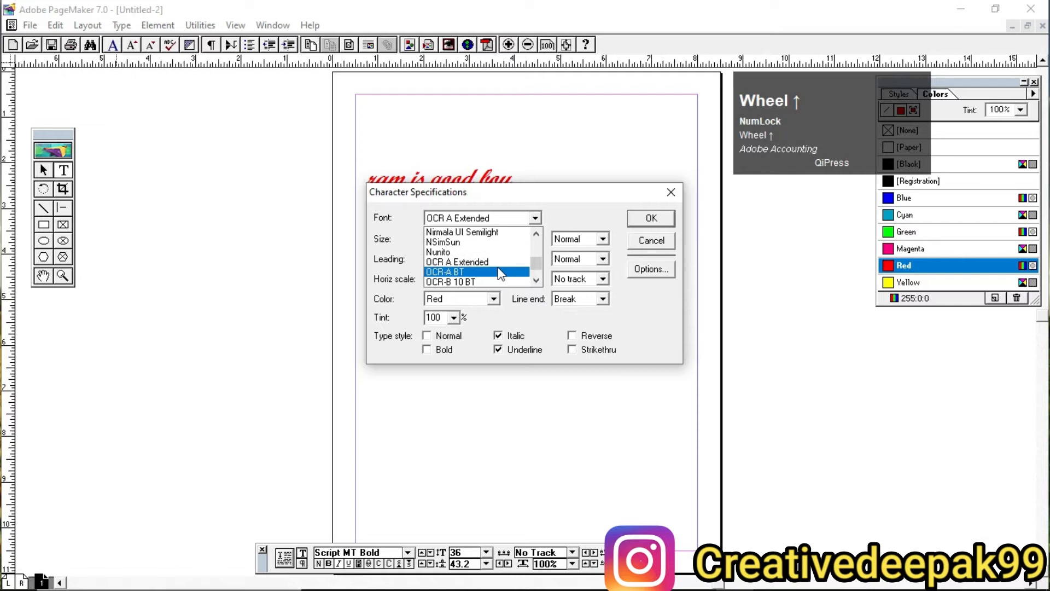
pyautogui.click(536, 280)
pyautogui.click(536, 281)
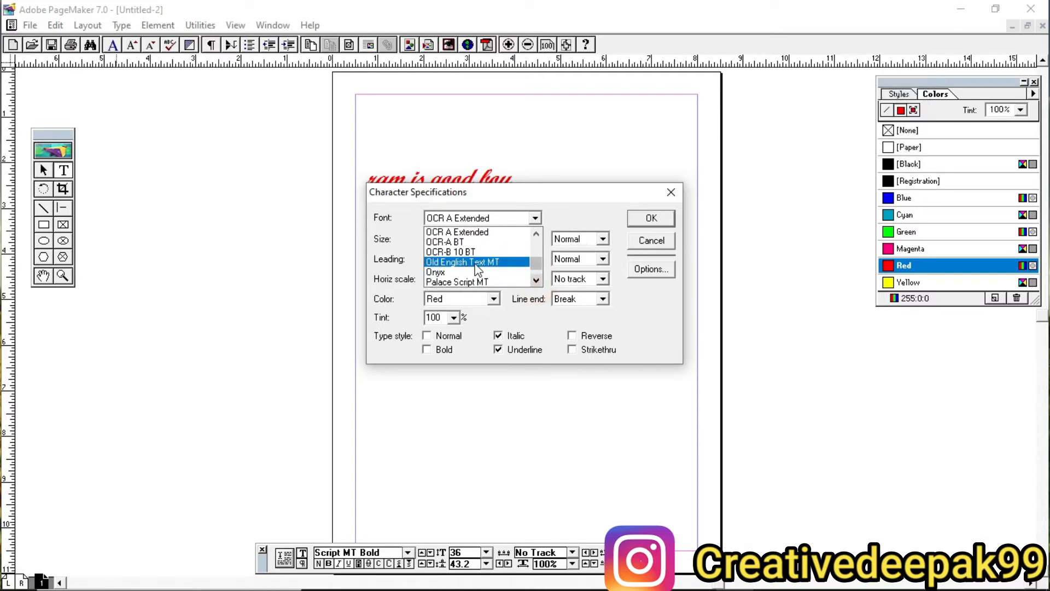
pyautogui.click(476, 263)
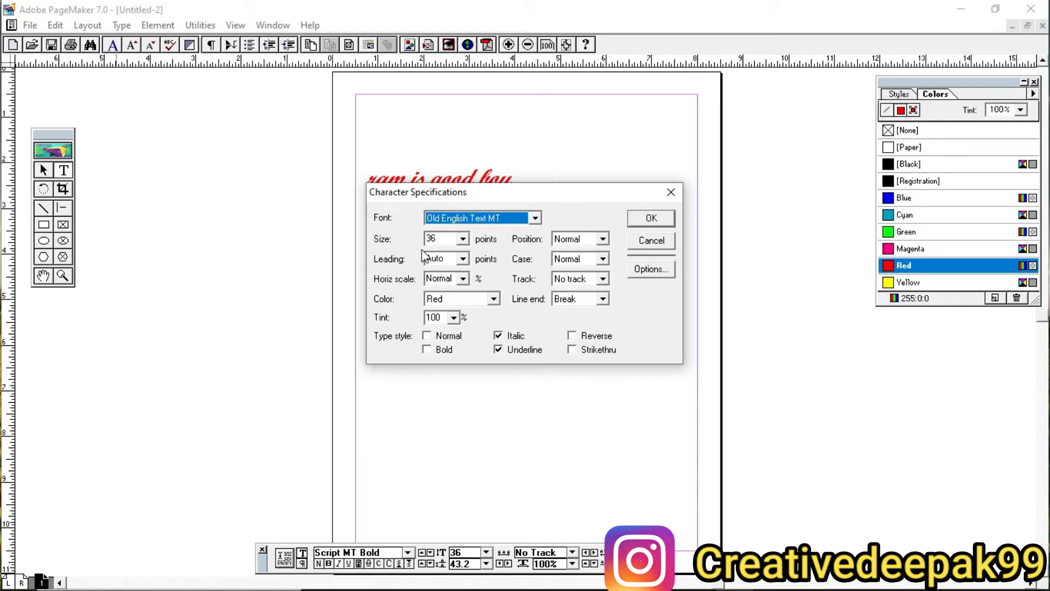
# Step: Set the text color to Blue, keep only the Underline type style, and apply the character specifications
pyautogui.click(460, 305)
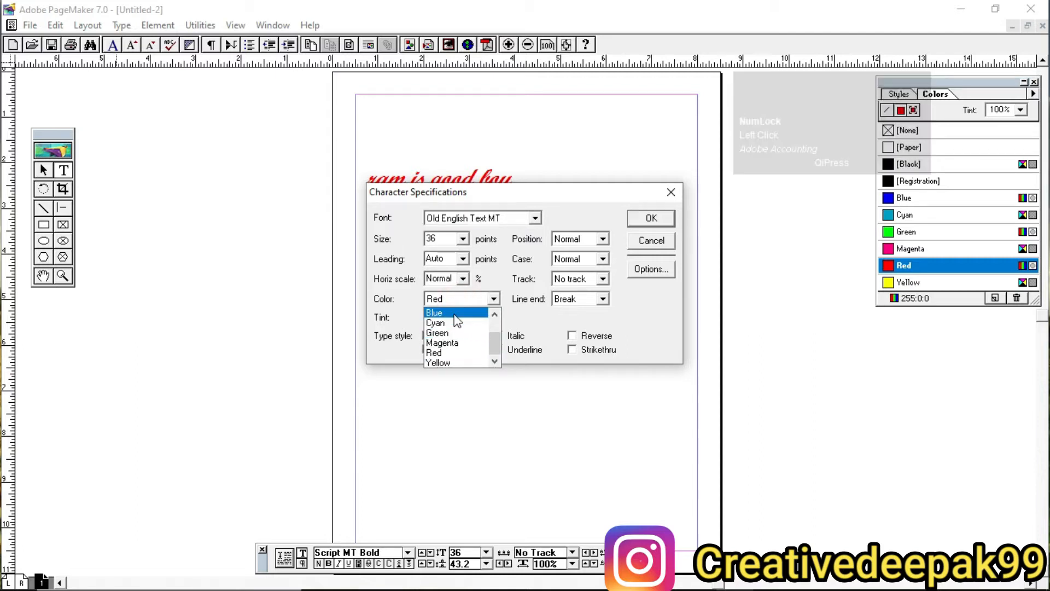
pyautogui.click(438, 313)
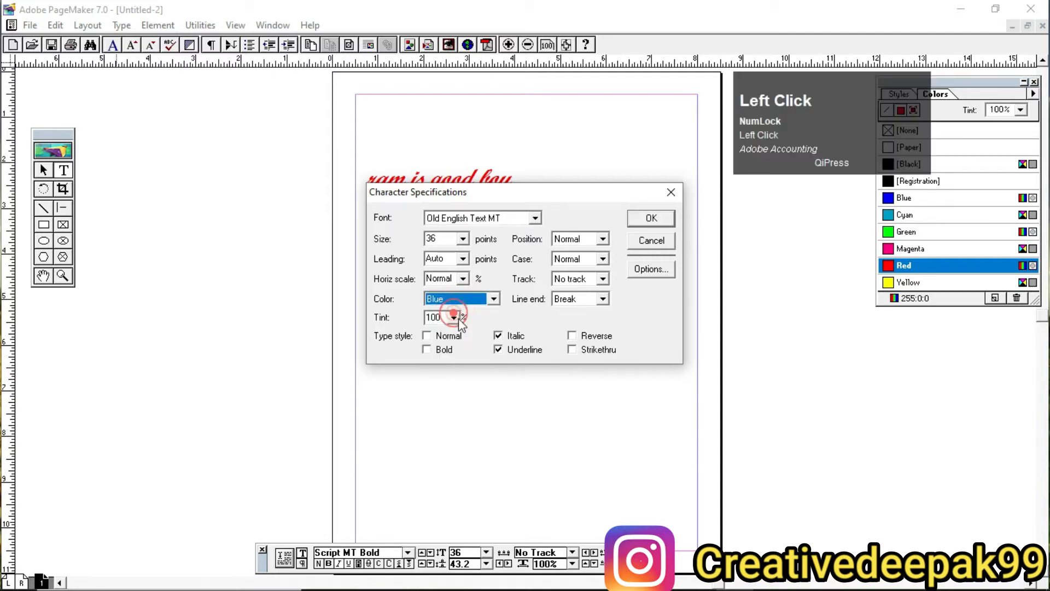
pyautogui.click(511, 350)
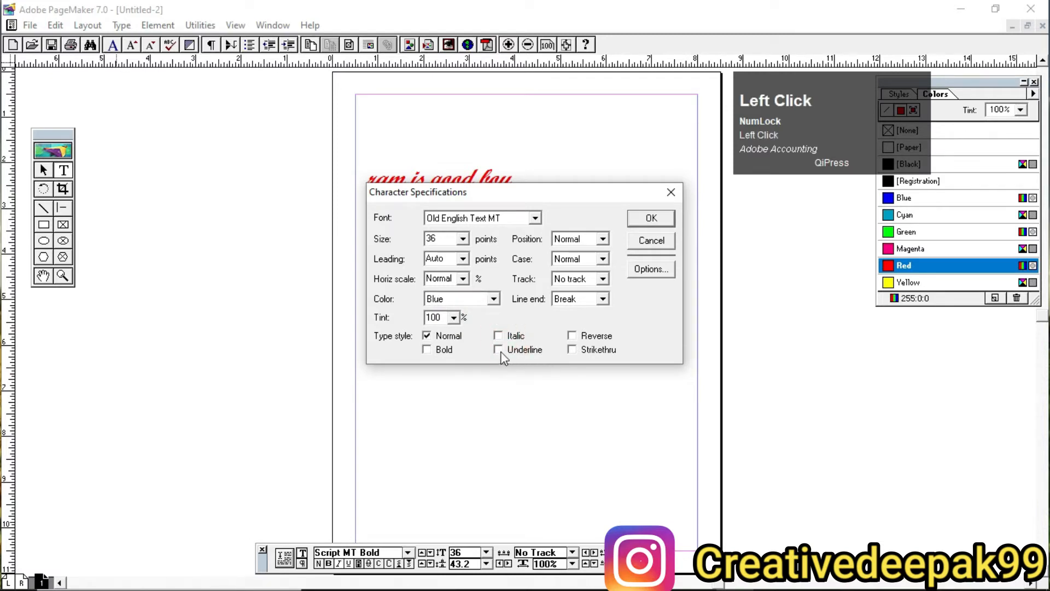
pyautogui.click(499, 350)
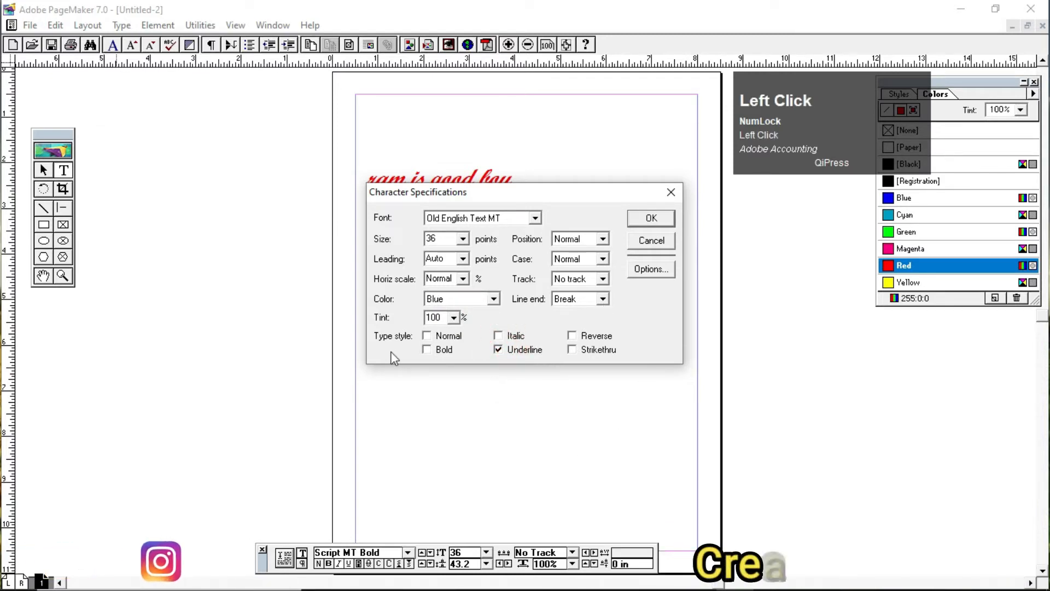
pyautogui.click(647, 218)
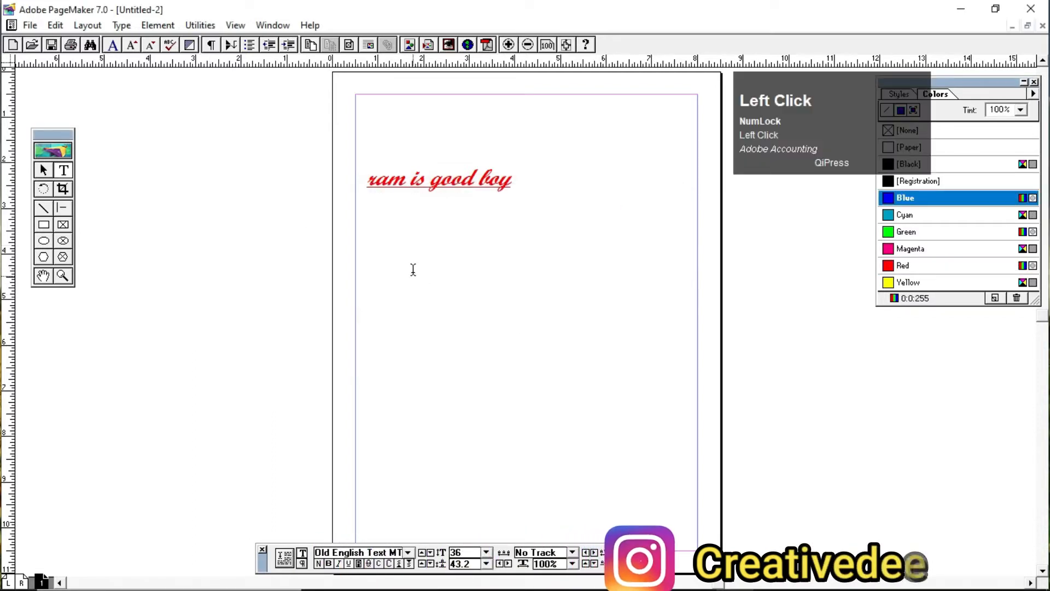
# Step: Create a text block below the red line of text containing "Certificate"
pyautogui.moveTo(416, 253); pyautogui.dragTo(673, 344)
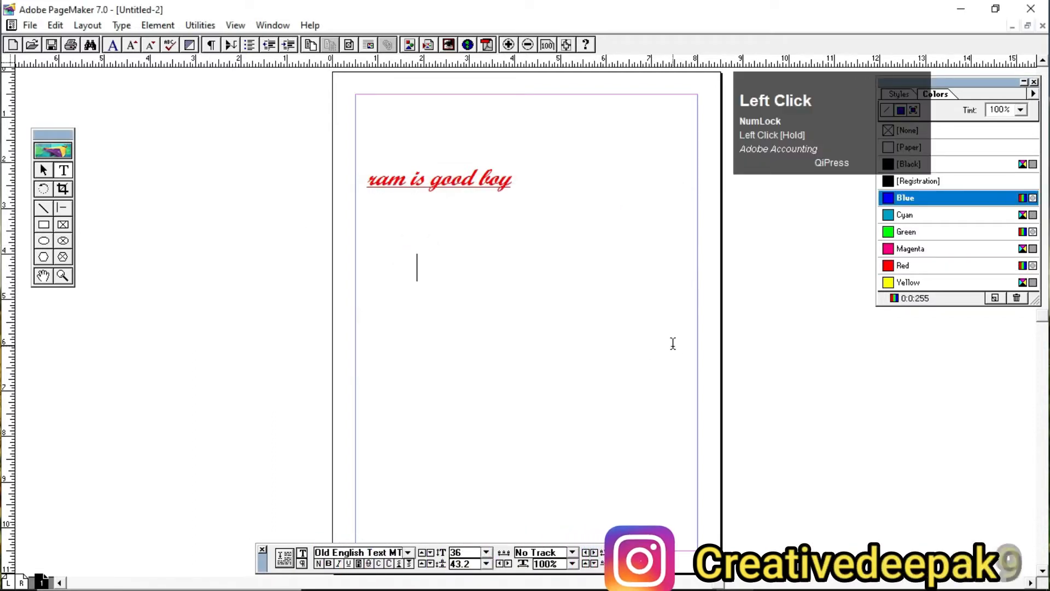
pyautogui.write('Certifi')
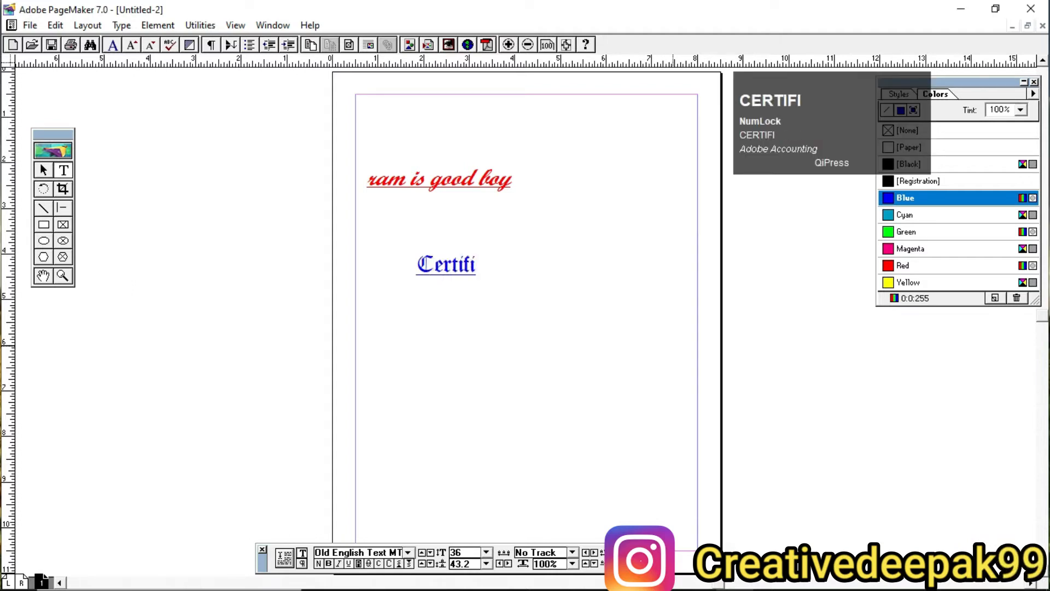
pyautogui.write('cate')
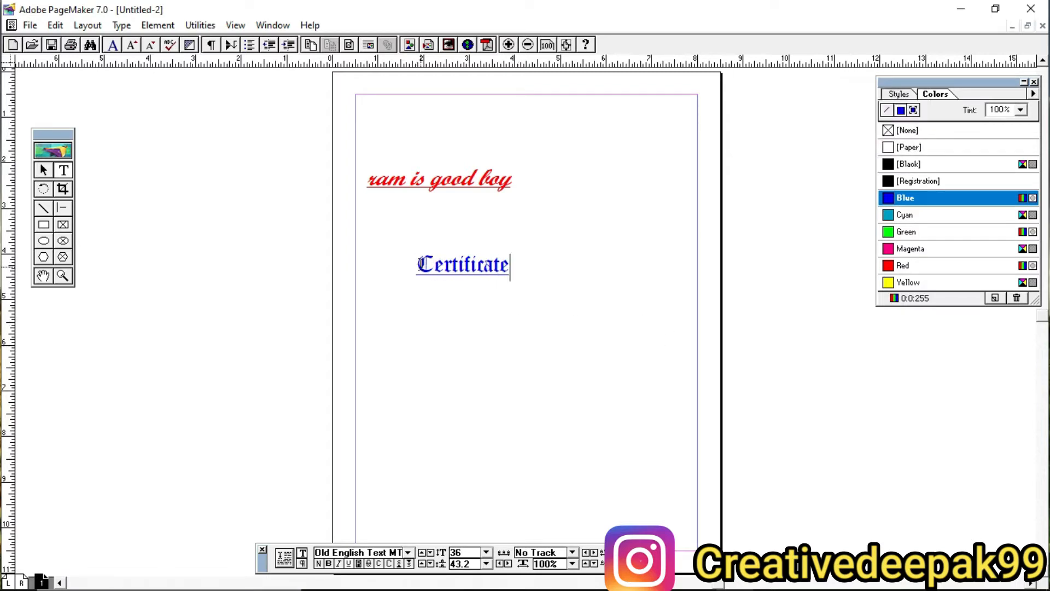
# Step: Enlarge the word "Certificate" step by step to 85 points and deselect it
pyautogui.moveTo(417, 266); pyautogui.dragTo(512, 268)
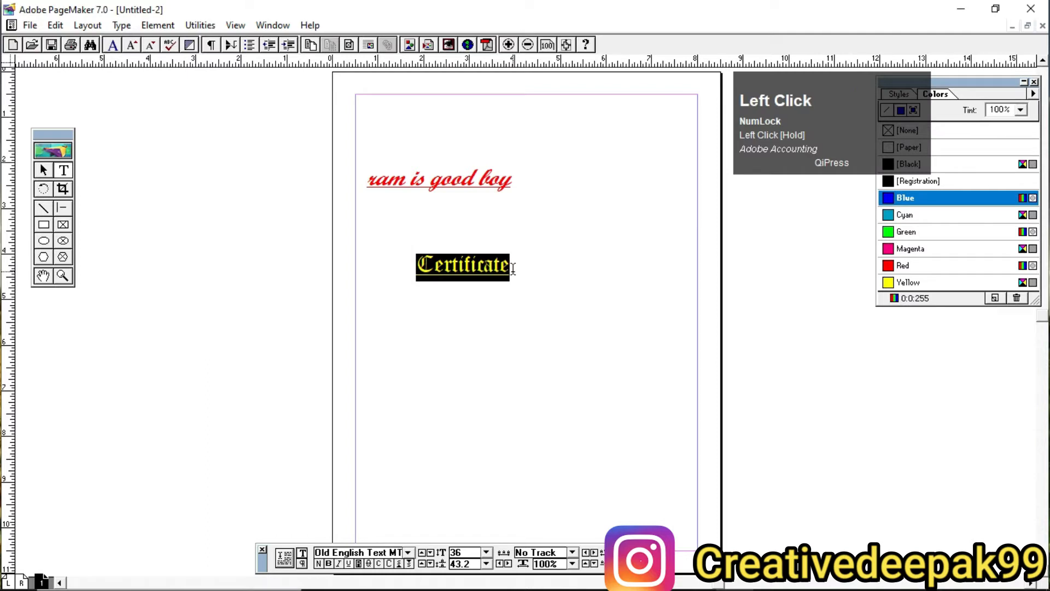
pyautogui.hotkey('ctrl', 'shift', '.')
pyautogui.hotkey('ctrl', 'shift', '.')
pyautogui.hotkey('ctrl', 'shift', '.')
pyautogui.hotkey('ctrl', 'shift', '.')
pyautogui.hotkey('ctrl', 'shift', '.')
pyautogui.hotkey('ctrl', 'shift', '.')
pyautogui.hotkey('ctrl', 'shift', '.')
pyautogui.hotkey('ctrl', 'shift', '.')
pyautogui.hotkey('ctrl', 'shift', '.')
pyautogui.hotkey('ctrl', 'shift', '.')
pyautogui.hotkey('ctrl', 'shift', '.')
pyautogui.hotkey('ctrl', 'shift', '.')
pyautogui.hotkey('ctrl', 'shift', '.')
pyautogui.hotkey('ctrl', 'shift', '.')
pyautogui.hotkey('ctrl', 'shift', '.')
pyautogui.hotkey('ctrl', 'shift', '.')
pyautogui.hotkey('ctrl', 'shift', '.')
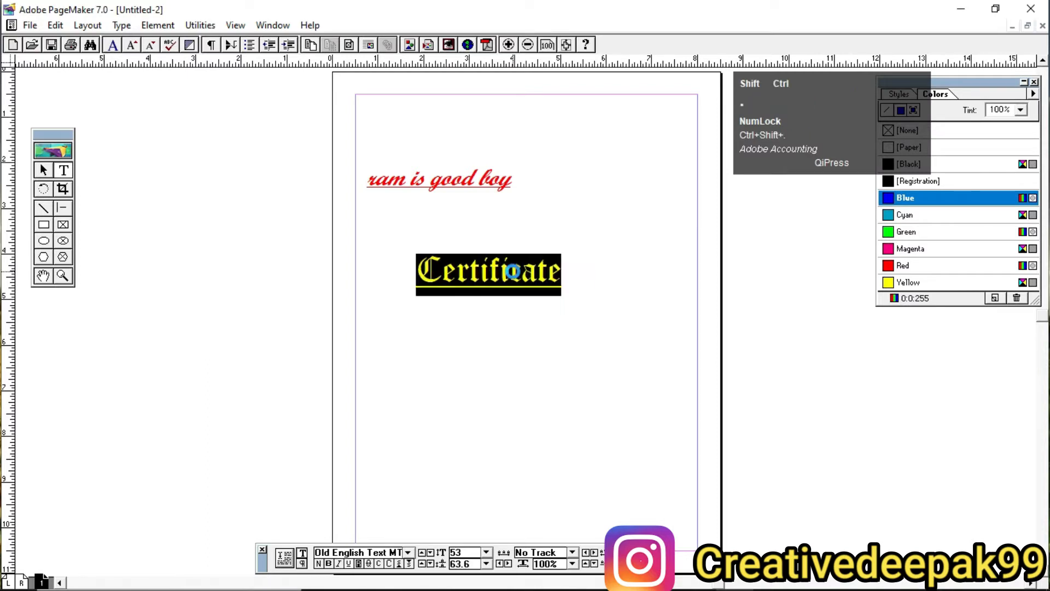
pyautogui.hotkey('ctrl', 'shift', '.')
pyautogui.hotkey('ctrl', 'shift', '.')
pyautogui.hotkey('ctrl', 'shift', '.')
pyautogui.hotkey('ctrl', 'shift', '.')
pyautogui.hotkey('ctrl', 'shift', '.')
pyautogui.hotkey('ctrl', 'shift', '.')
pyautogui.hotkey('ctrl', 'shift', '.')
pyautogui.hotkey('ctrl', 'shift', '.')
pyautogui.hotkey('ctrl', 'shift', '.')
pyautogui.hotkey('ctrl', 'shift', '.')
pyautogui.hotkey('ctrl', 'shift', '.')
pyautogui.hotkey('ctrl', 'shift', '.')
pyautogui.hotkey('ctrl', 'shift', '.')
pyautogui.hotkey('ctrl', 'shift', '.')
pyautogui.hotkey('ctrl', 'shift', '.')
pyautogui.hotkey('ctrl', 'shift', '.')
pyautogui.hotkey('ctrl', 'shift', '.')
pyautogui.hotkey('ctrl', 'shift', '.')
pyautogui.hotkey('ctrl', 'shift', '.')
pyautogui.hotkey('ctrl', 'shift', '.')
pyautogui.click(513, 268)
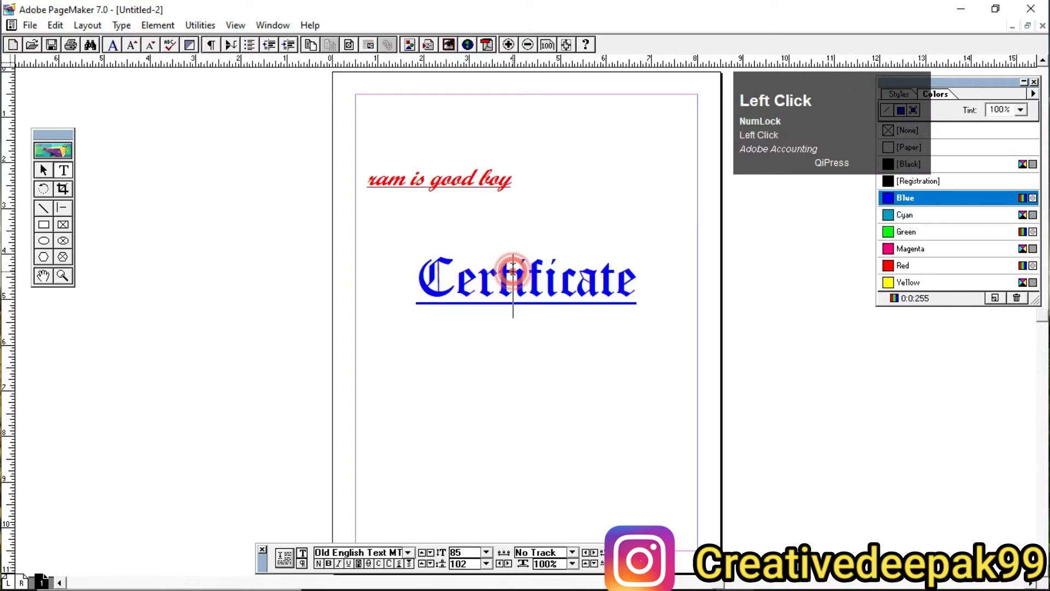
# Step: Enlarge the line "ram is good boy" step by step to 69 points and deselect it
pyautogui.moveTo(365, 182); pyautogui.dragTo(597, 186)
pyautogui.hotkey('ctrl', 'shift', '.')
pyautogui.hotkey('ctrl', 'shift', '.')
pyautogui.hotkey('ctrl', 'shift', '.')
pyautogui.hotkey('ctrl', 'shift', '.')
pyautogui.hotkey('ctrl', 'shift', '.')
pyautogui.hotkey('ctrl', 'shift', '.')
pyautogui.hotkey('ctrl', 'shift', '.')
pyautogui.hotkey('ctrl', 'shift', '.')
pyautogui.hotkey('ctrl', 'shift', '.')
pyautogui.hotkey('ctrl', 'shift', '.')
pyautogui.hotkey('ctrl', 'shift', '.')
pyautogui.hotkey('ctrl', 'shift', '.')
pyautogui.hotkey('ctrl', 'shift', '.')
pyautogui.hotkey('ctrl', 'shift', '.')
pyautogui.hotkey('ctrl', 'shift', '.')
pyautogui.hotkey('ctrl', 'shift', '.')
pyautogui.hotkey('ctrl', 'shift', '.')
pyautogui.hotkey('ctrl', 'shift', '.')
pyautogui.hotkey('ctrl', 'shift', '.')
pyautogui.hotkey('ctrl', 'shift', '.')
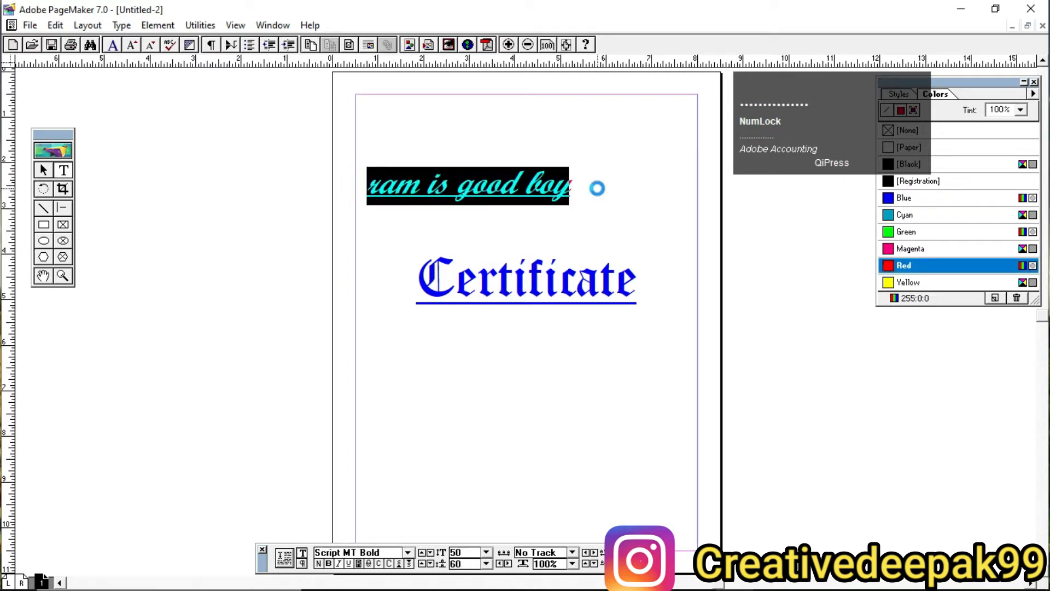
pyautogui.click(597, 186)
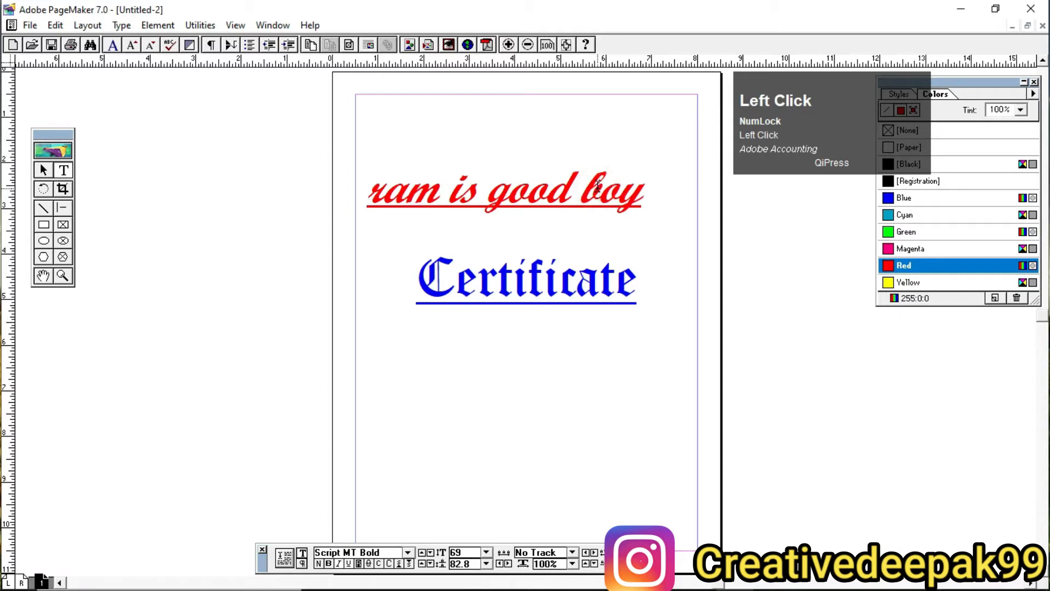
pyautogui.moveTo(524, 279); pyautogui.dragTo(574, 282)
pyautogui.click(577, 281)
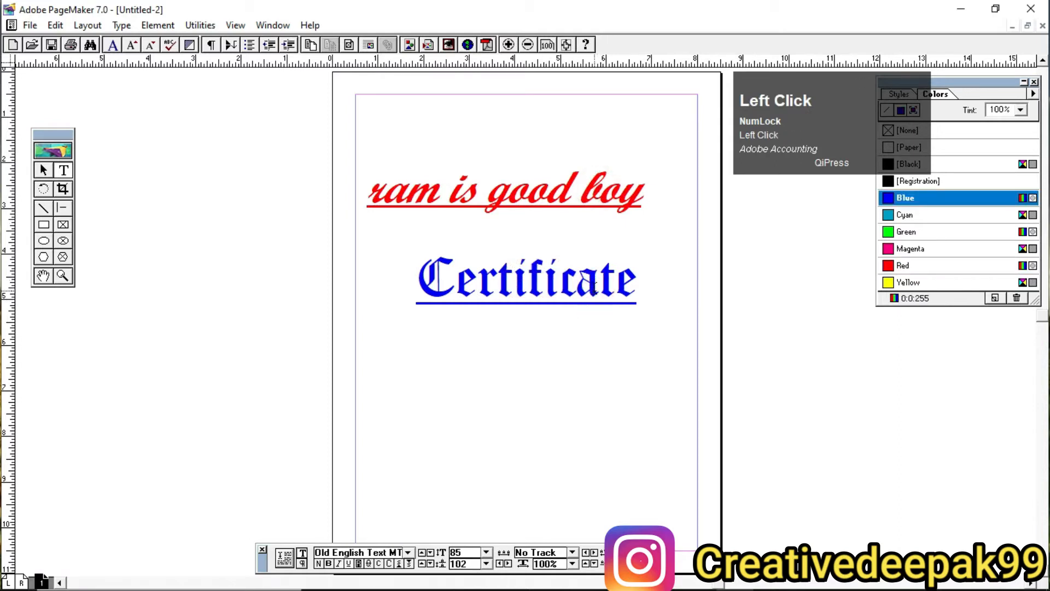
pyautogui.click(544, 284)
pyautogui.click(121, 26)
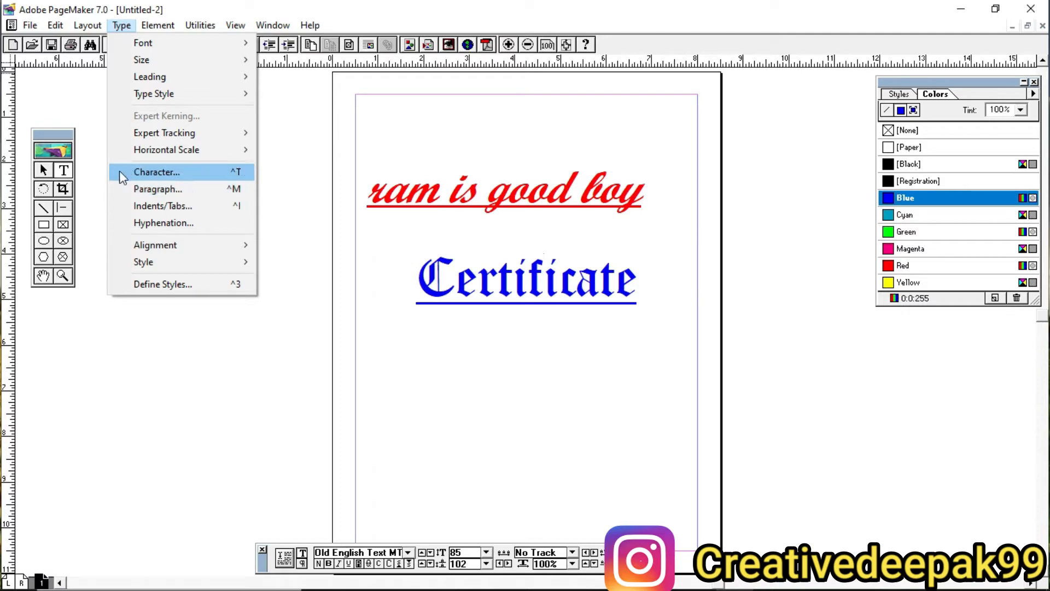
# Step: Delete the "ram is good boy" and "Certificate" text blocks from the page
pyautogui.click(41, 169)
pyautogui.click(464, 206)
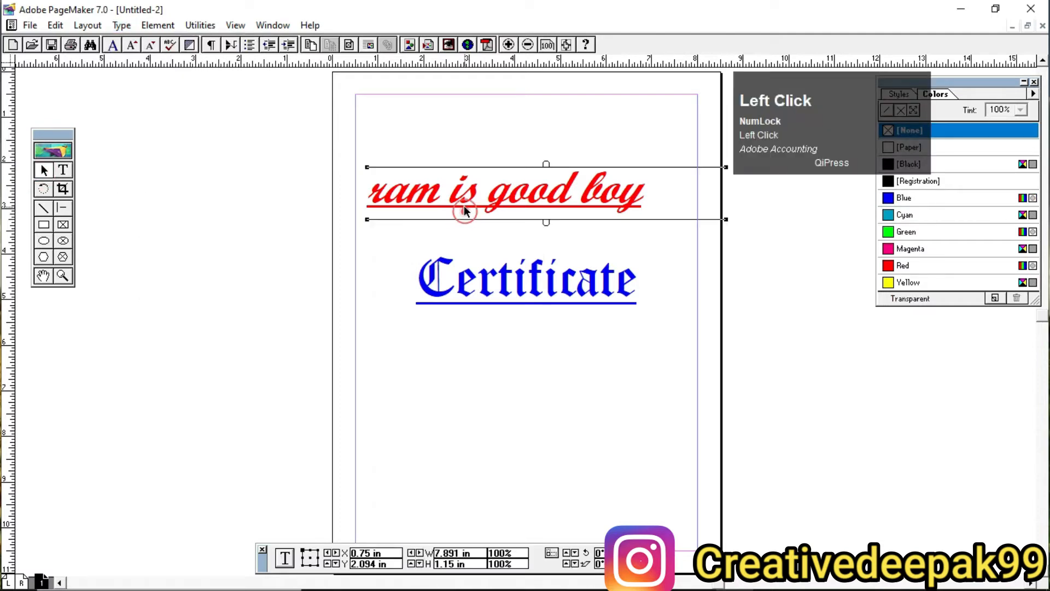
pyautogui.press('Delete')
pyautogui.click(517, 287)
pyautogui.press('Delete')
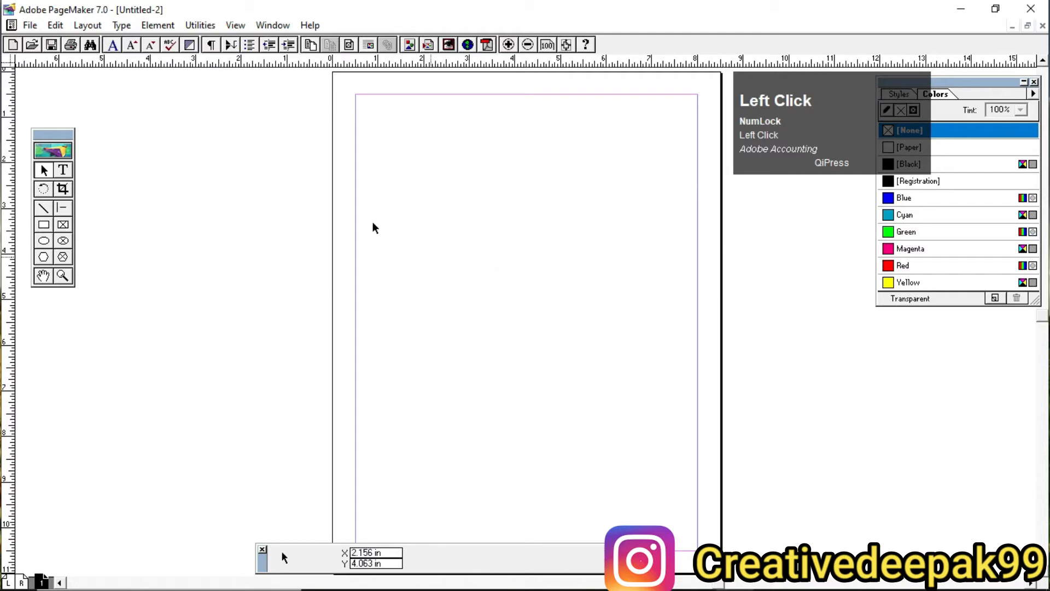
# Step: Open the paragraph specifications, review the indent, paragraph space, alignment and line options, and close them without changes
pyautogui.click(122, 26)
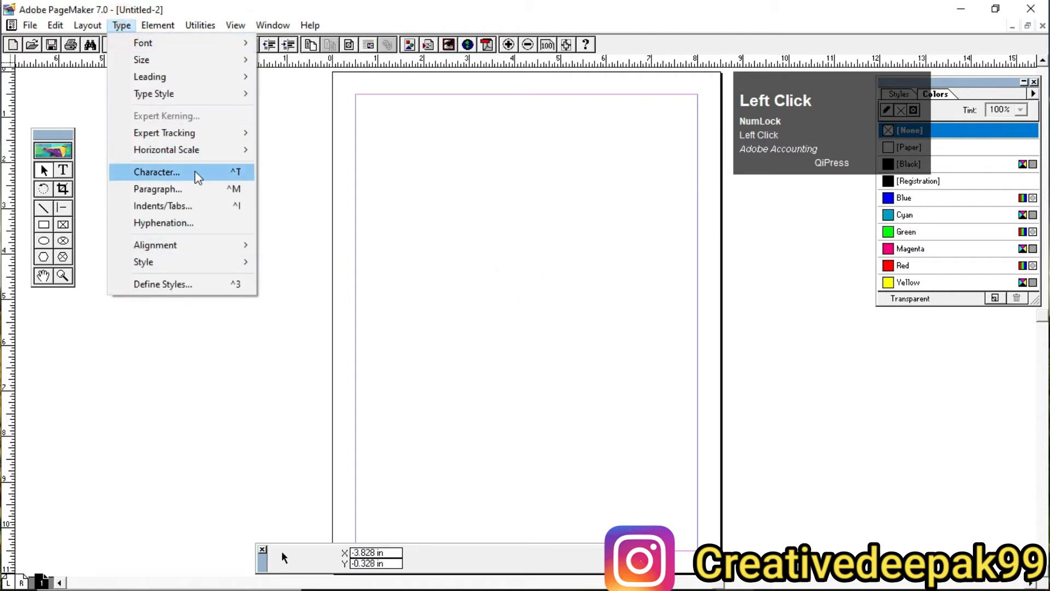
pyautogui.click(172, 190)
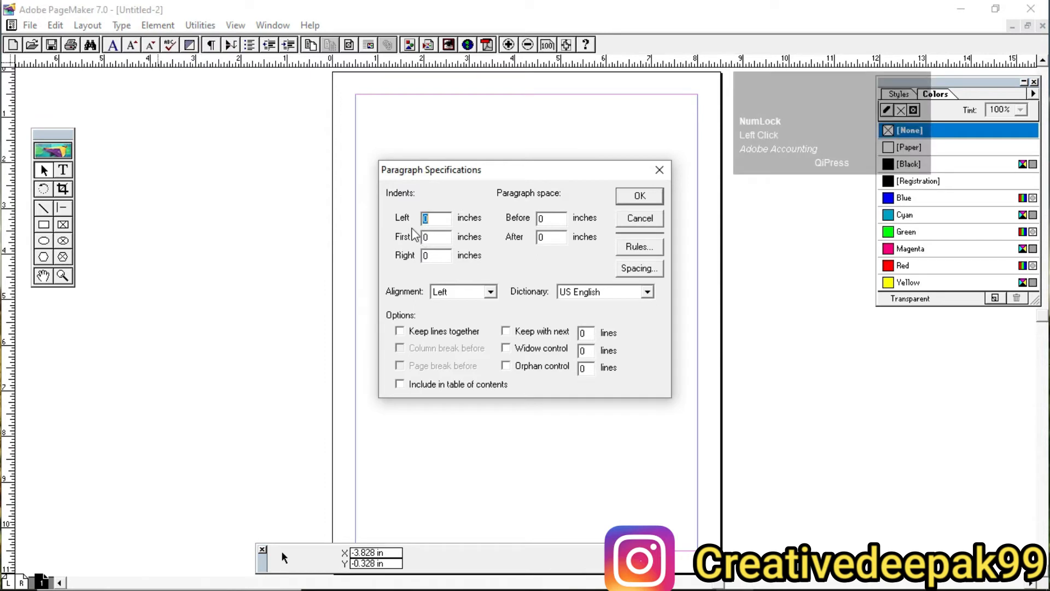
pyautogui.hotkey('ctrl', '2')
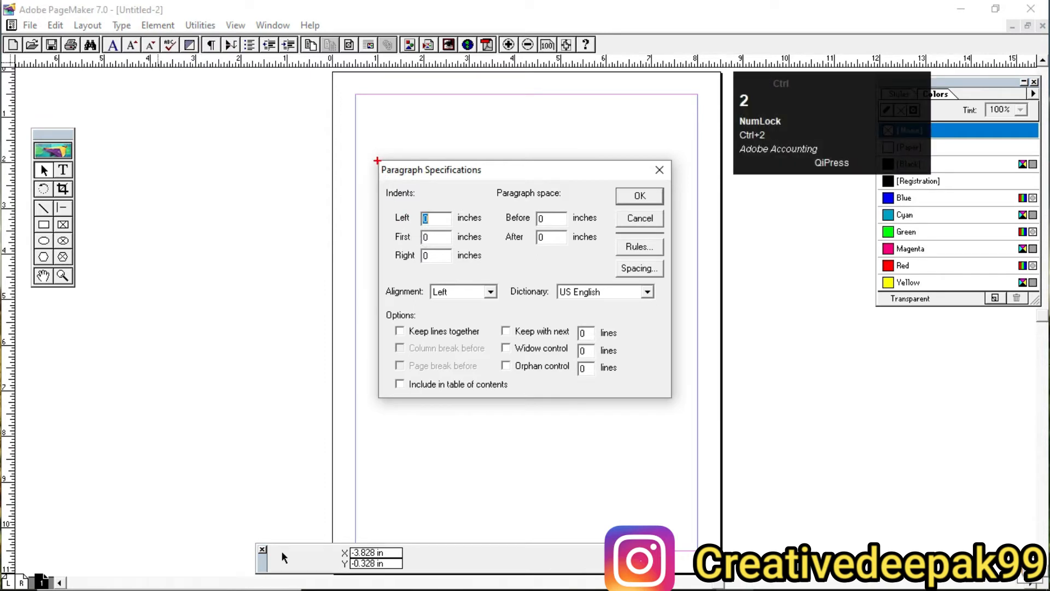
pyautogui.moveTo(378, 160)
pyautogui.mouseDown()
pyautogui.moveTo(534, 395)
pyautogui.moveTo(671, 396)
pyautogui.mouseUp()
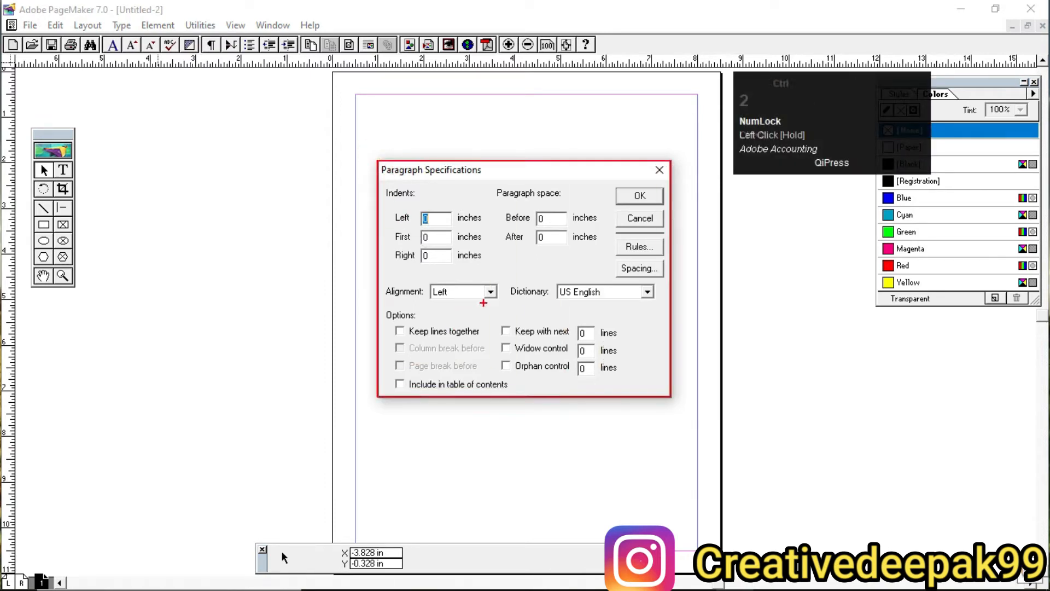
pyautogui.scroll(3, 483, 302)
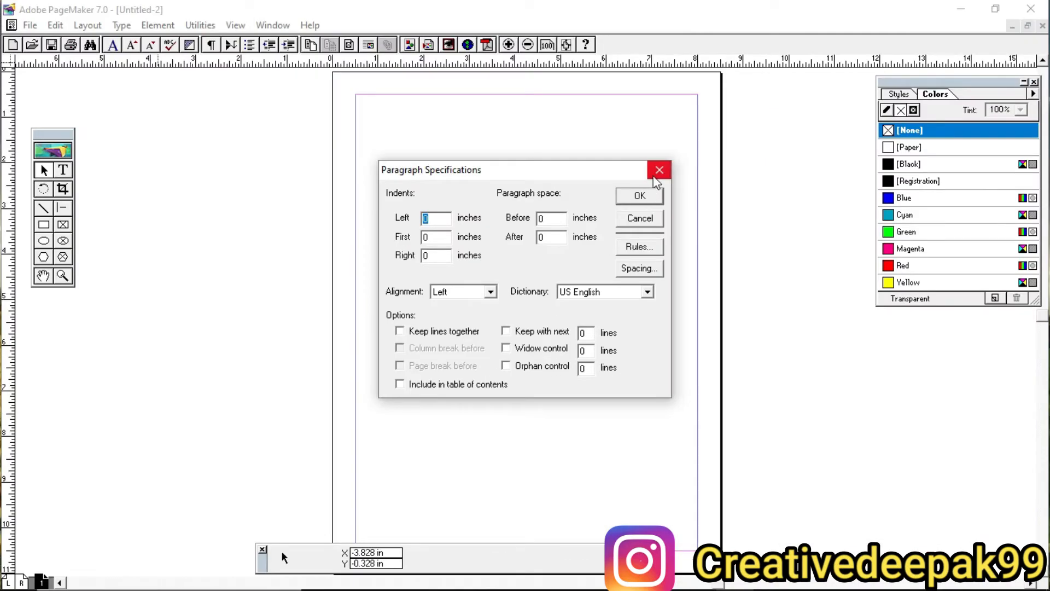
pyautogui.click(907, 114)
# Step: Create a text block starting at the left margin near the top of the page containing "dfgdfgdfgdgf"
pyautogui.click(63, 170)
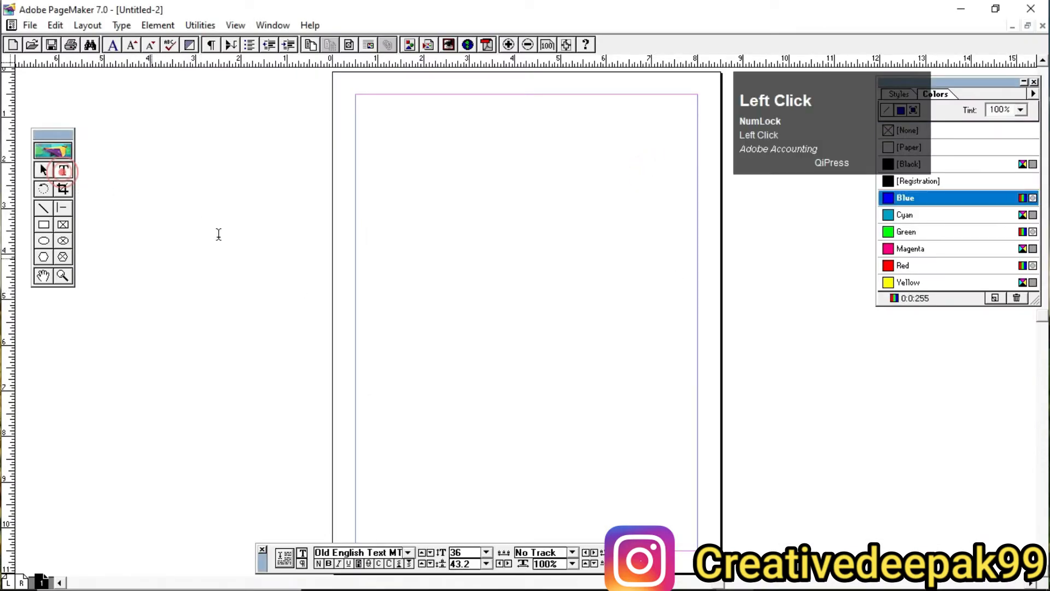
pyautogui.click(65, 170)
pyautogui.moveTo(376, 158); pyautogui.dragTo(408, 207)
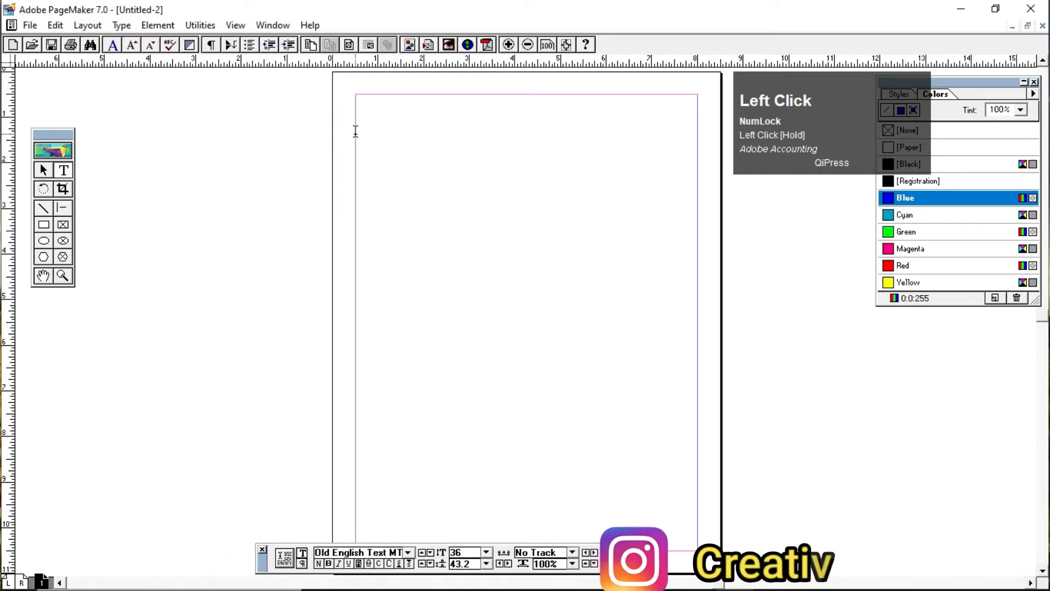
pyautogui.moveTo(356, 134); pyautogui.dragTo(590, 169)
pyautogui.write('dfgdfgdfg')
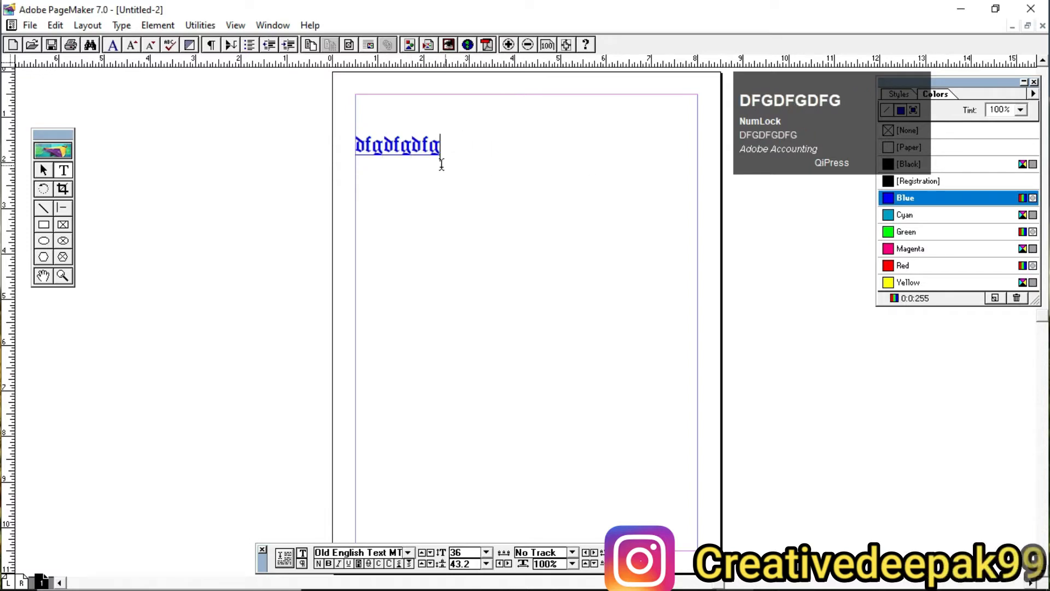
pyautogui.write('dgf')
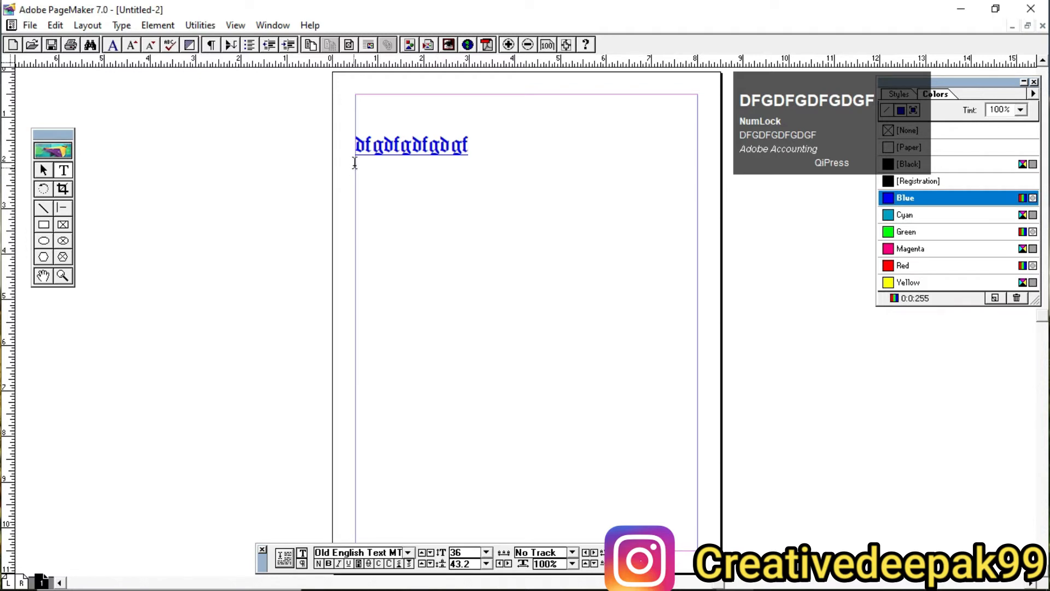
pyautogui.write('fhfghfg')
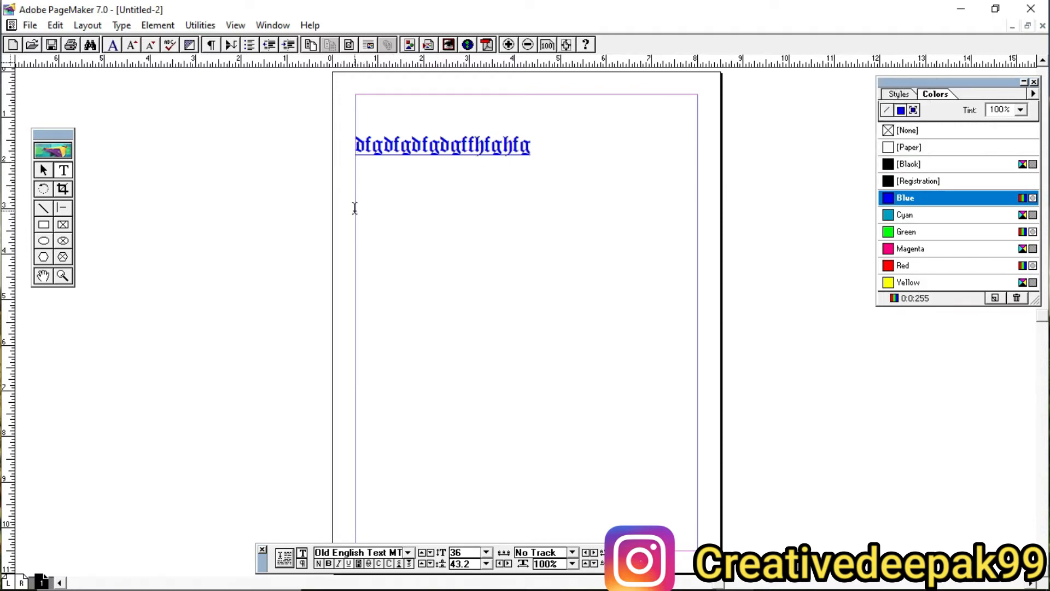
# Step: Append "fhfghfg" to the first line and create a text block below it at the left margin containing "hjjgfgghjgh"
pyautogui.moveTo(355, 207); pyautogui.dragTo(606, 257)
pyautogui.write('hj')
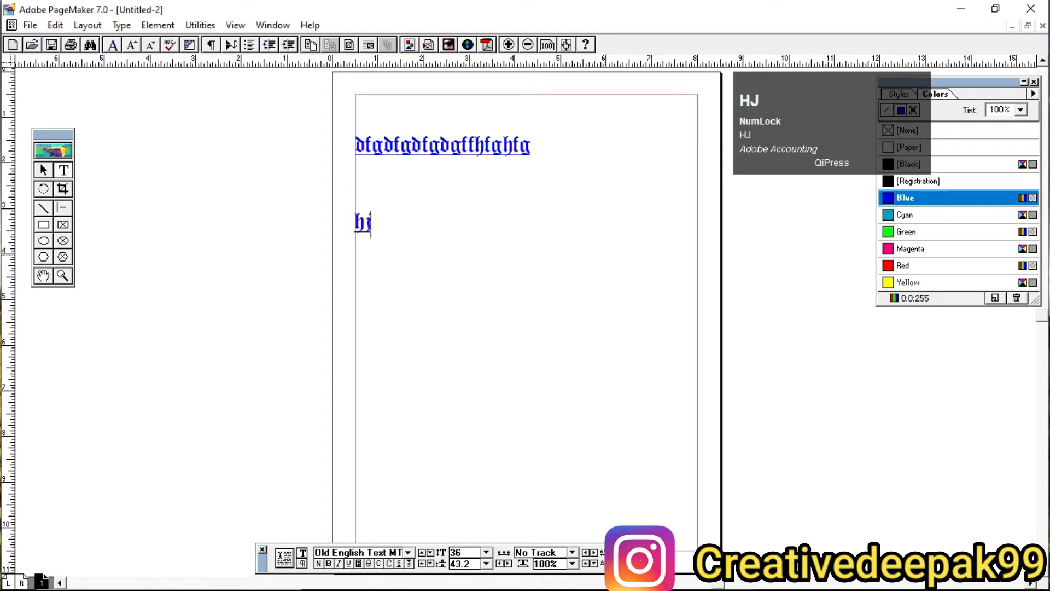
pyautogui.write('jgfgghjgh')
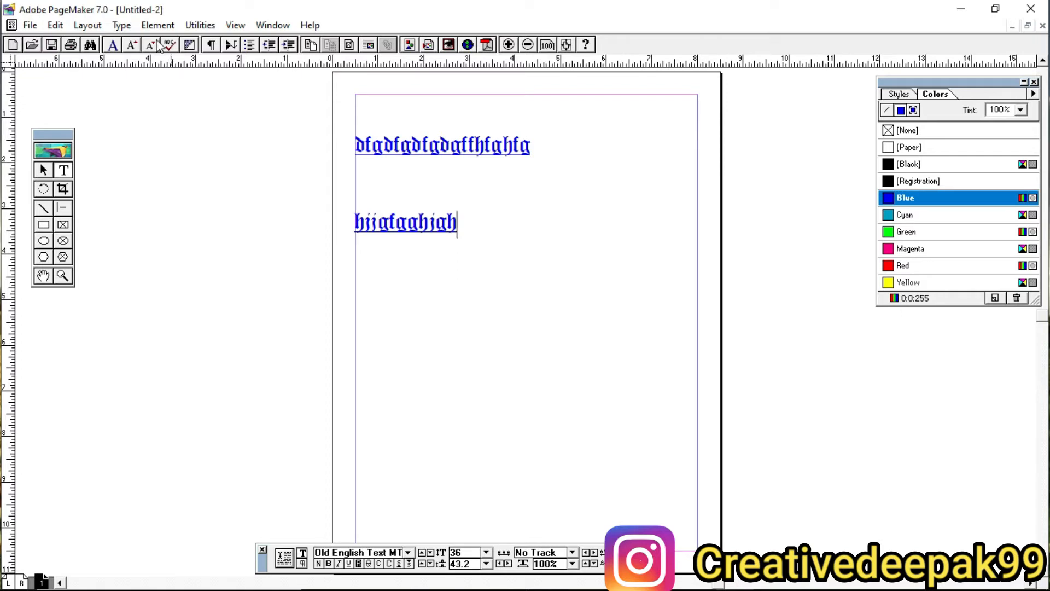
# Step: Set the left paragraph indent of the "hjjgfgghjgh" text block to 1 inch
pyautogui.click(122, 25)
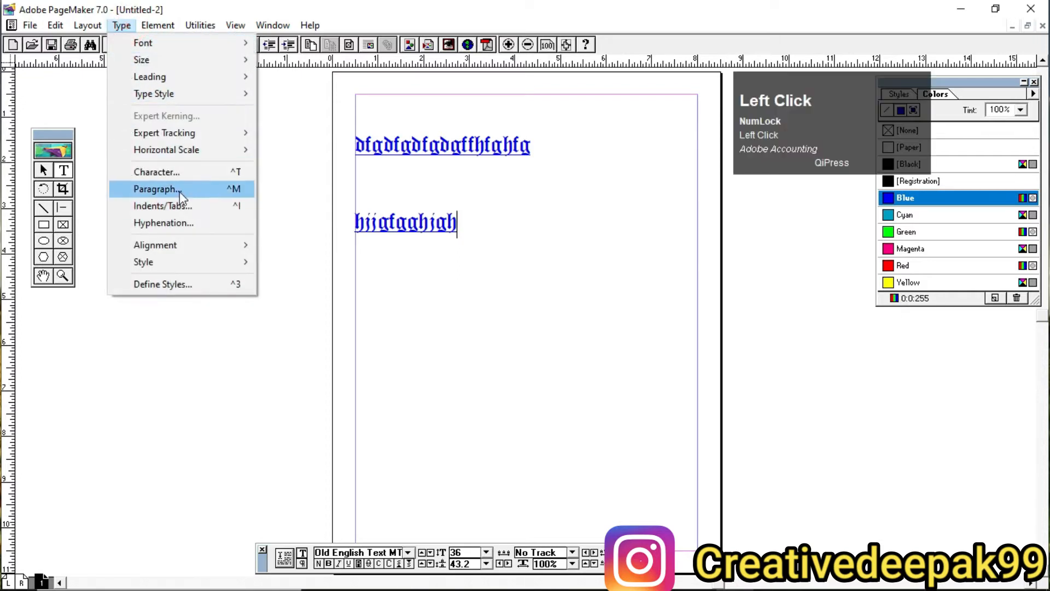
pyautogui.click(180, 189)
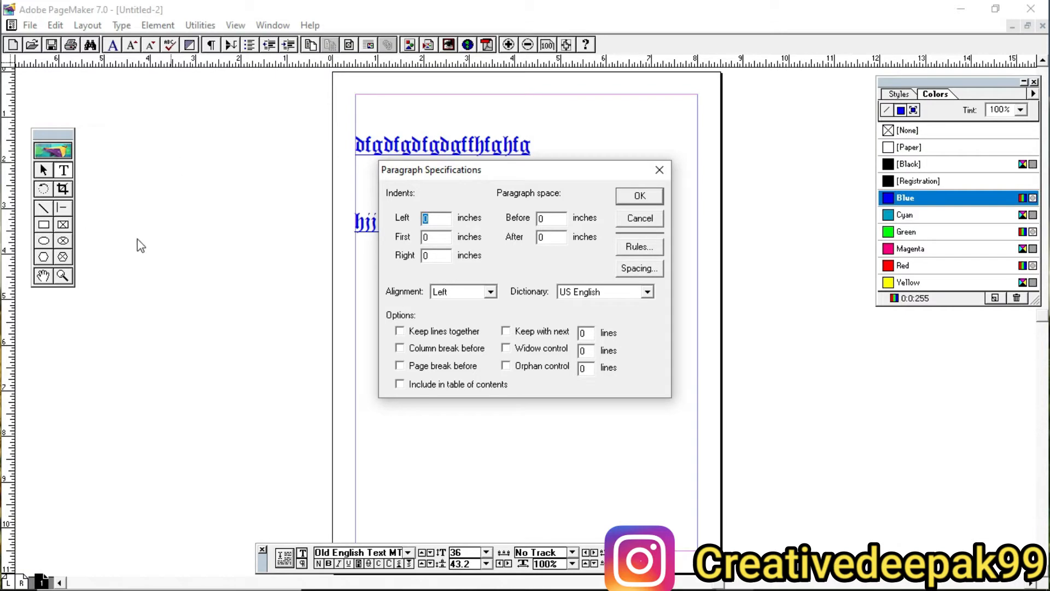
pyautogui.press('2')
pyautogui.moveTo(370, 151); pyautogui.dragTo(687, 404)
pyautogui.scroll(1, 137, 238)
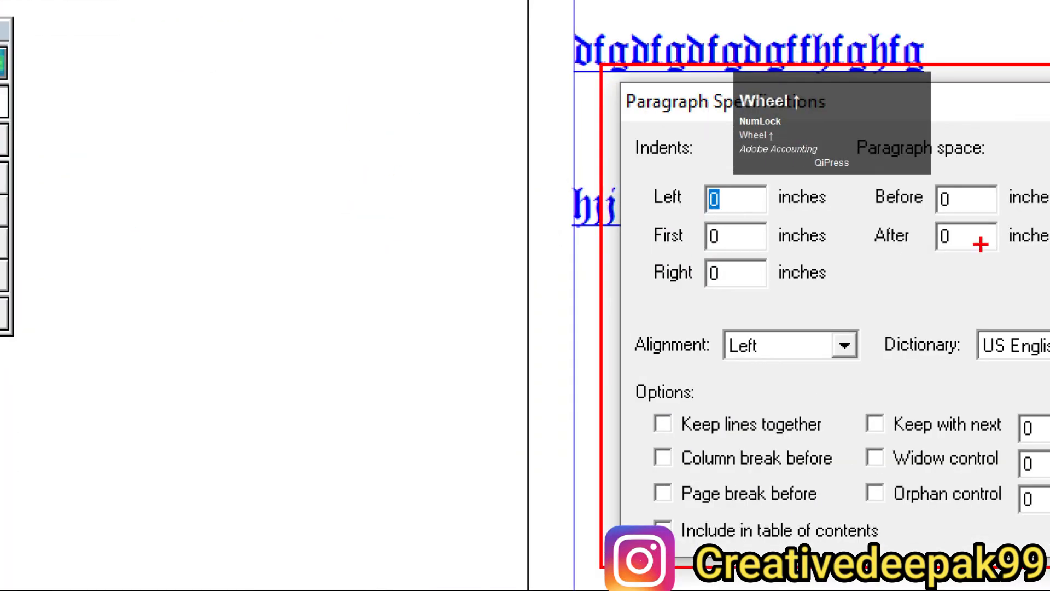
pyautogui.moveTo(636, 172); pyautogui.dragTo(693, 210)
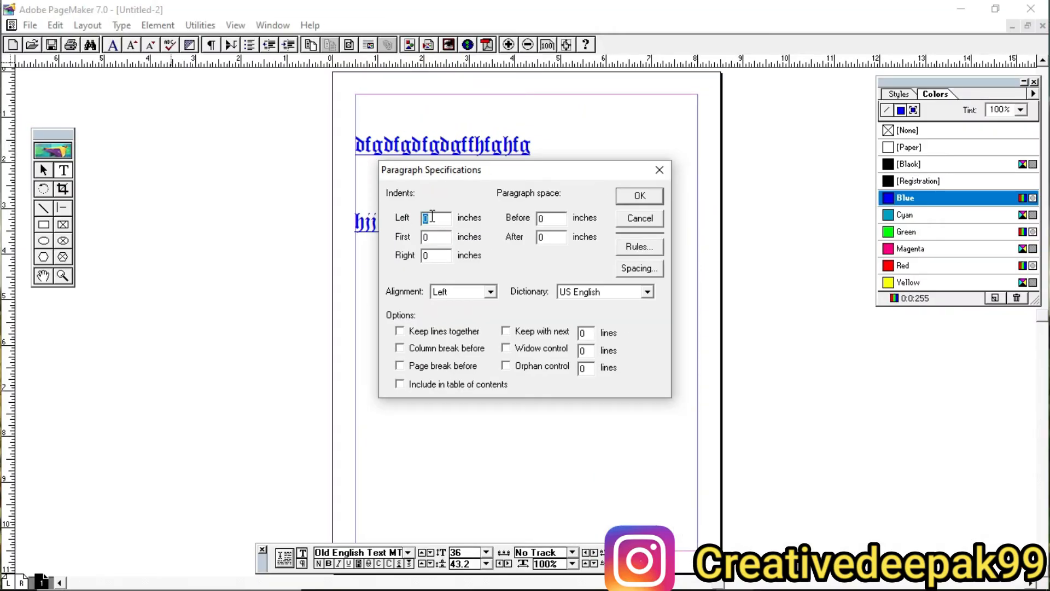
pyautogui.click(728, 195)
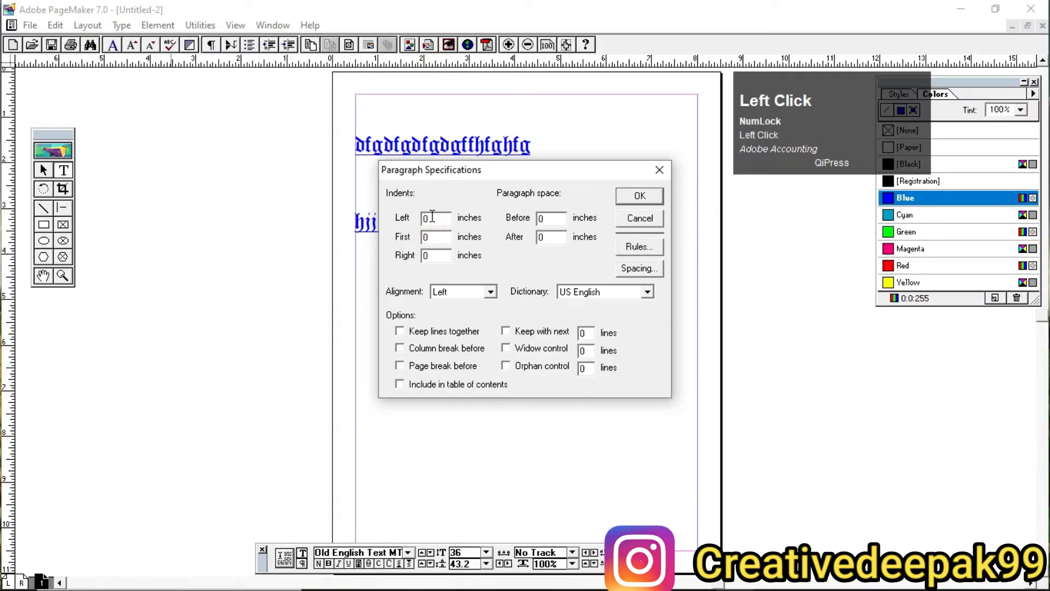
pyautogui.write('1')
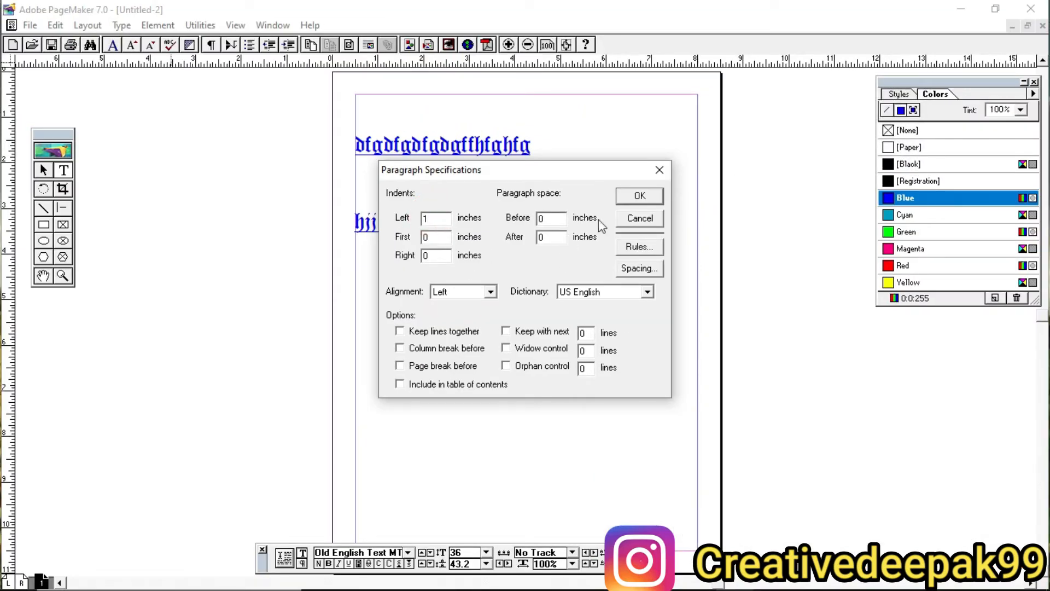
pyautogui.click(639, 196)
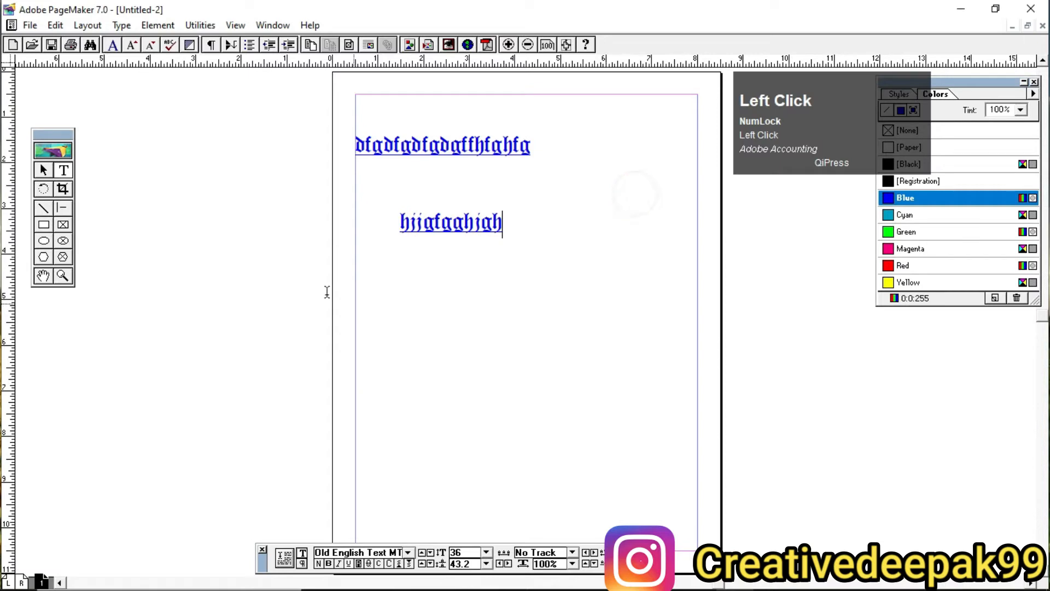
# Step: Create a text block at the left margin between the two existing lines containing "hgjghjghjghjgh"
pyautogui.click(63, 171)
pyautogui.moveTo(354, 178); pyautogui.dragTo(589, 200)
pyautogui.write('hgjghjghjghjgh')
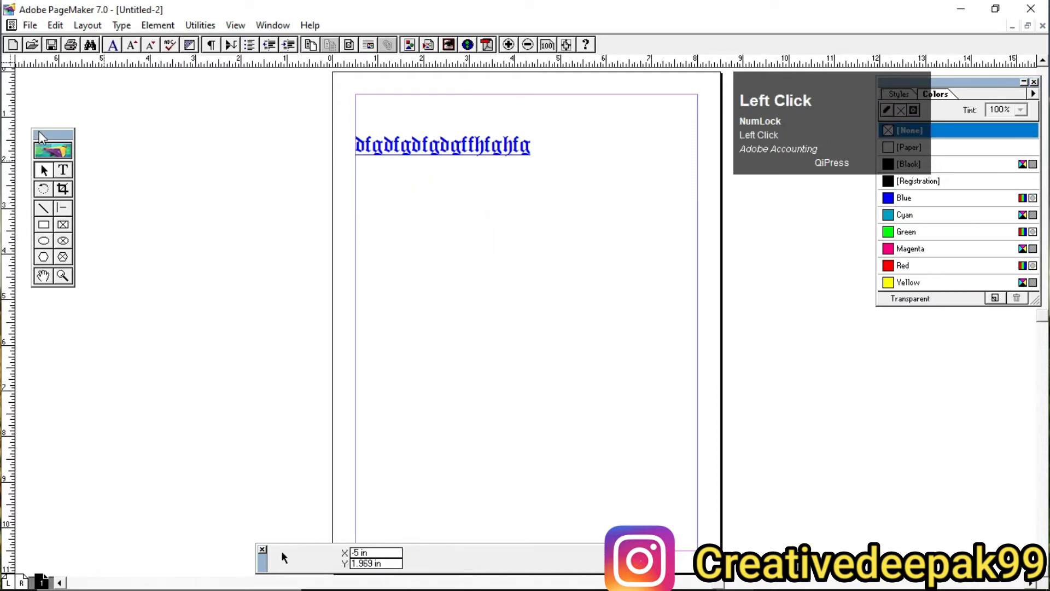
# Step: With nothing selected, apply a default left paragraph indent of 1 inch
pyautogui.click(45, 172)
pyautogui.click(123, 28)
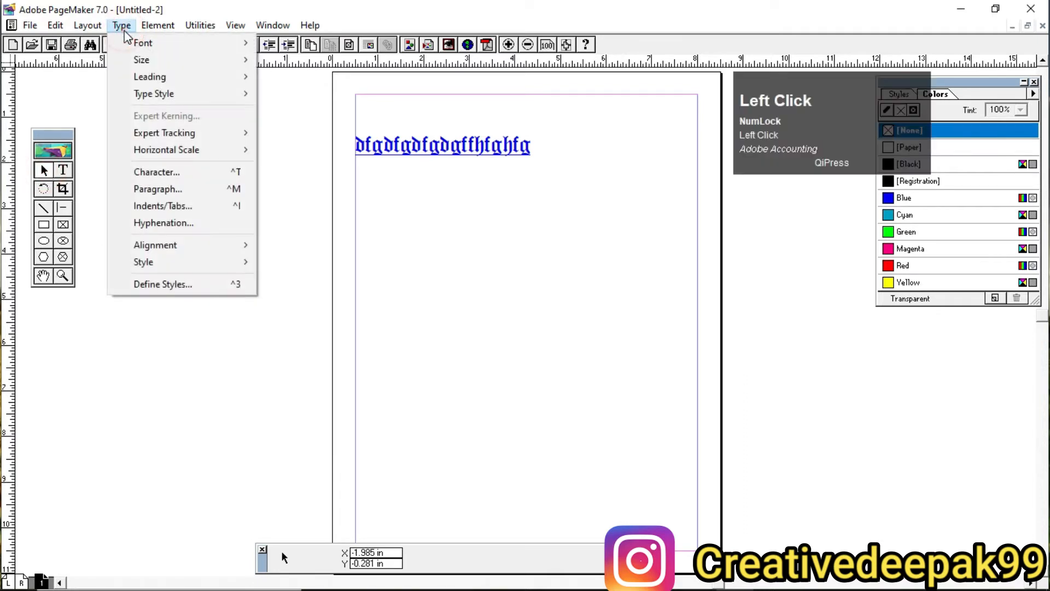
pyautogui.click(178, 189)
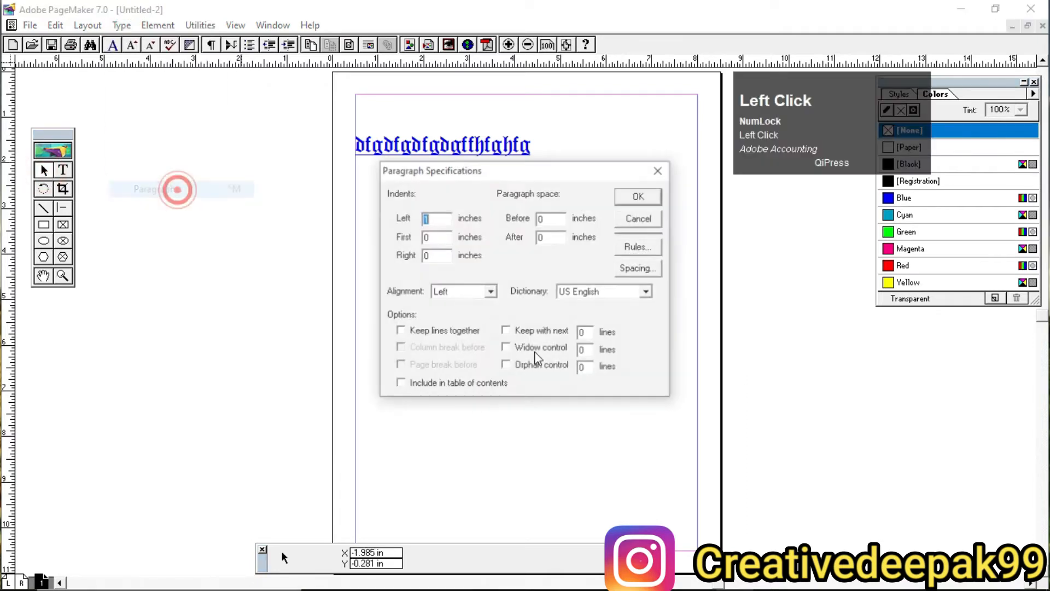
pyautogui.click(437, 219)
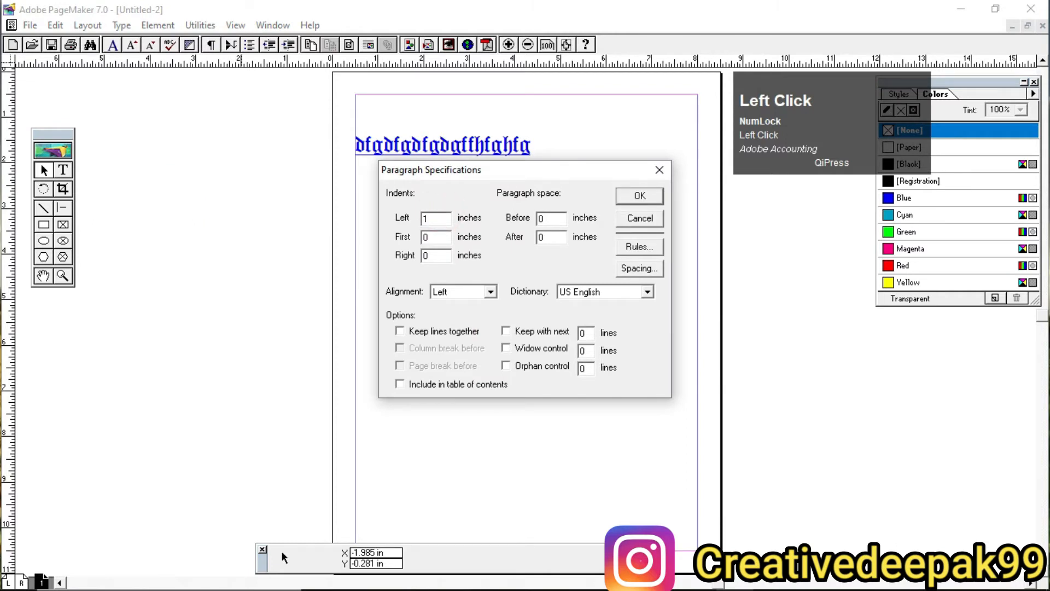
pyautogui.click(638, 200)
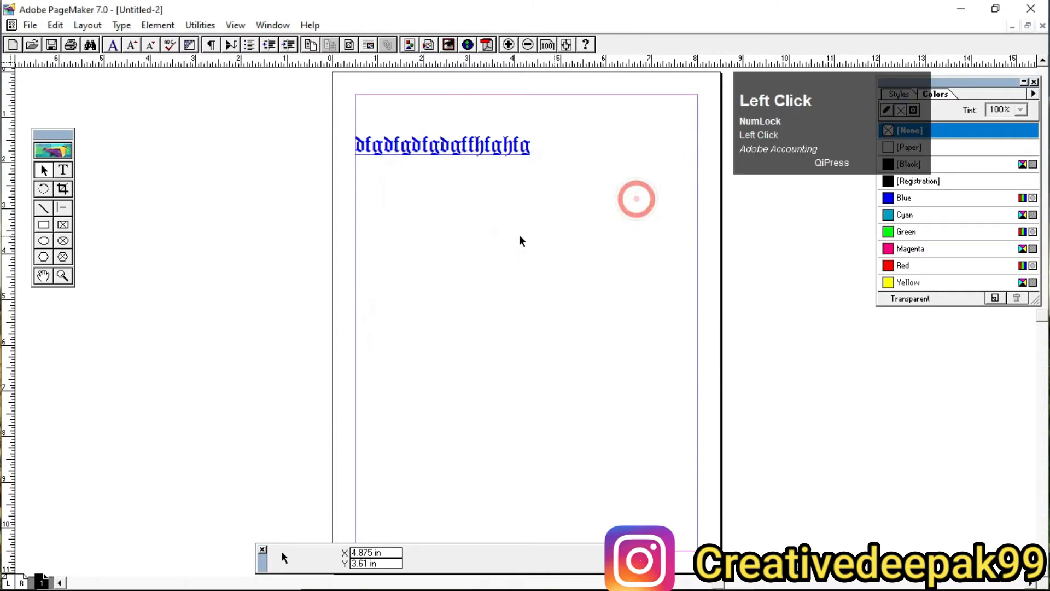
# Step: Create a text block from the left margin below the first line containing "fgfghfghgfhfghfhfghf"
pyautogui.click(63, 172)
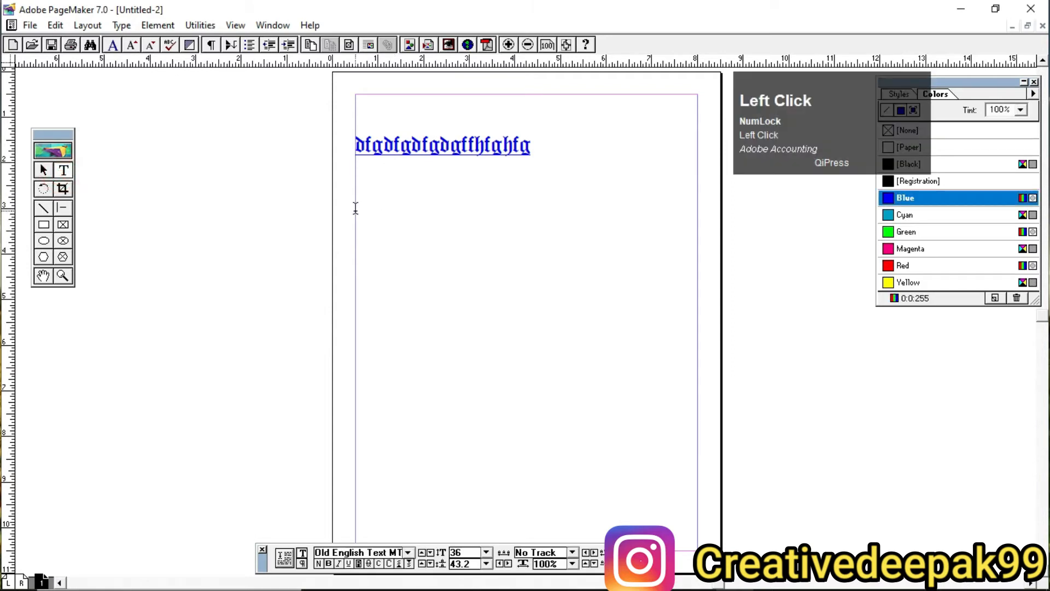
pyautogui.moveTo(356, 210); pyautogui.dragTo(608, 245)
pyautogui.write('fgfgh')
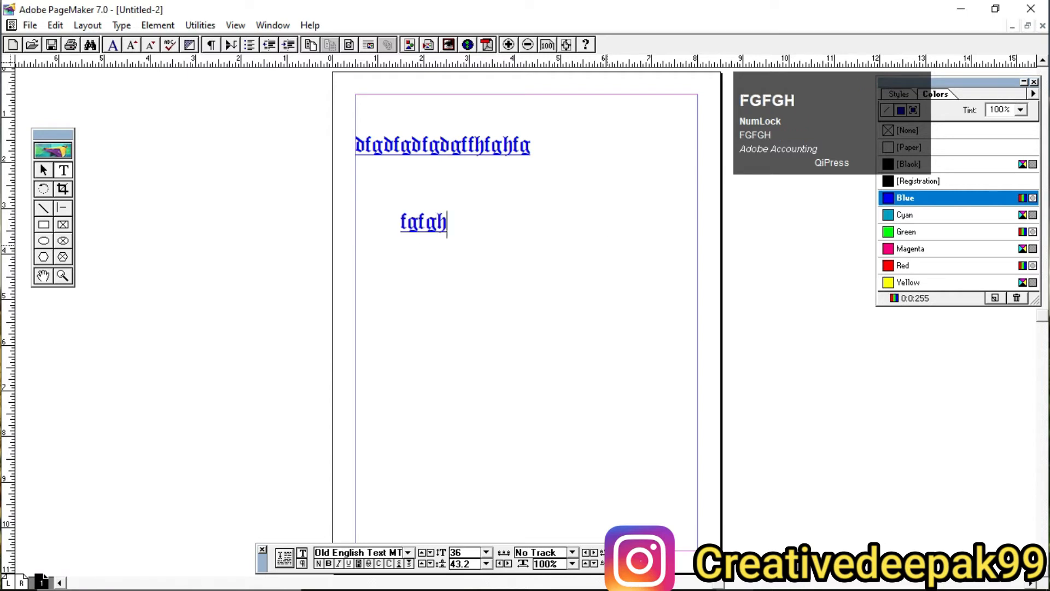
pyautogui.write('fghgfhfghfhfghf')
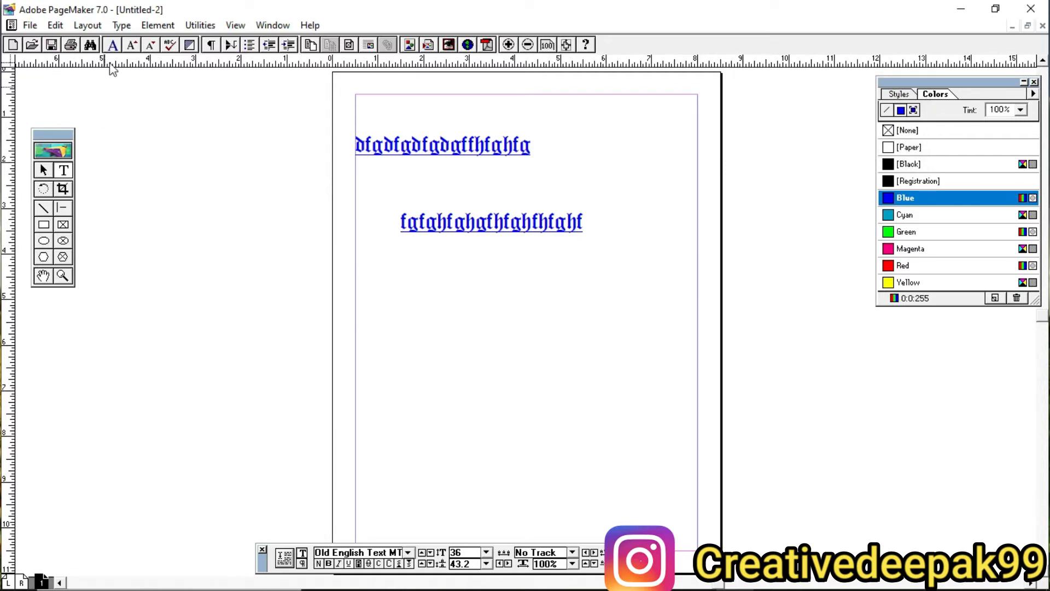
# Step: Check the indents in the second line's paragraph specifications and close them without changes
pyautogui.click(121, 28)
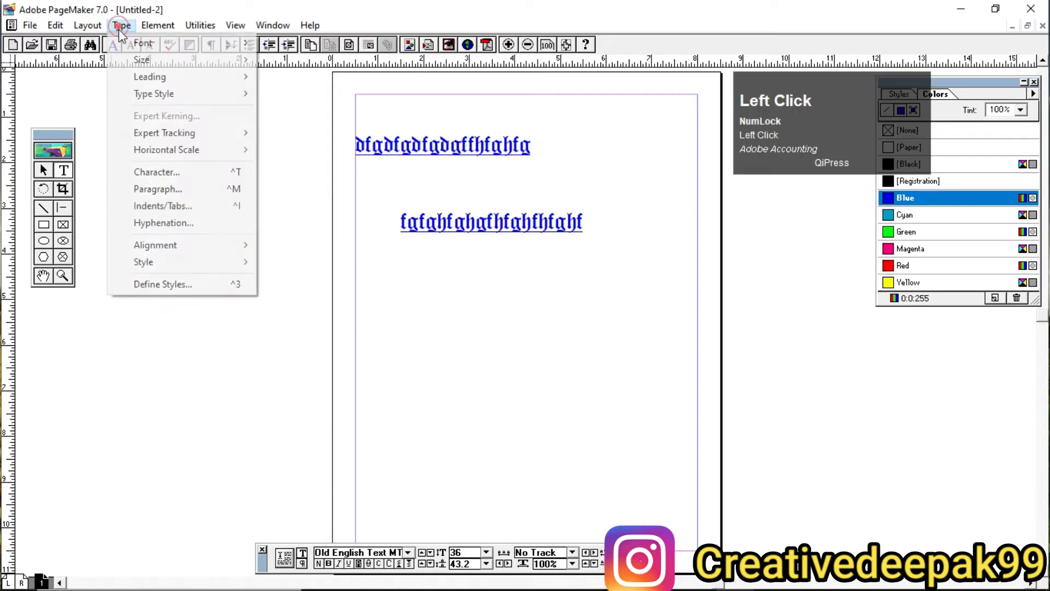
pyautogui.click(179, 188)
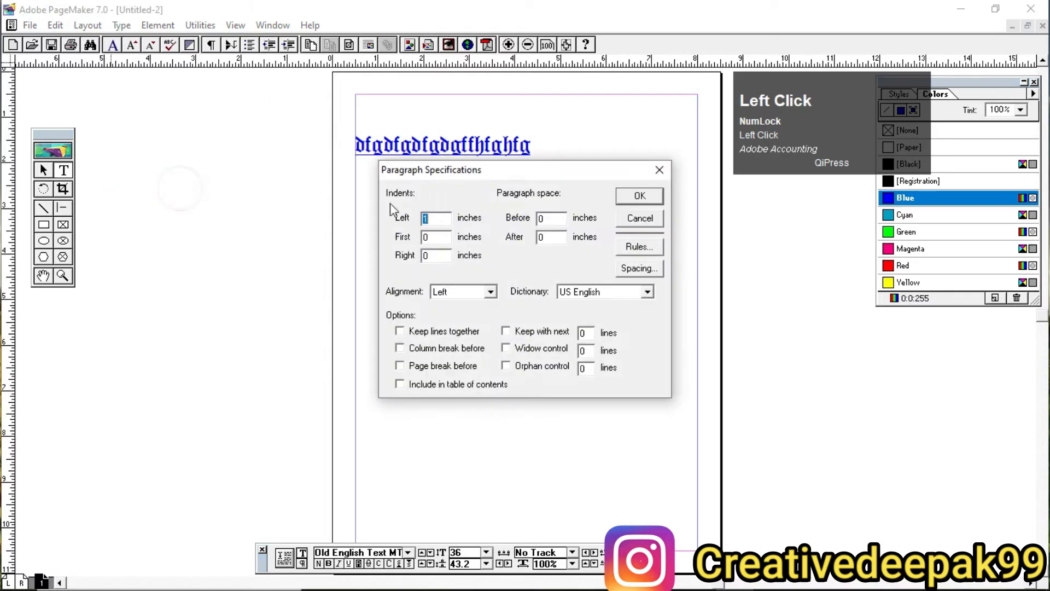
pyautogui.click(639, 218)
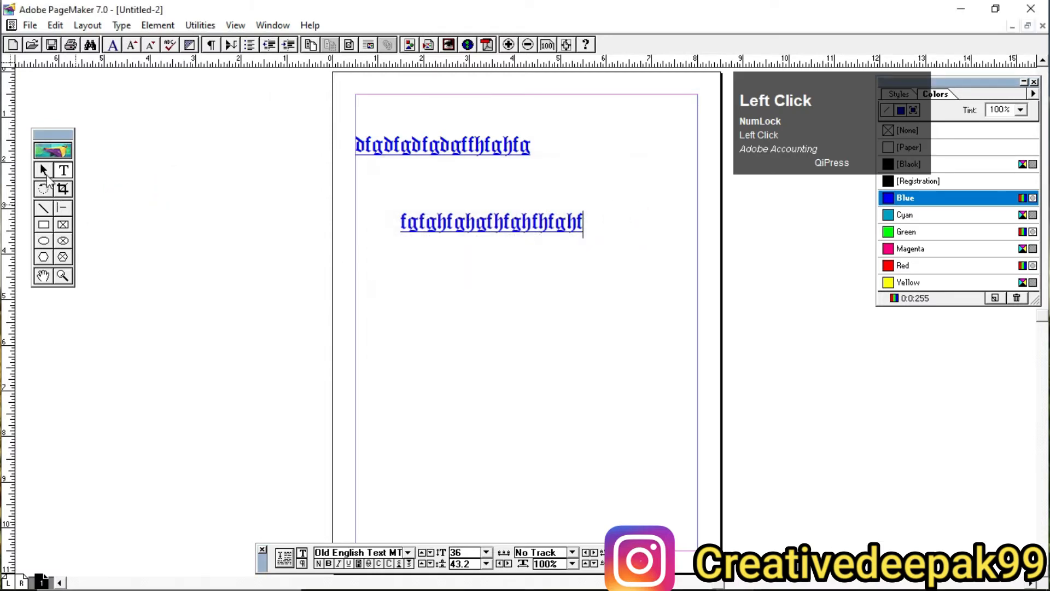
pyautogui.click(44, 170)
pyautogui.click(64, 172)
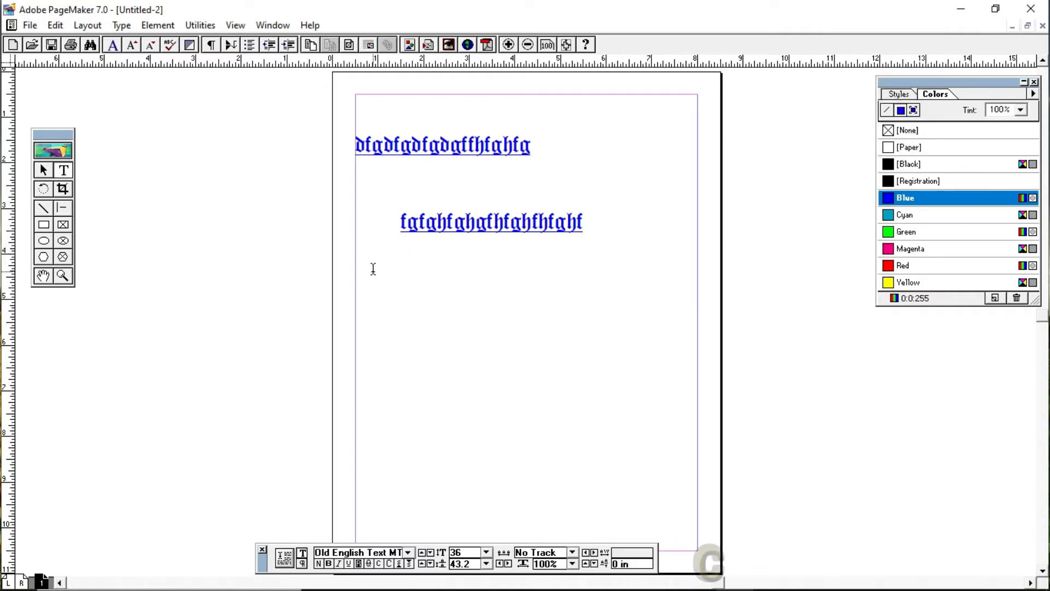
# Step: With no text selected, set the default left paragraph indent to 2 inches
pyautogui.click(43, 174)
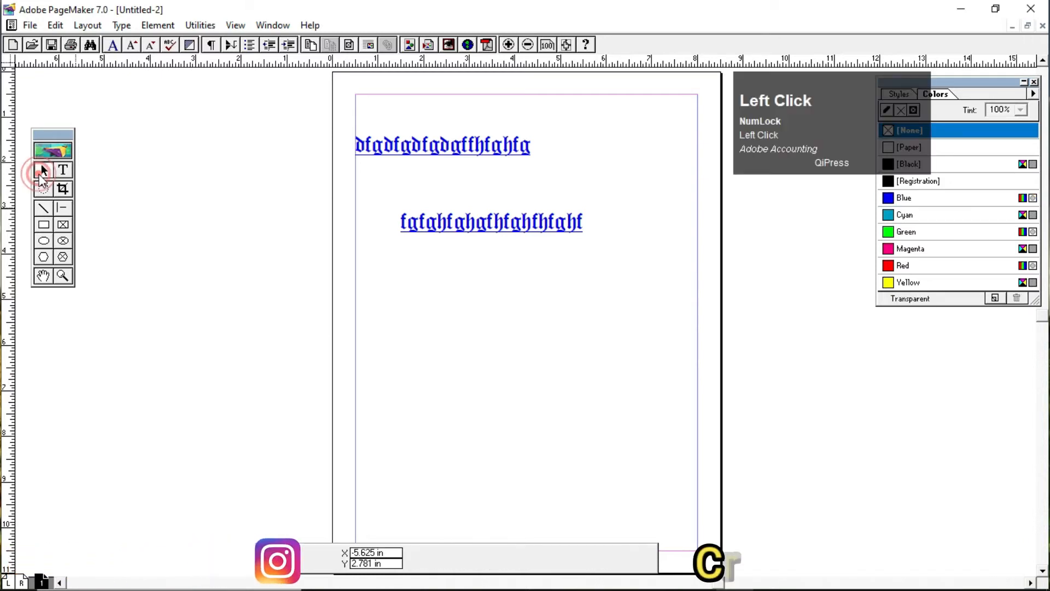
pyautogui.click(123, 26)
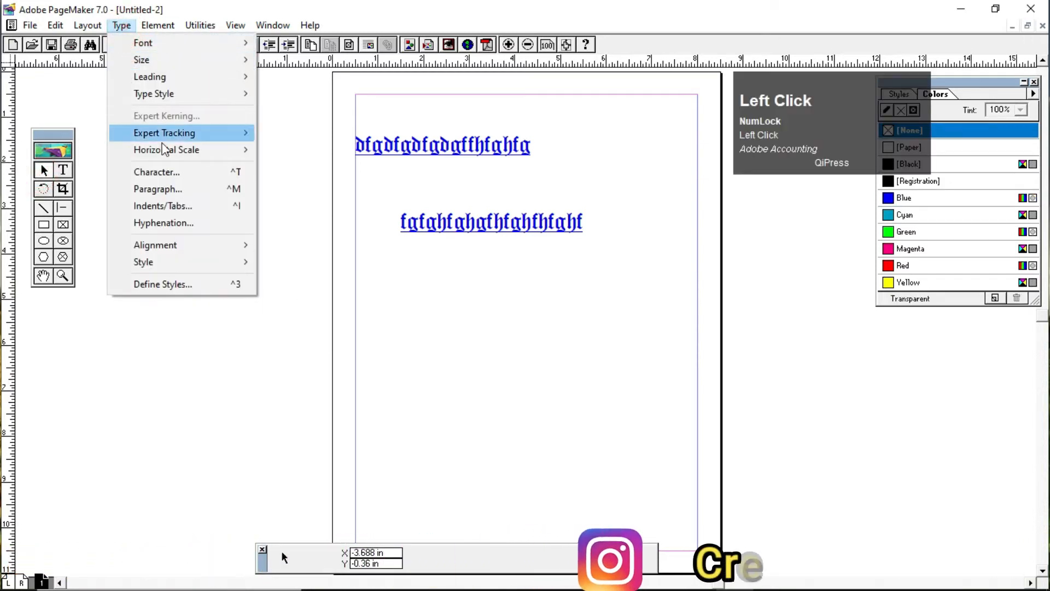
pyautogui.click(178, 190)
pyautogui.write('2')
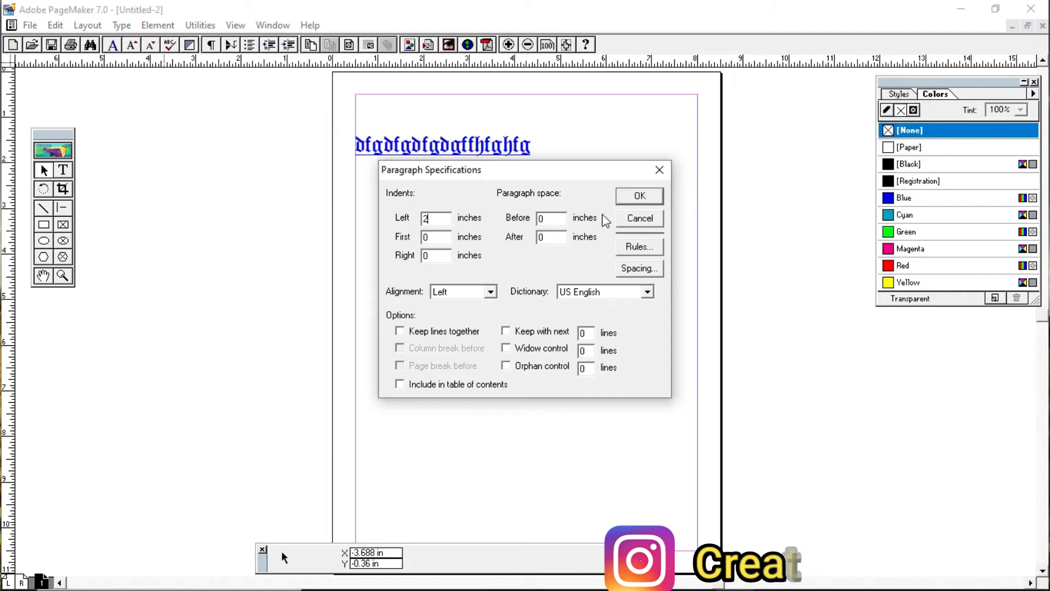
pyautogui.click(639, 196)
# Step: Create a text block from the left margin below the second line containing "jjfgfghfhgfbghjhtu"
pyautogui.click(70, 170)
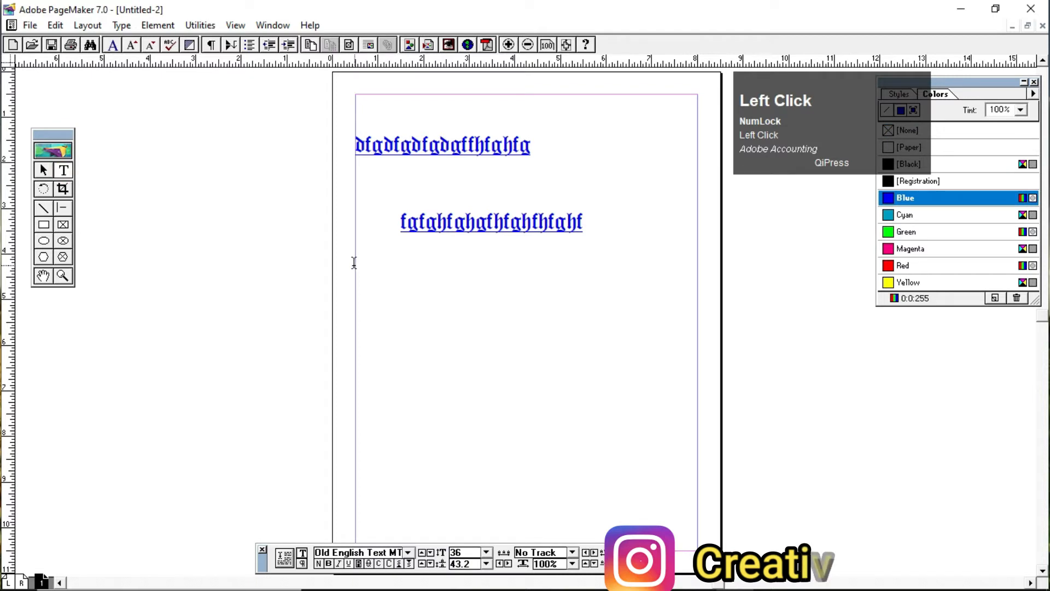
pyautogui.moveTo(356, 265); pyautogui.dragTo(666, 301)
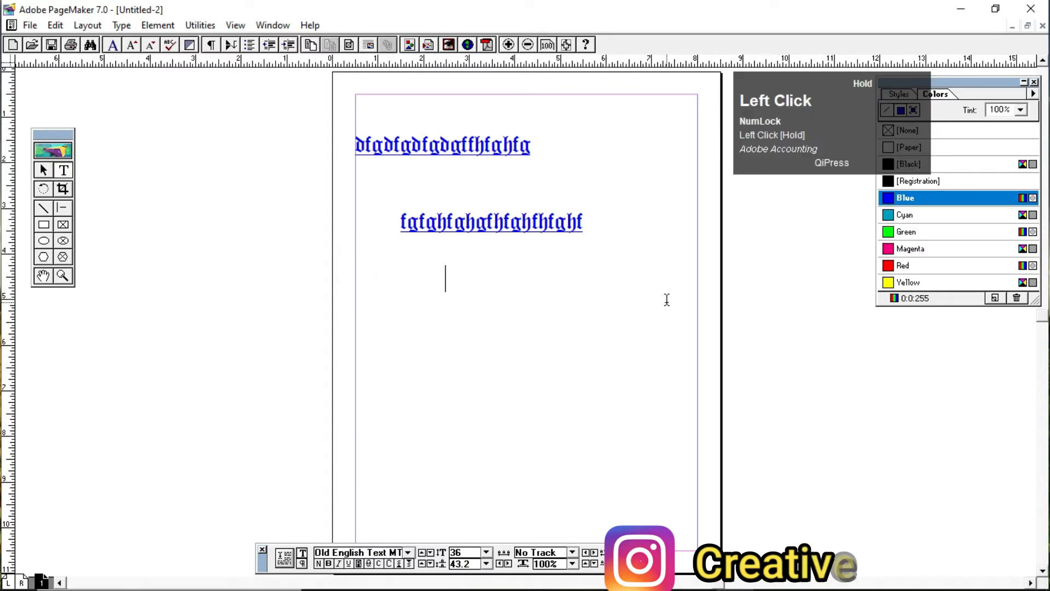
pyautogui.write('jjfgfghfhgfbghjhtu')
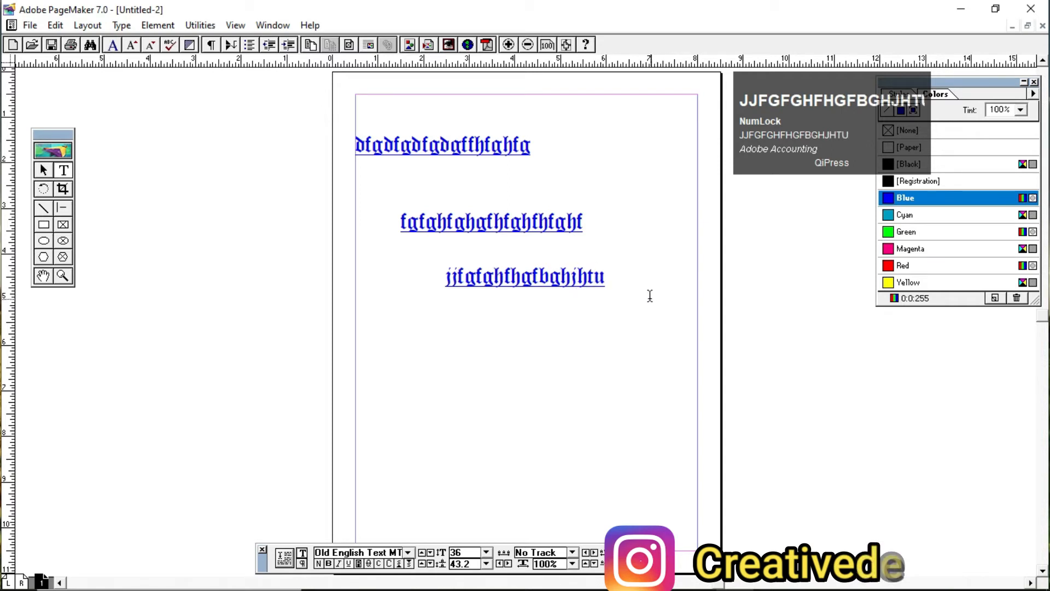
# Step: With no text selected, reset the default left paragraph indent to 0 inches
pyautogui.click(41, 165)
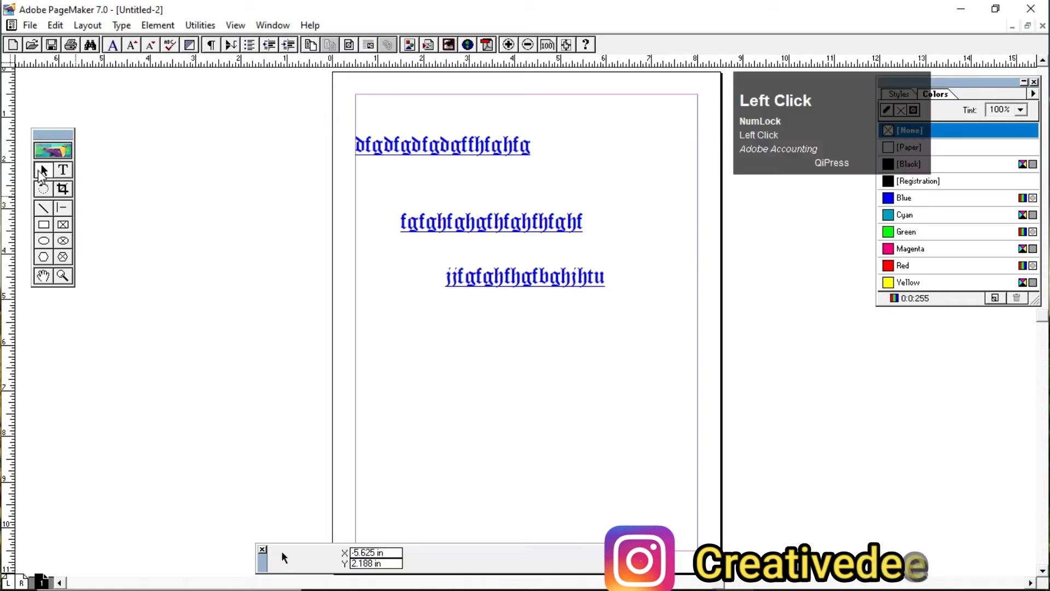
pyautogui.click(121, 25)
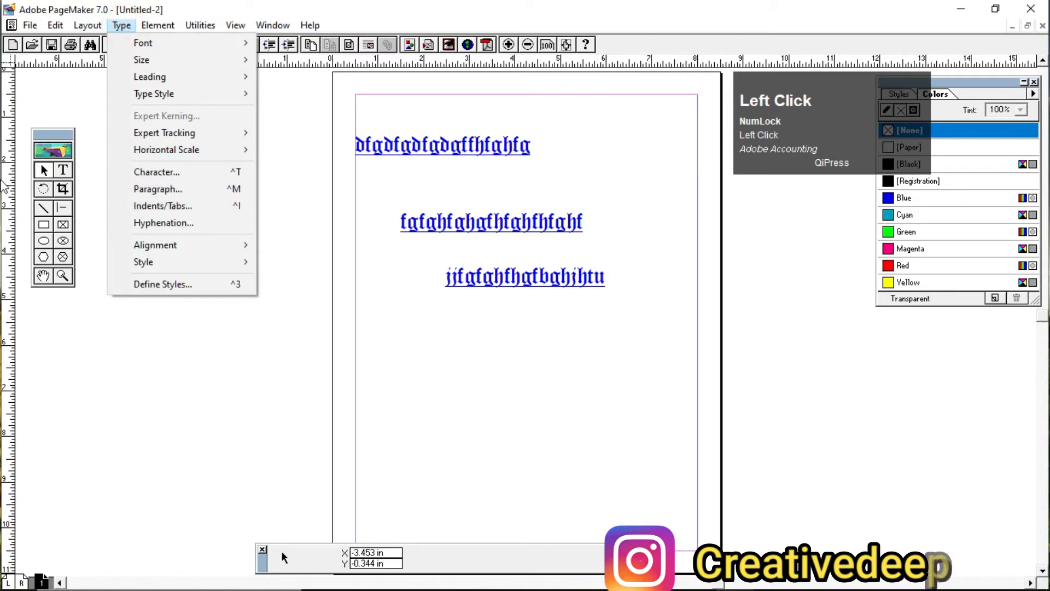
pyautogui.click(182, 190)
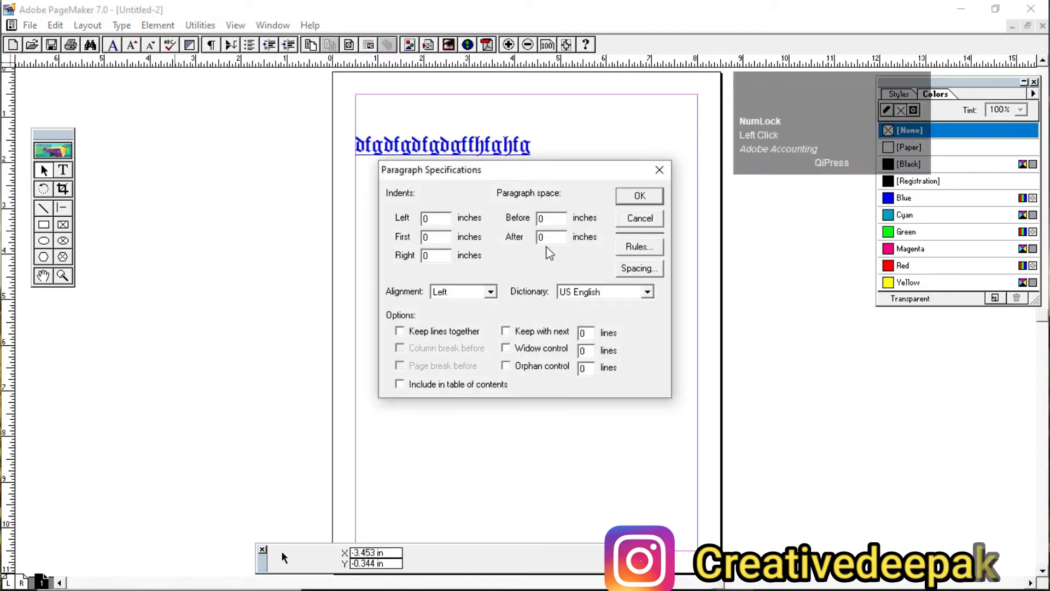
pyautogui.click(639, 196)
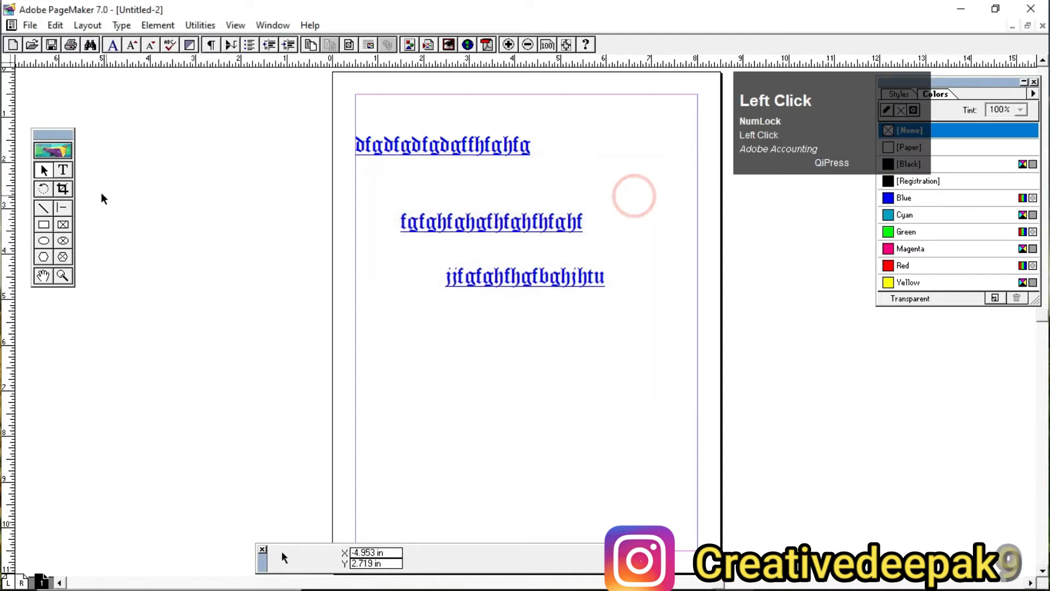
# Step: Create a text block from the left margin below the third line containing "ytghfghghhghghhfghhhfg"
pyautogui.click(63, 170)
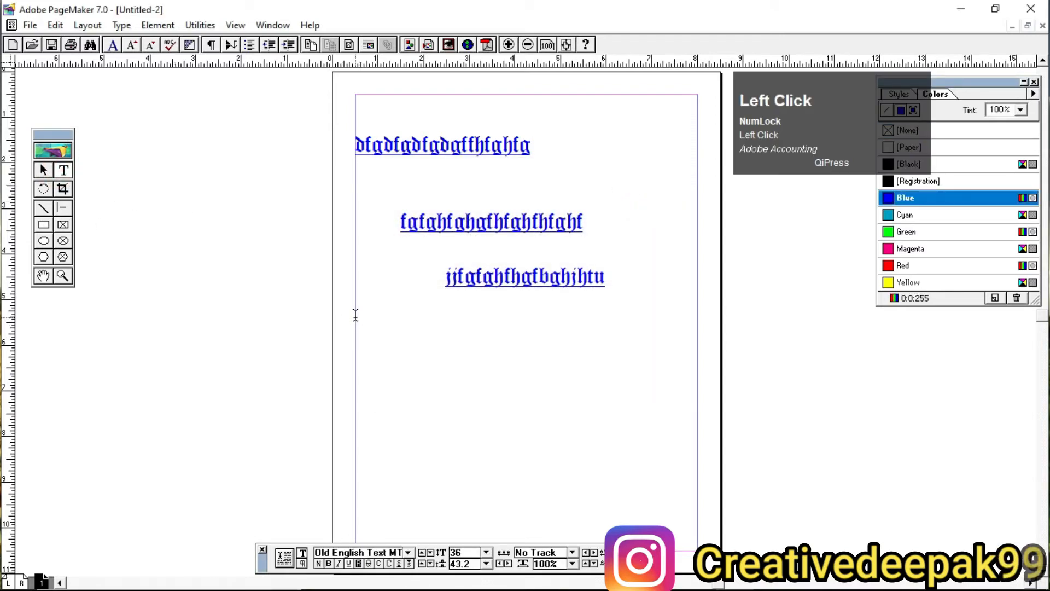
pyautogui.moveTo(354, 314); pyautogui.dragTo(657, 357)
pyautogui.write('ytghfghghhghghhfgh')
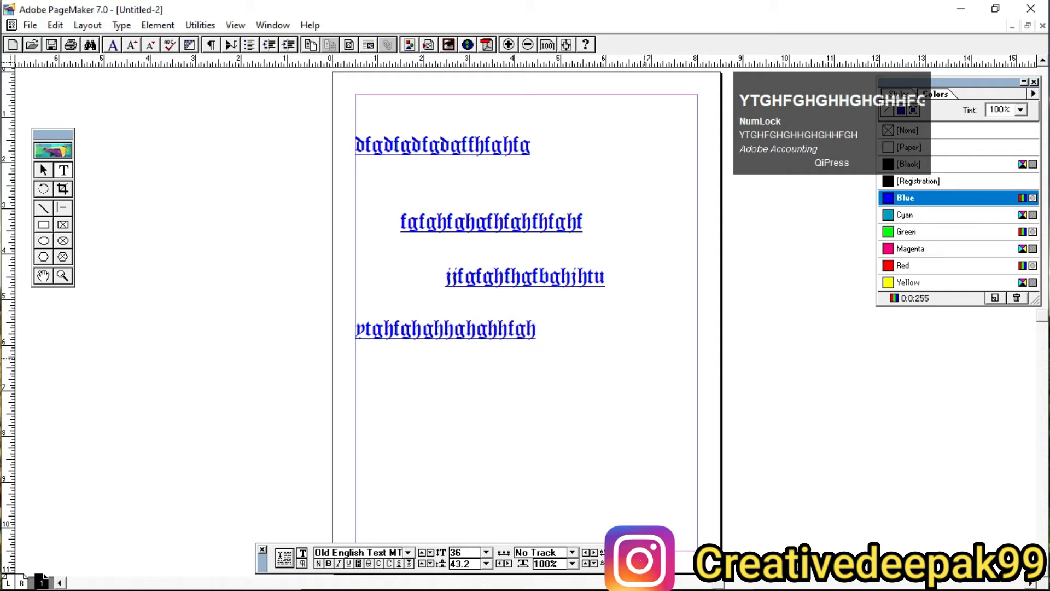
pyautogui.write('hhfg')
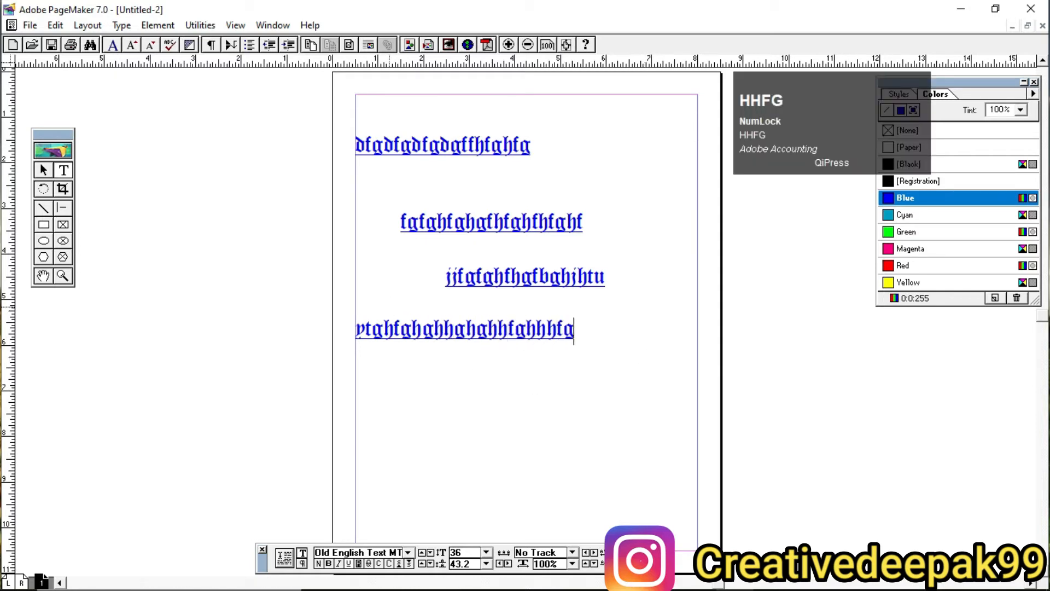
# Step: Delete all four sample text lines from the page, leaving it empty
pyautogui.click(43, 166)
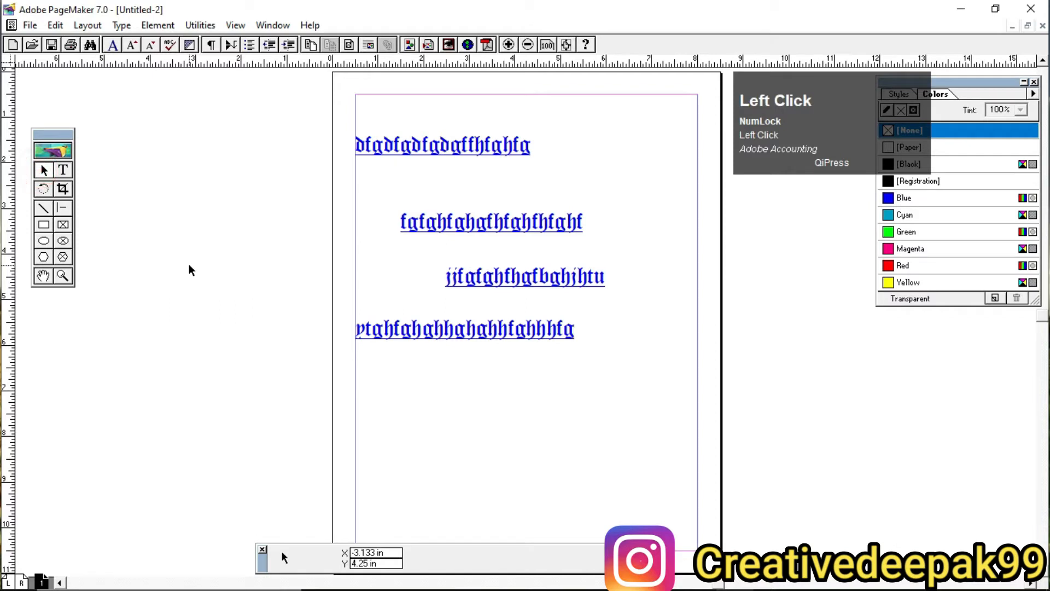
pyautogui.moveTo(502, 332); pyautogui.dragTo(465, 187)
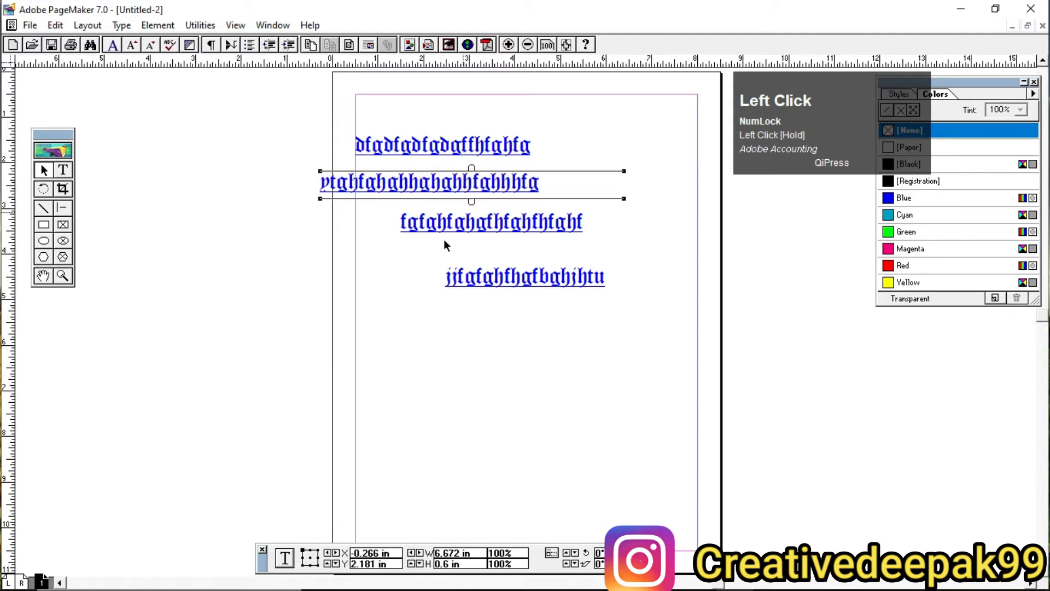
pyautogui.moveTo(291, 119); pyautogui.dragTo(651, 337)
pyautogui.press('Delete')
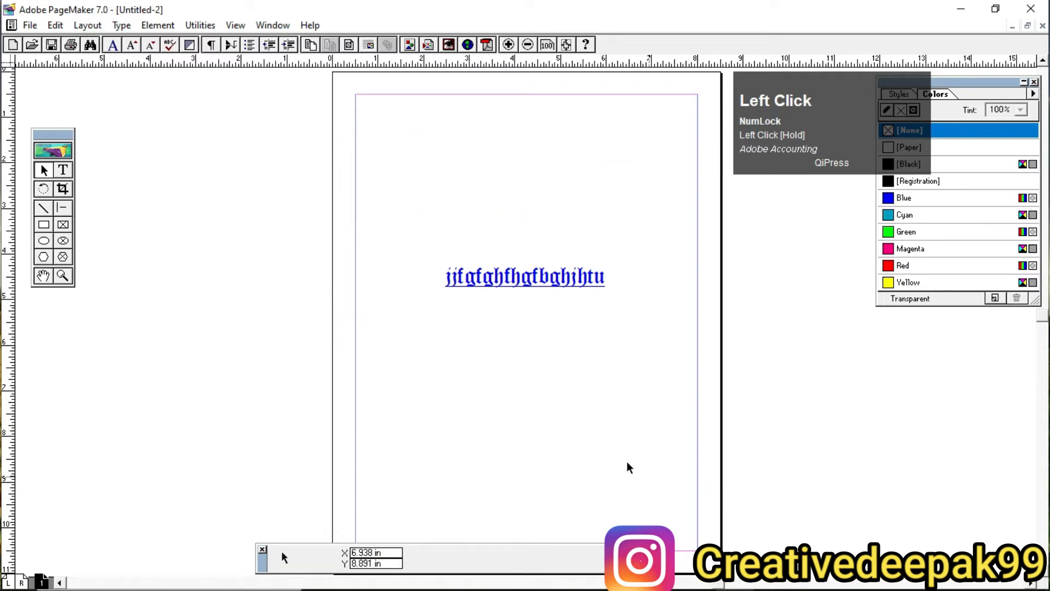
pyautogui.click(561, 282)
pyautogui.press('Delete')
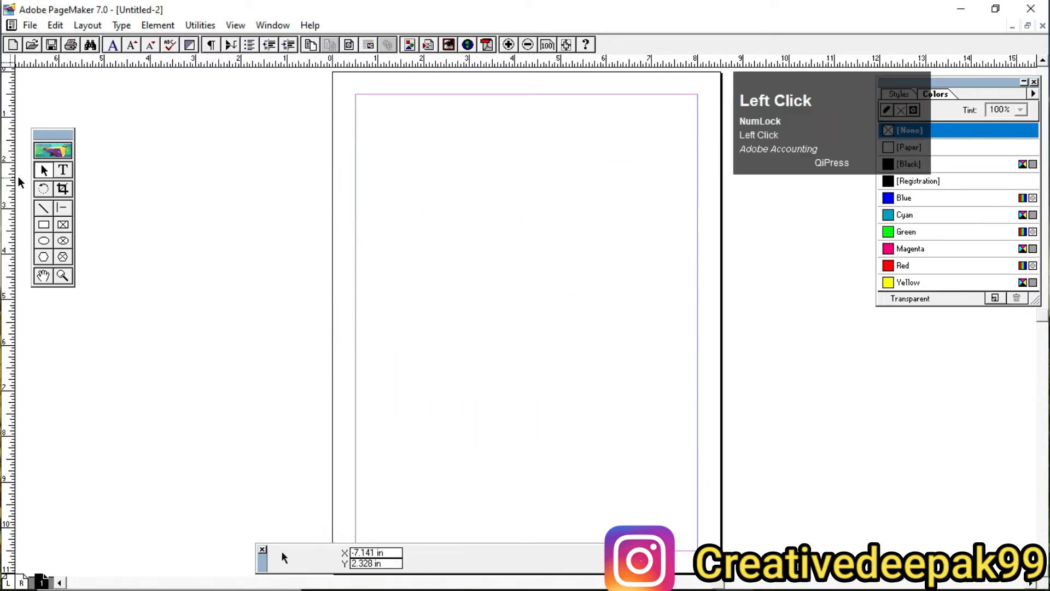
pyautogui.click(42, 167)
pyautogui.click(121, 26)
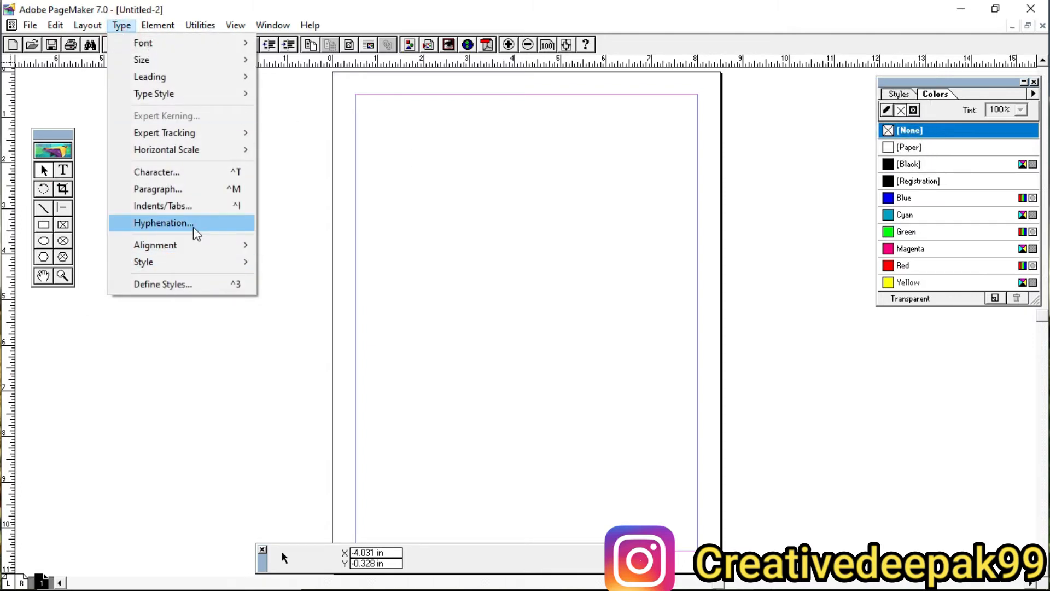
pyautogui.click(486, 229)
# Step: Create a narrow text block ending just past the page's right margin containing "jtyurtrrtyryuyutyuty", and erase its text
pyautogui.click(64, 172)
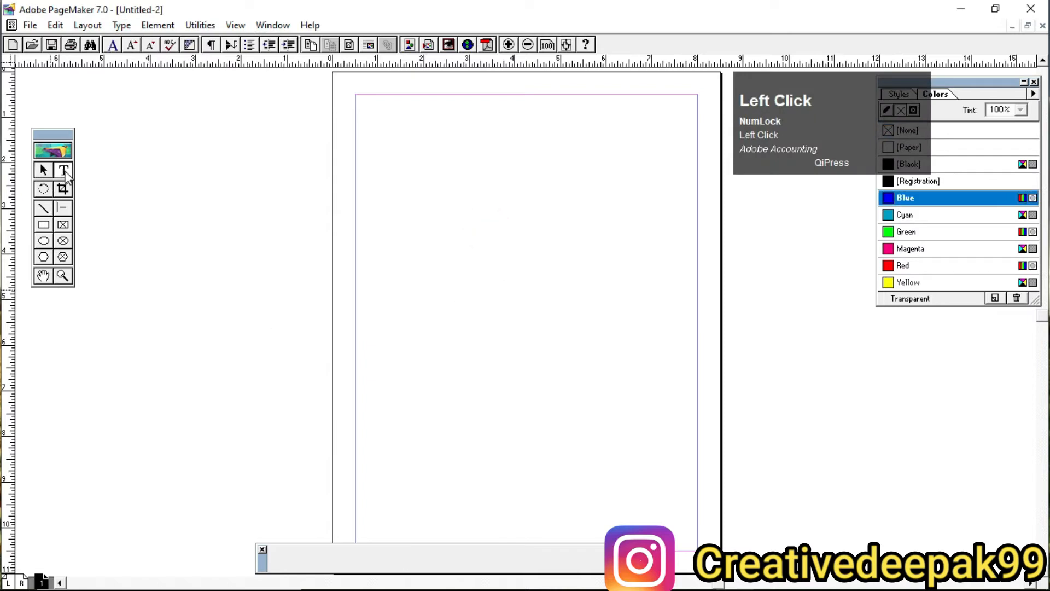
pyautogui.moveTo(545, 159); pyautogui.dragTo(707, 208)
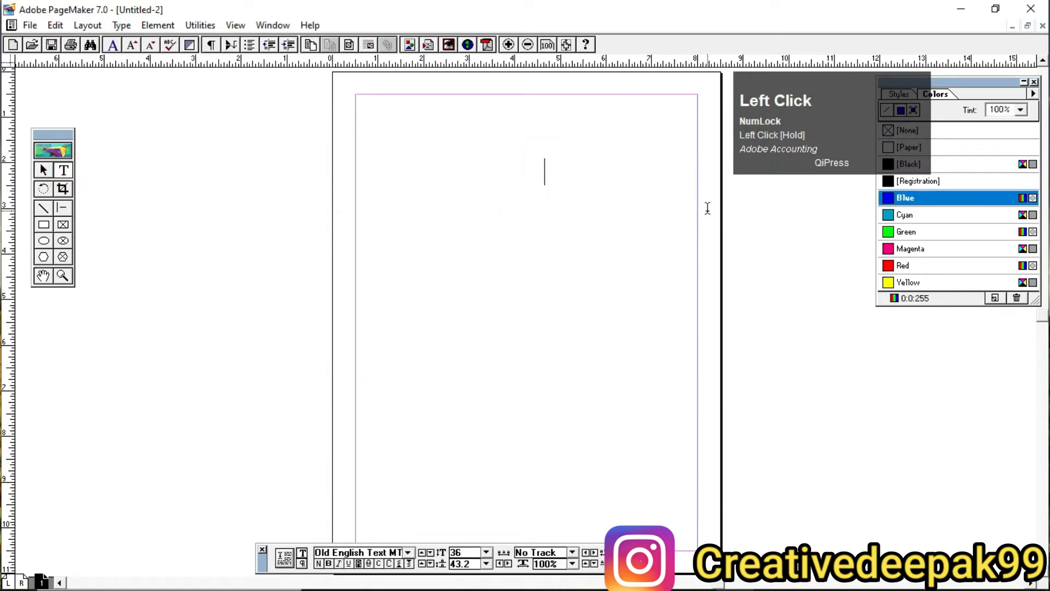
pyautogui.write('jtyurtrrtyr-')
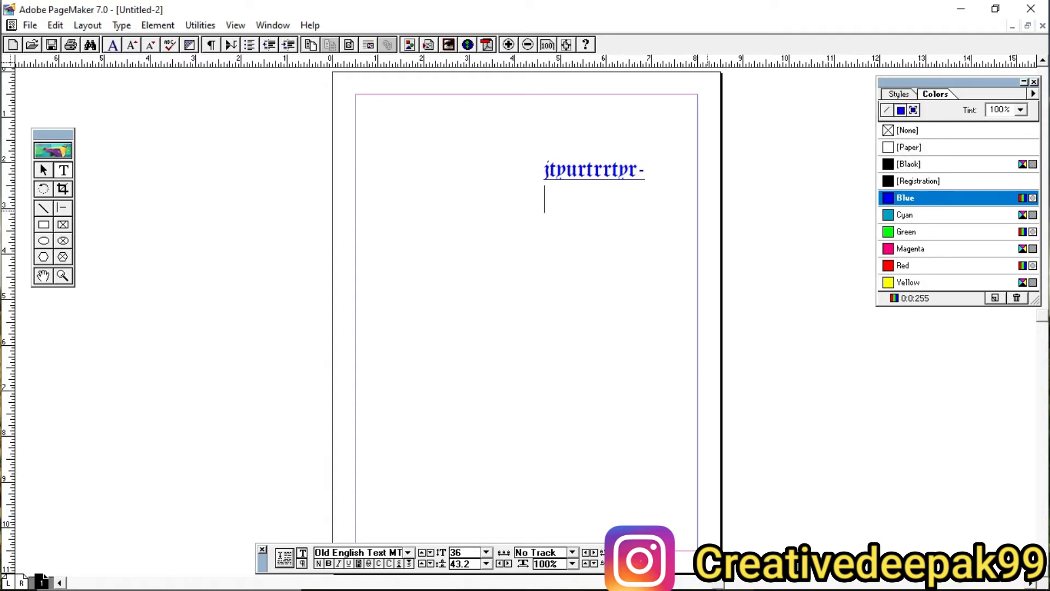
pyautogui.write('yuyutyuty')
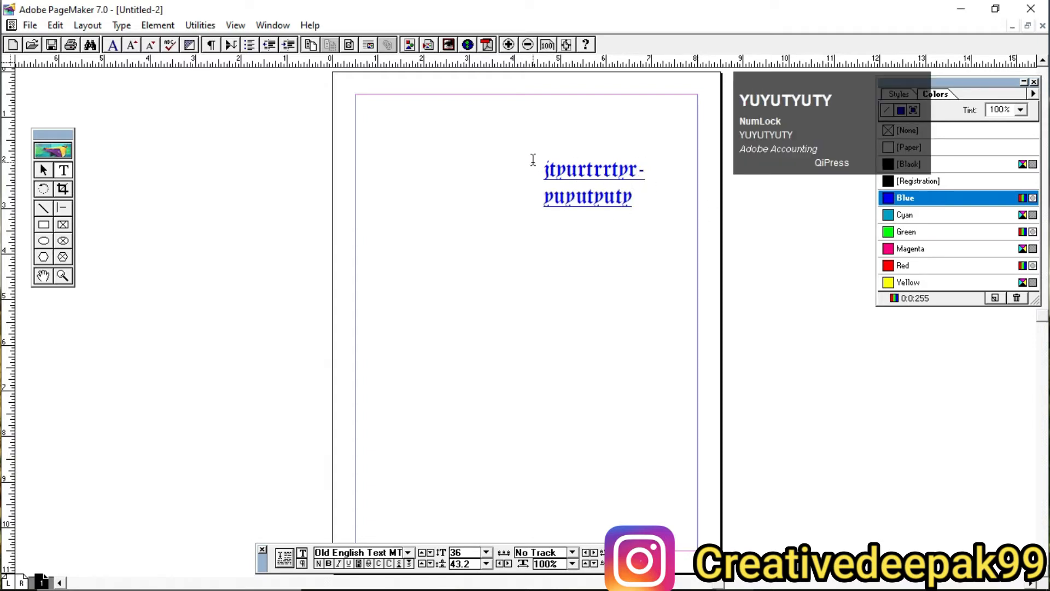
pyautogui.hotkey('ctrl', 'a')
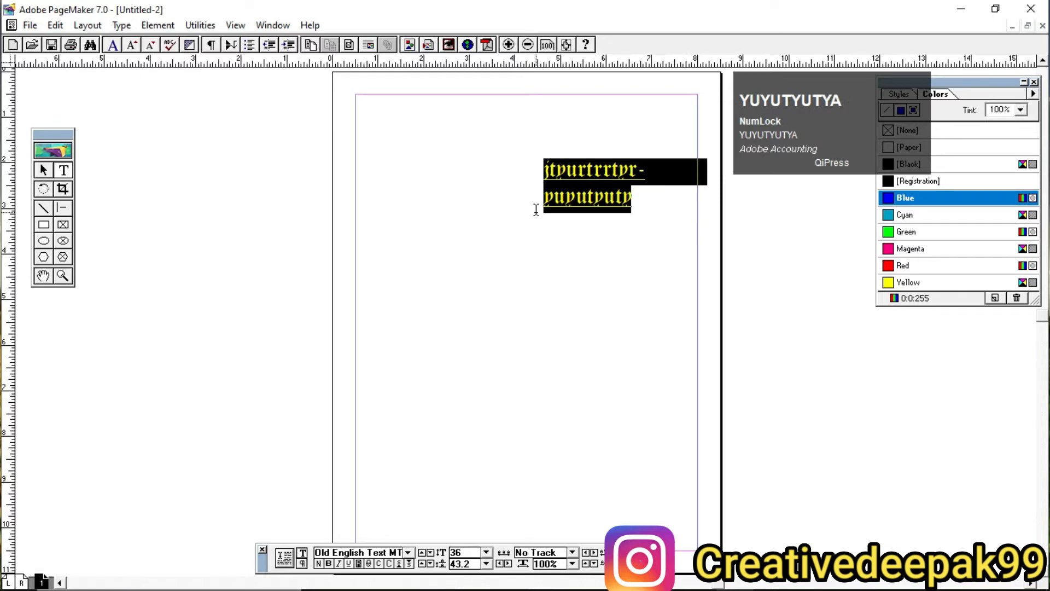
pyautogui.press('BackSpace')
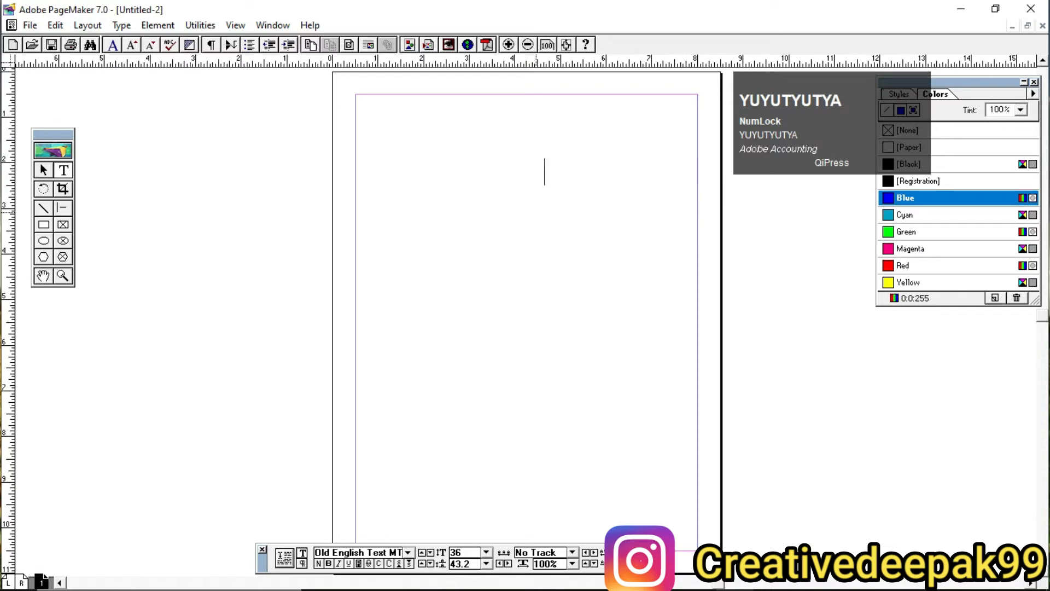
pyautogui.click(44, 171)
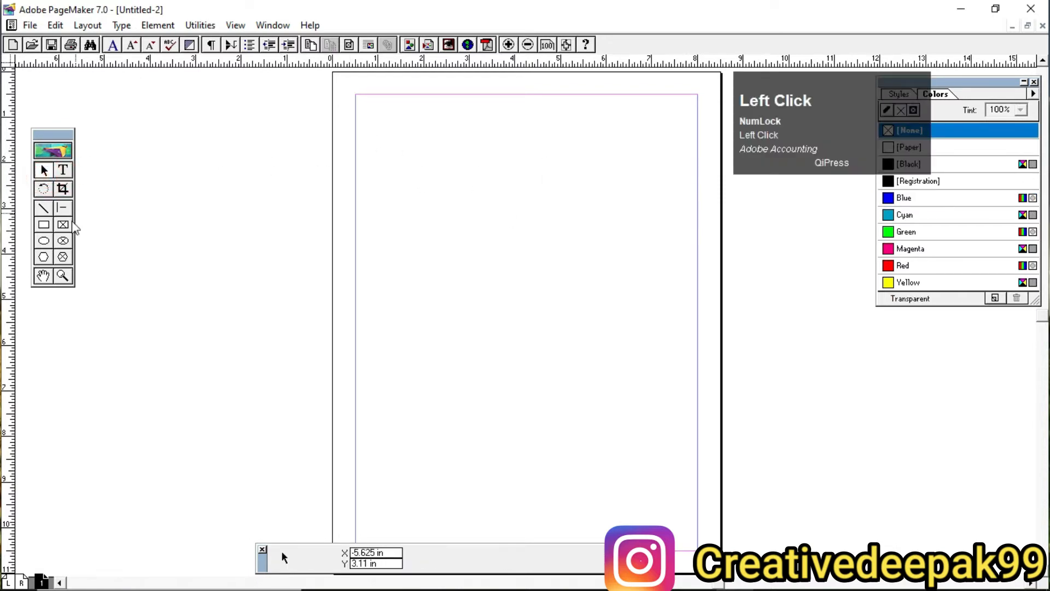
# Step: Draw a line about 7.4 inches long across the upper page and a short one about 0.3 inches long ending at the right margin
pyautogui.click(44, 211)
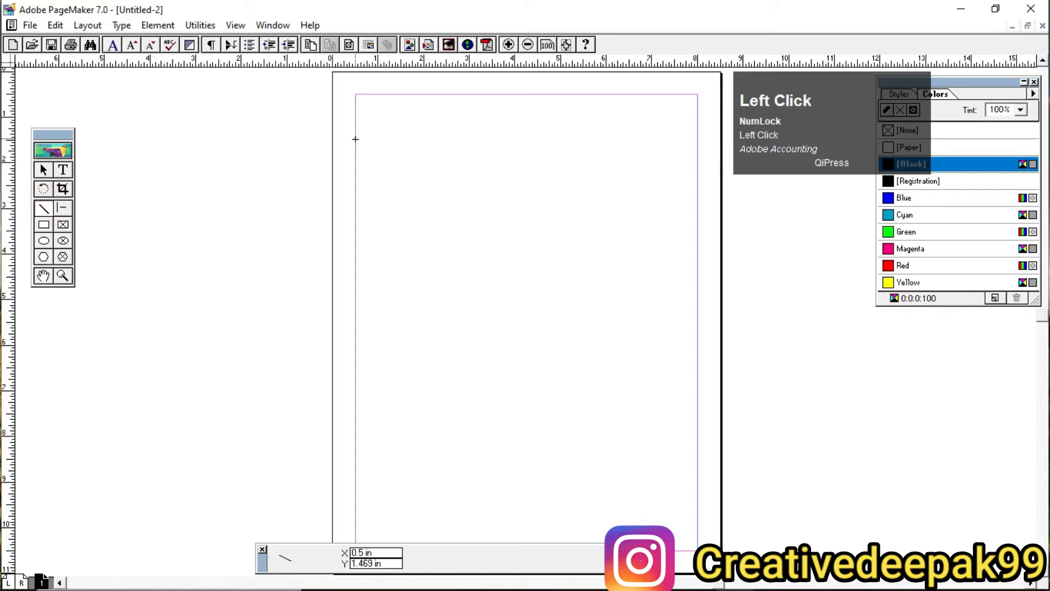
pyautogui.moveTo(354, 138)
pyautogui.mouseDown()
pyautogui.moveTo(648, 143)
pyautogui.moveTo(683, 124)
pyautogui.moveTo(691, 134)
pyautogui.mouseUp()
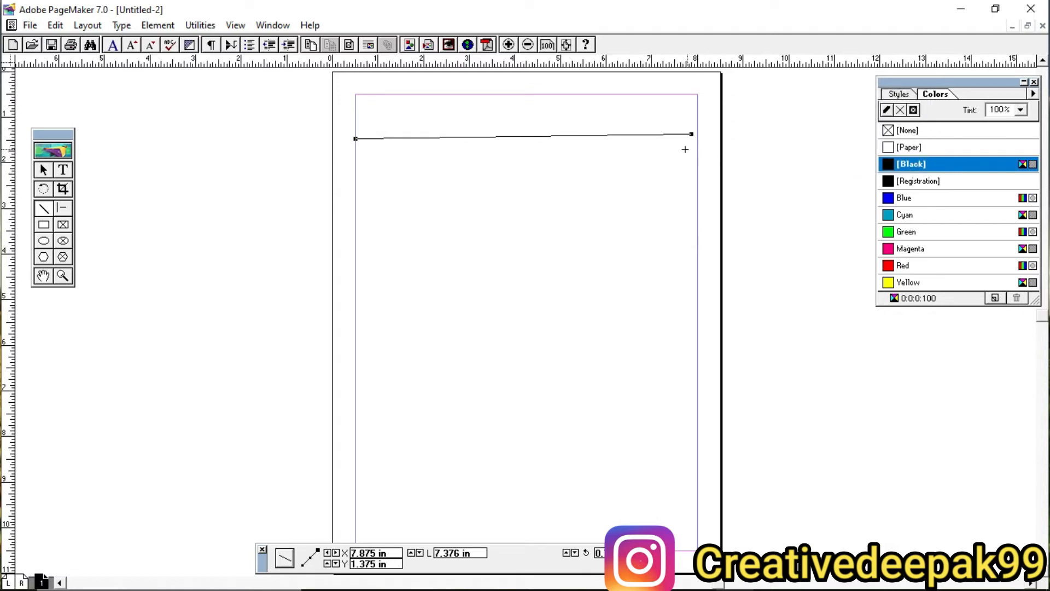
pyautogui.moveTo(683, 149); pyautogui.dragTo(698, 150)
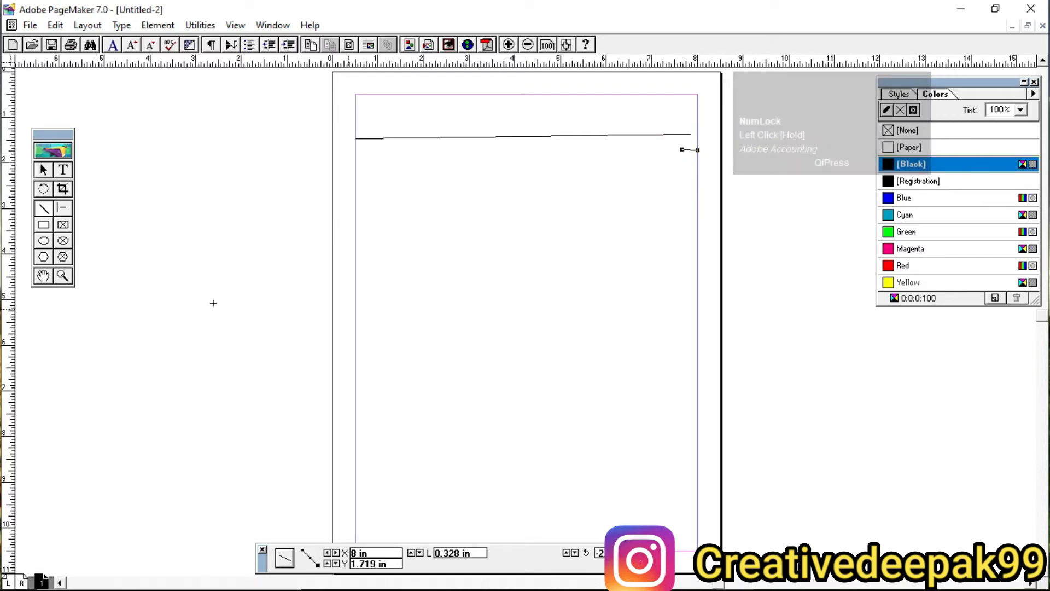
# Step: Delete both the long line and the short line from the page
pyautogui.click(43, 171)
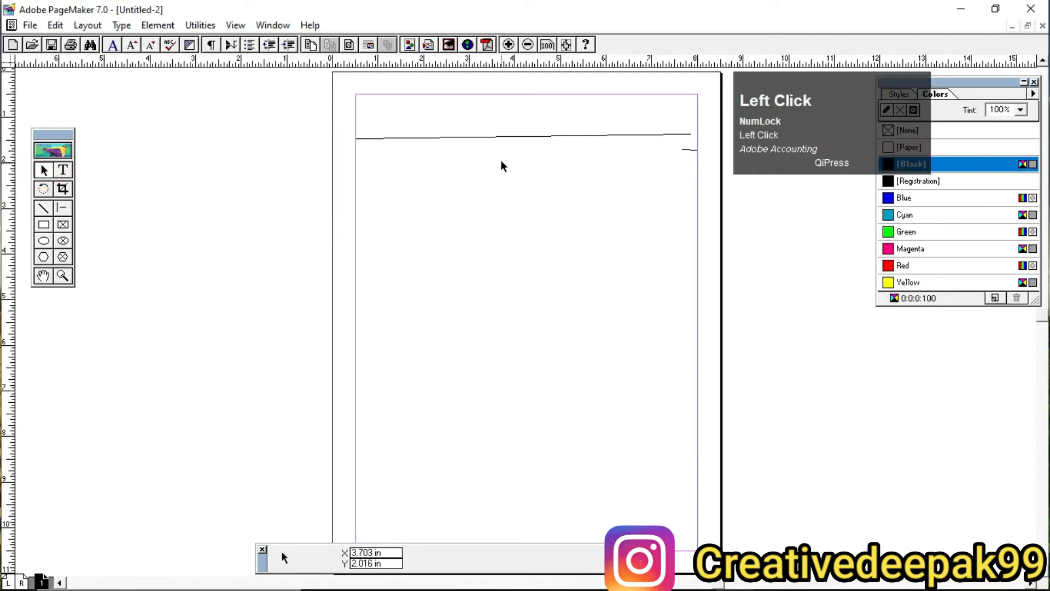
pyautogui.click(487, 137)
pyautogui.press('Delete')
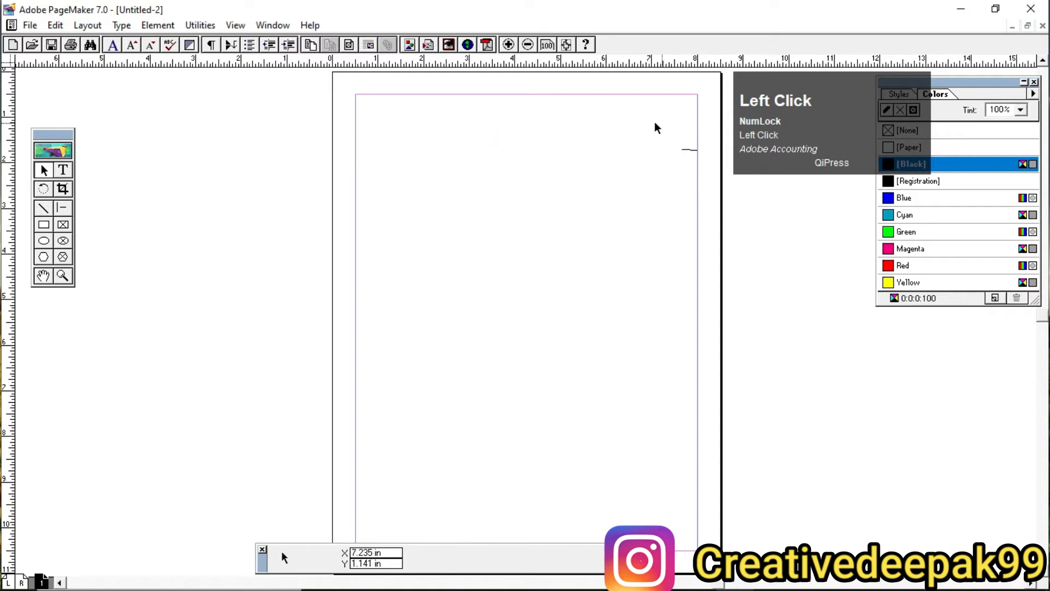
pyautogui.moveTo(653, 122); pyautogui.dragTo(733, 181)
pyautogui.press('Delete')
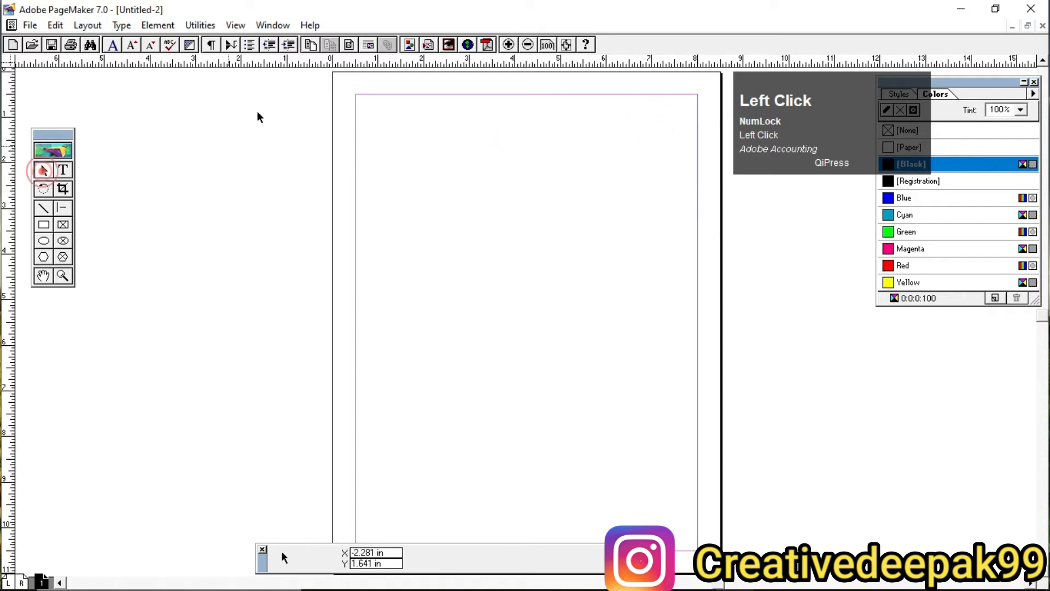
# Step: With nothing selected, set the default hyphenation to limit consecutive hyphens to 10
pyautogui.click(121, 26)
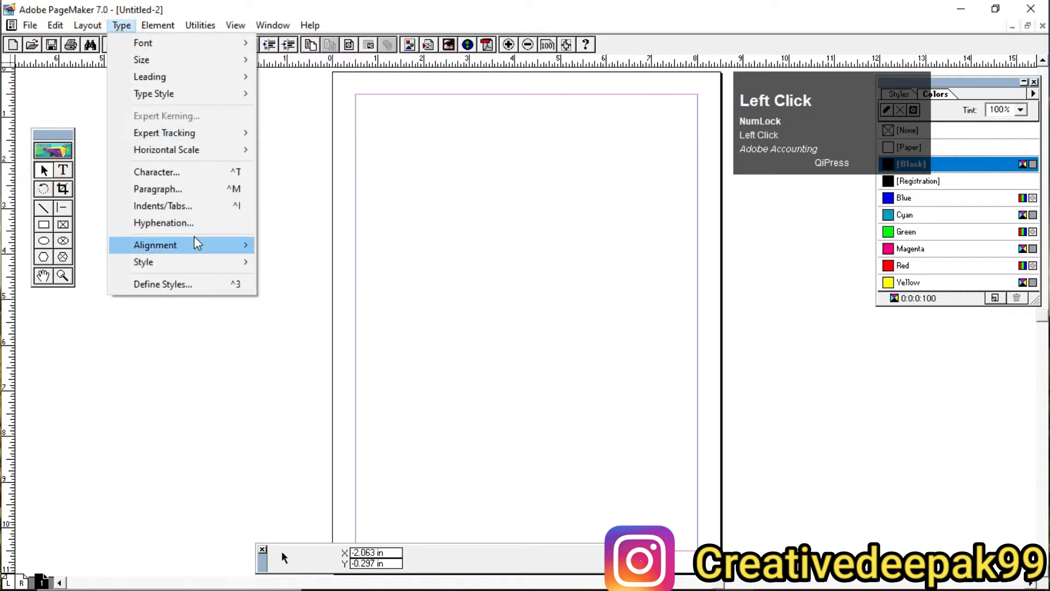
pyautogui.click(183, 224)
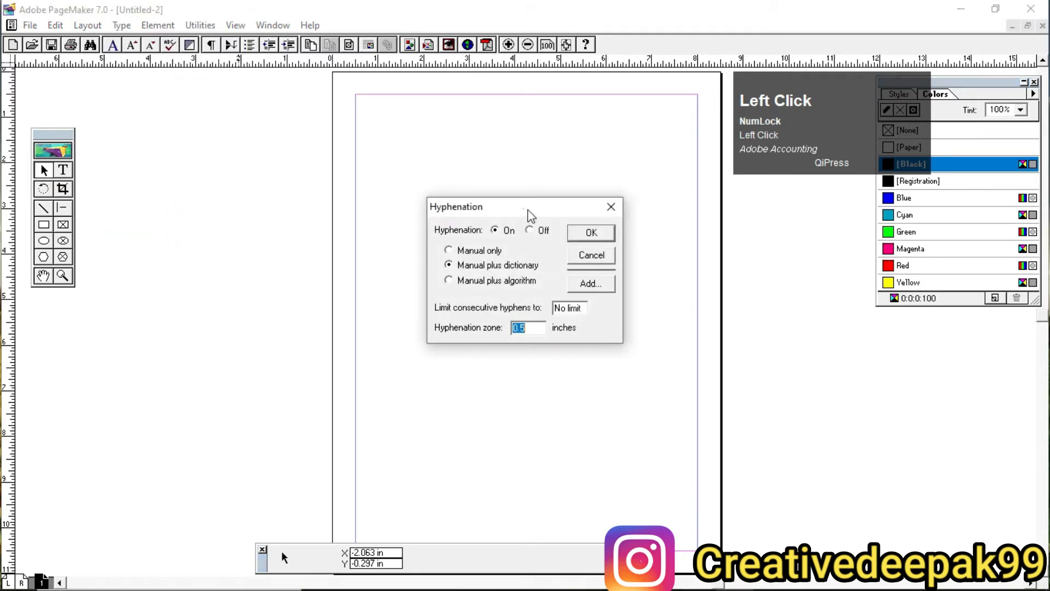
pyautogui.moveTo(528, 210); pyautogui.dragTo(551, 155)
pyautogui.hotkey('ctrl', '2')
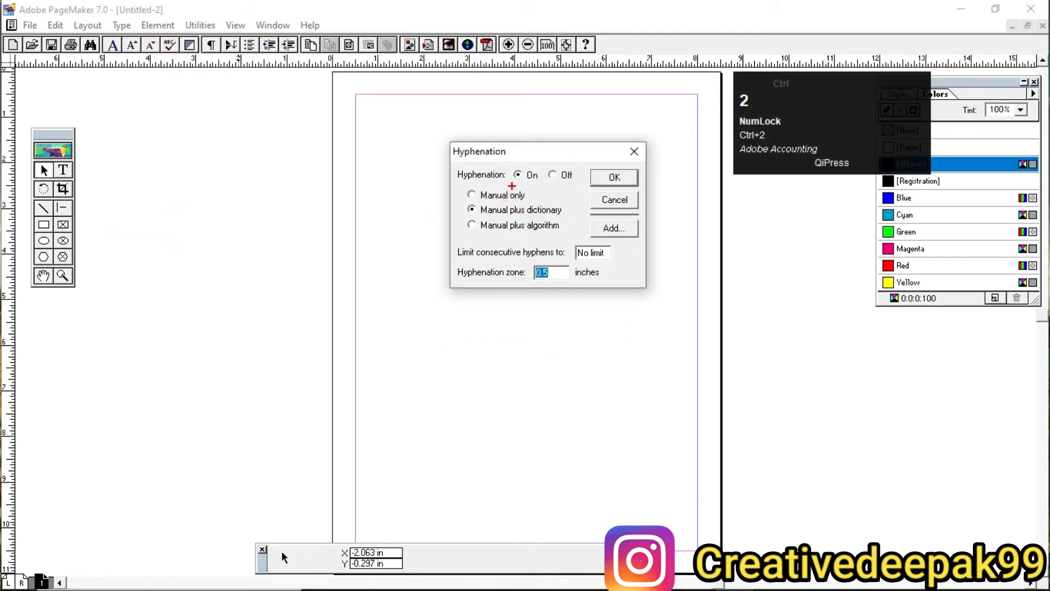
pyautogui.moveTo(445, 135)
pyautogui.mouseDown()
pyautogui.moveTo(596, 293)
pyautogui.moveTo(656, 296)
pyautogui.mouseUp()
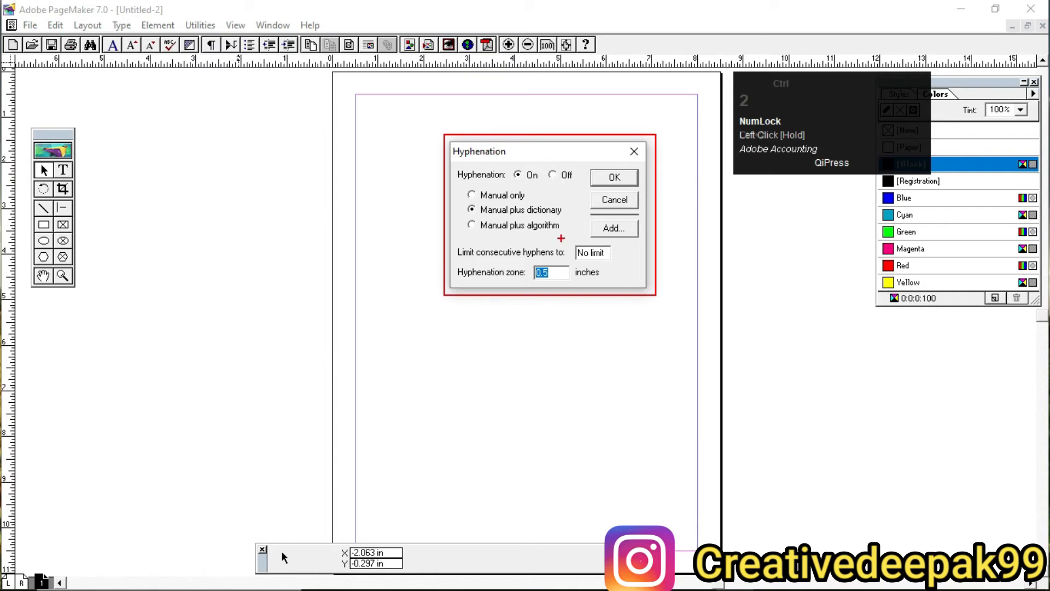
pyautogui.scroll(2, 520, 179)
pyautogui.moveTo(485, 142)
pyautogui.mouseDown()
pyautogui.moveTo(527, 171)
pyautogui.moveTo(553, 174)
pyautogui.mouseUp()
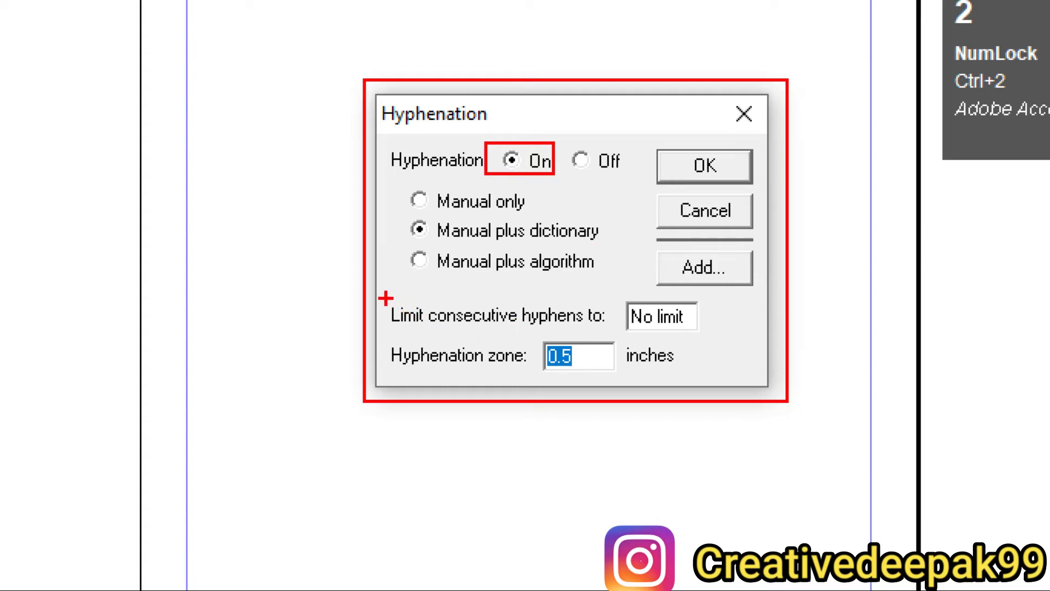
pyautogui.moveTo(384, 299)
pyautogui.mouseDown()
pyautogui.moveTo(503, 338)
pyautogui.moveTo(603, 336)
pyautogui.mouseUp()
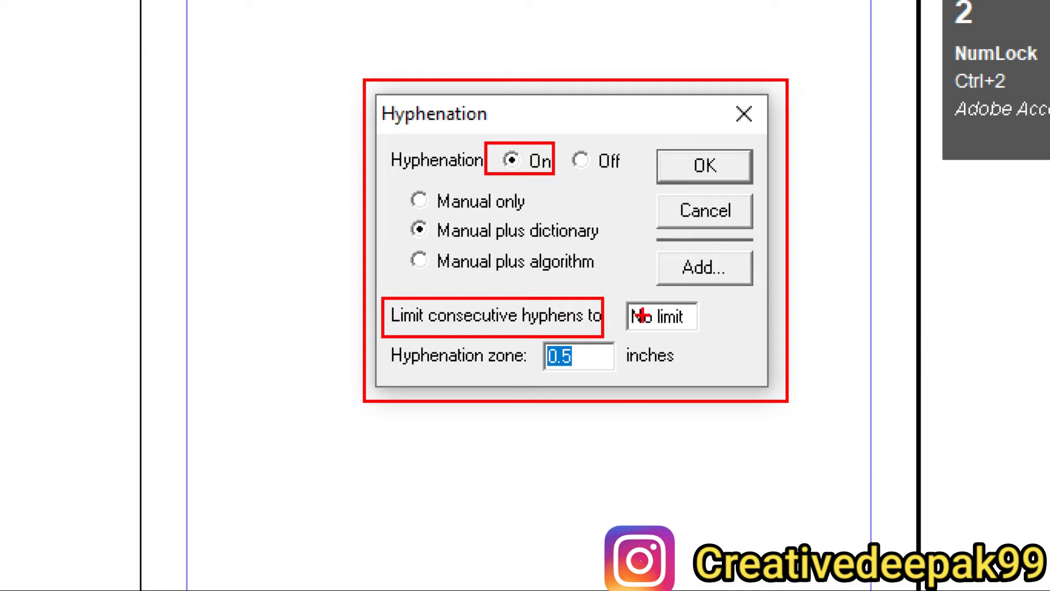
pyautogui.moveTo(687, 325); pyautogui.dragTo(613, 323)
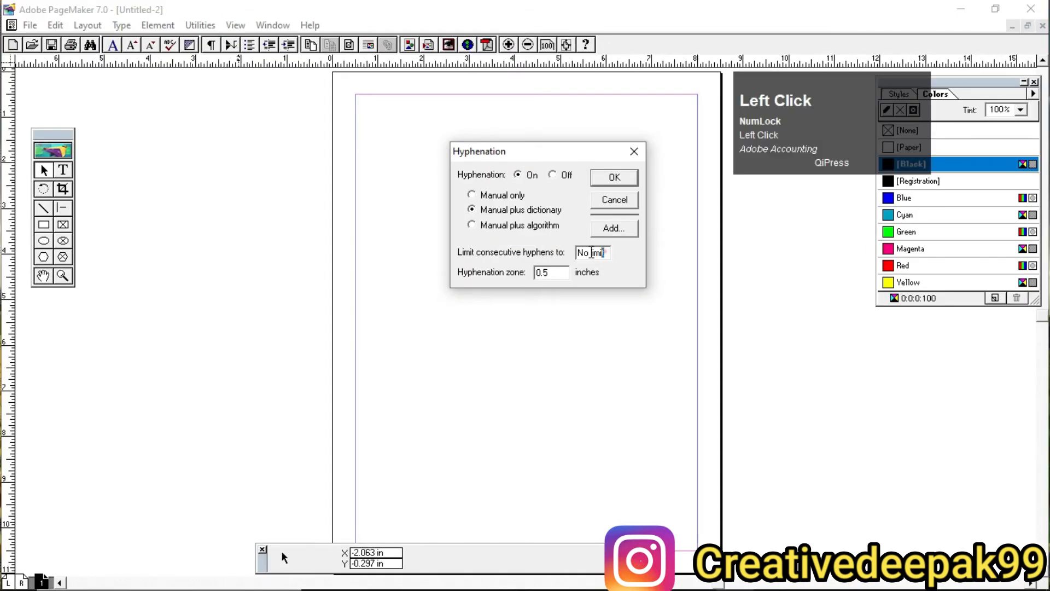
pyautogui.write('10')
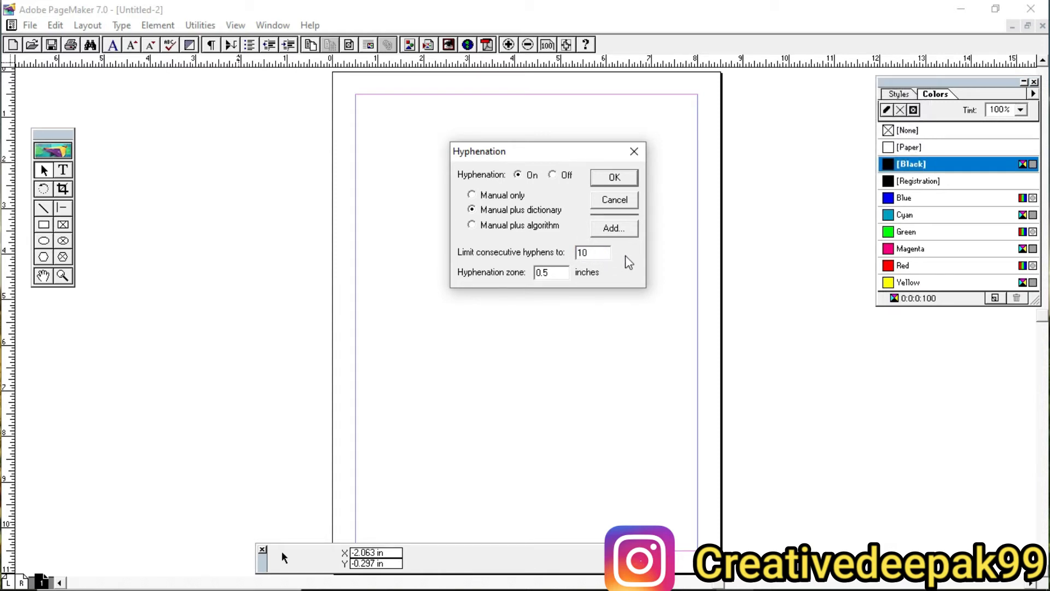
pyautogui.click(614, 178)
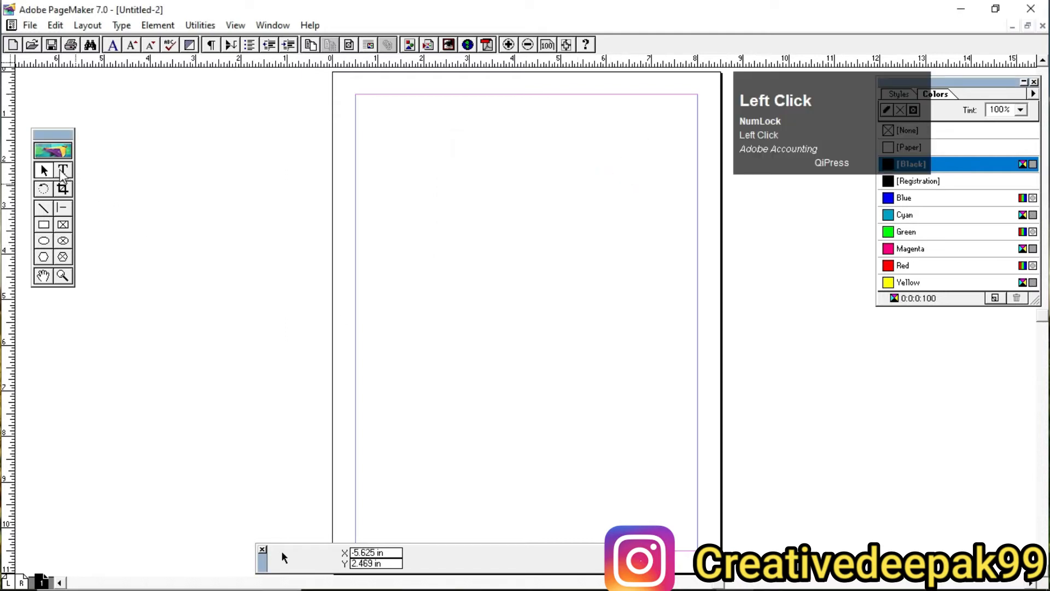
# Step: Create a text block between the margins near the page's upper edge containing "ghgffhfhfhdfg ram is good boy communication", and select the word "communication"
pyautogui.click(64, 170)
pyautogui.moveTo(358, 145); pyautogui.dragTo(699, 186)
pyautogui.write('ghgffhfh')
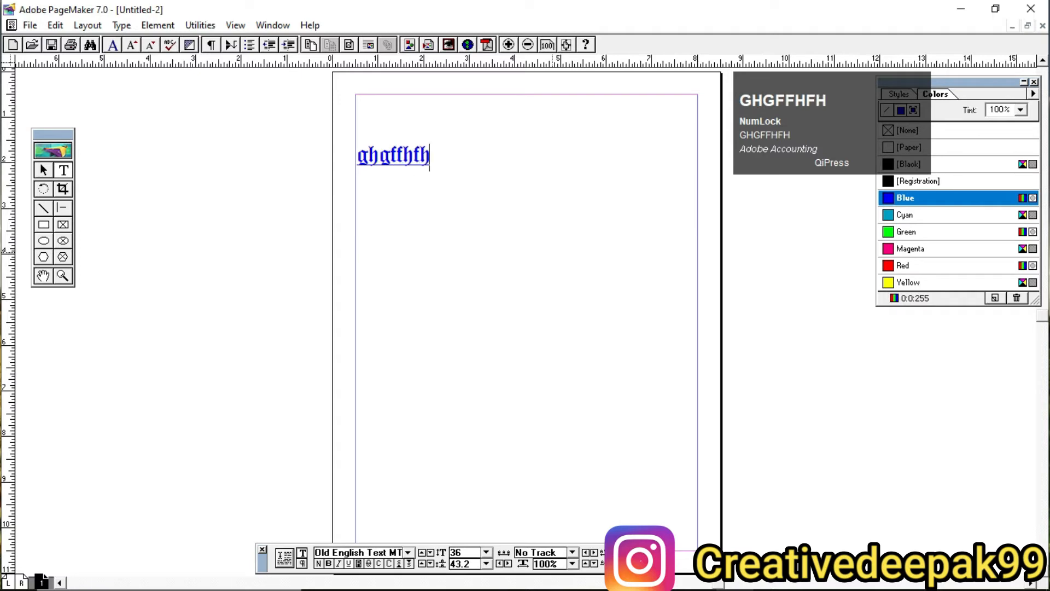
pyautogui.write('fhdfg ')
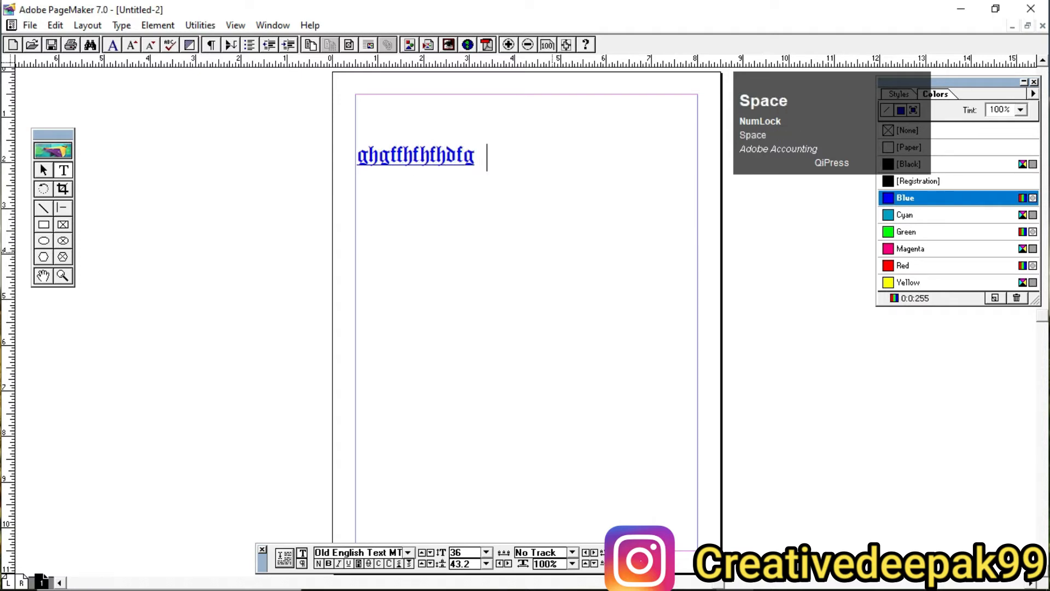
pyautogui.write('ram is g')
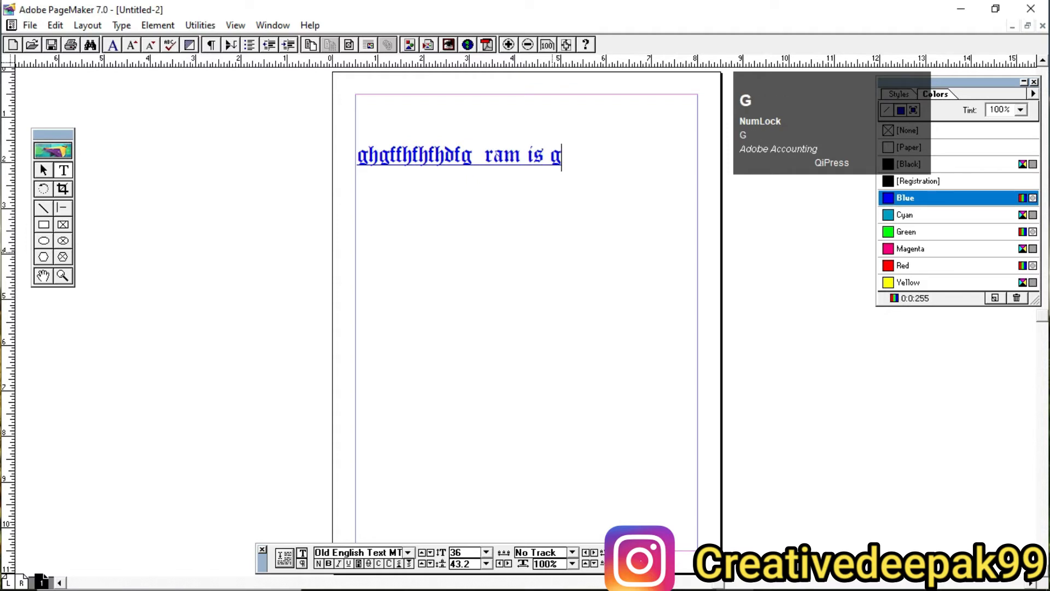
pyautogui.write('ood boy')
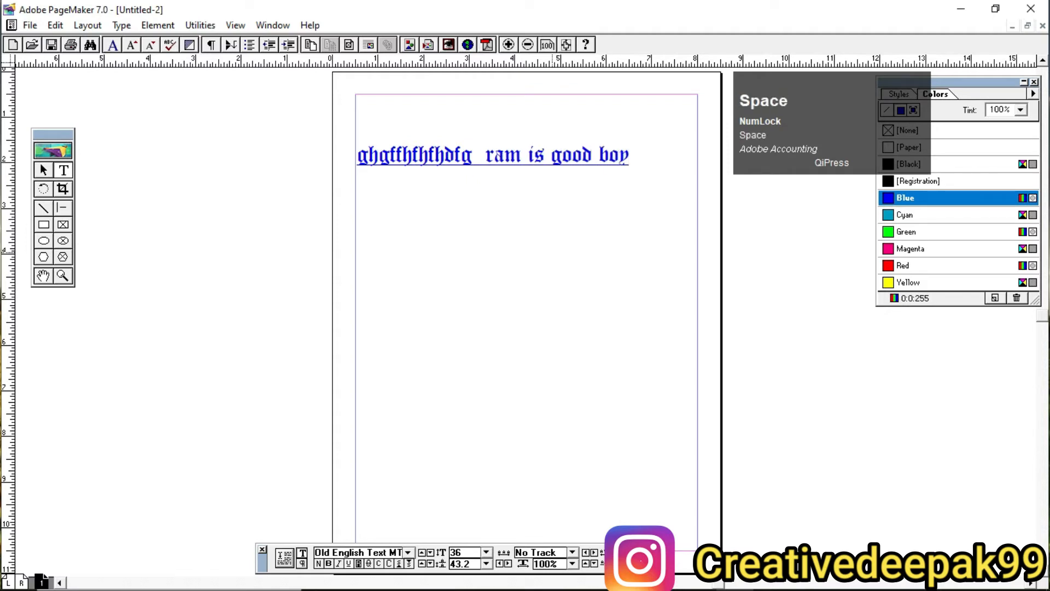
pyautogui.write(' com')
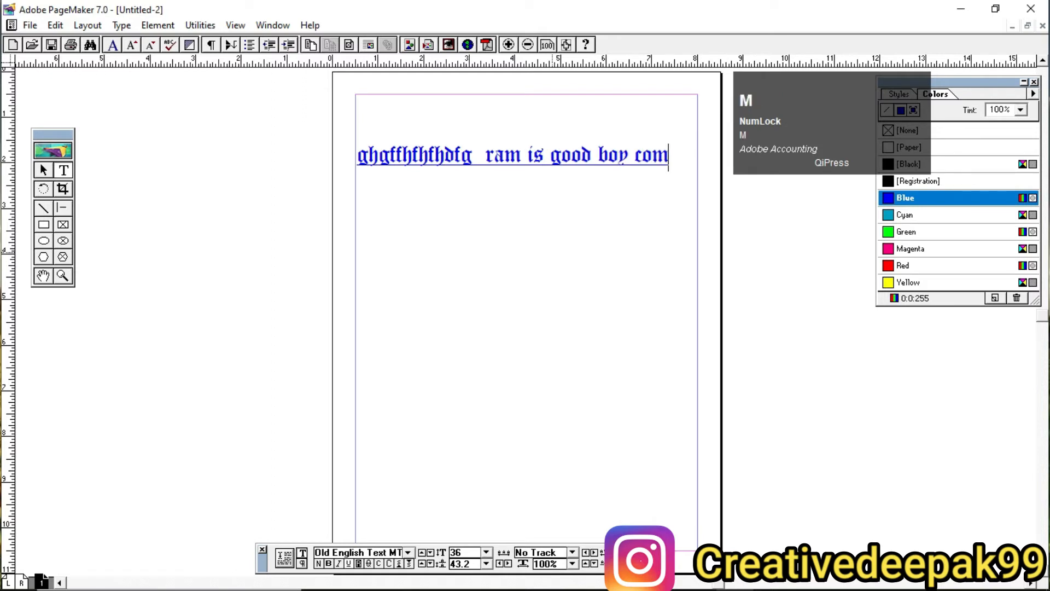
pyautogui.write('muni')
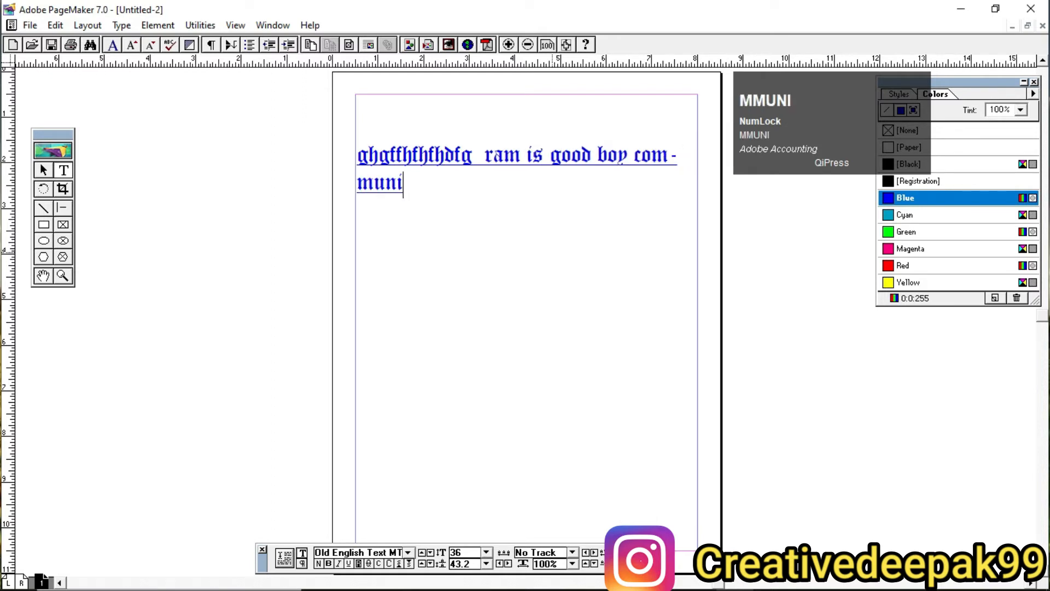
pyautogui.write('cat')
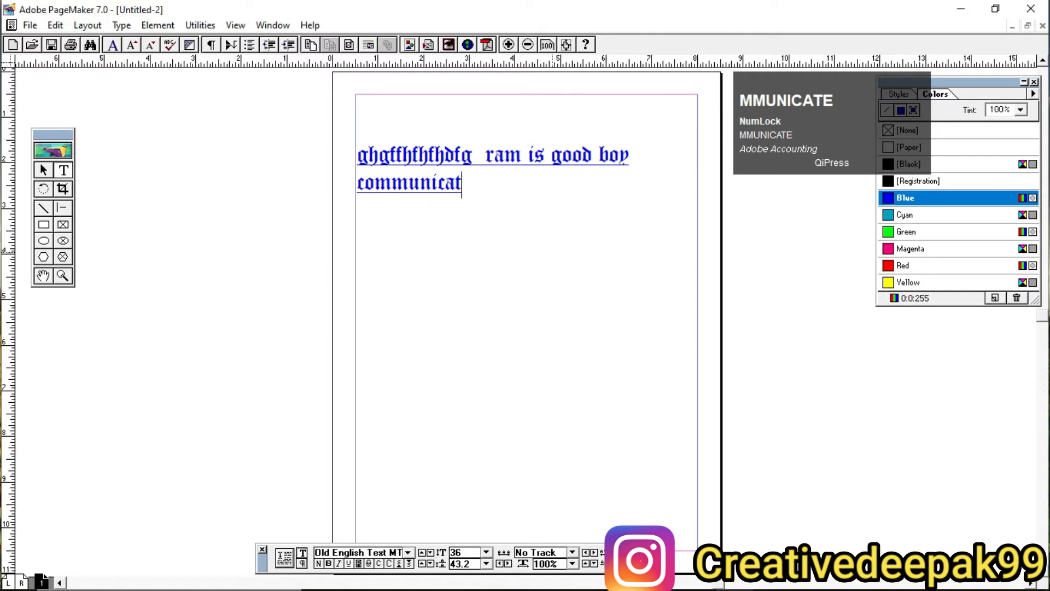
pyautogui.write('eion')
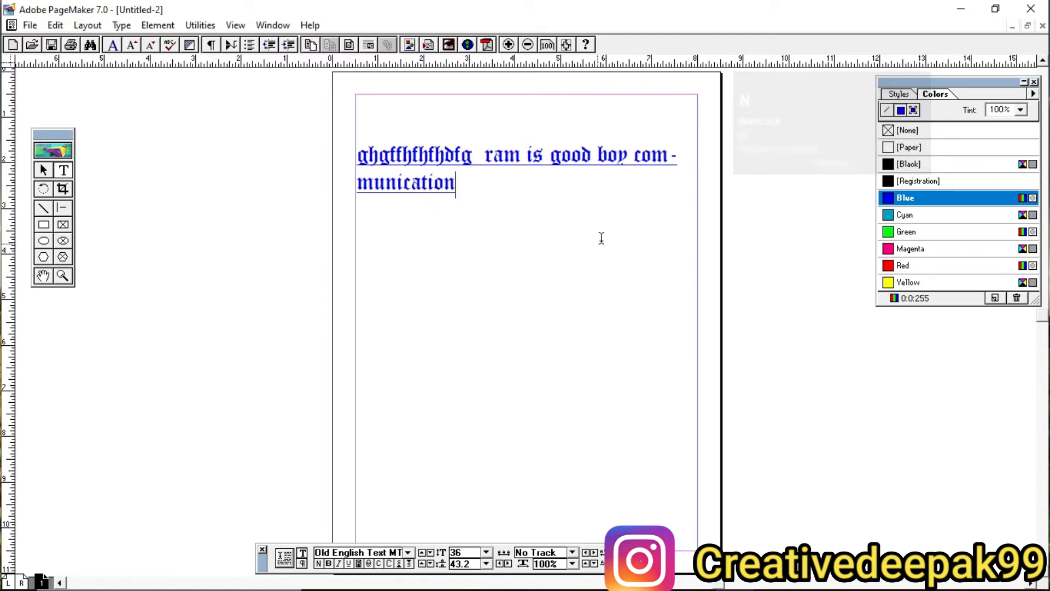
pyautogui.moveTo(629, 164); pyautogui.dragTo(864, 267)
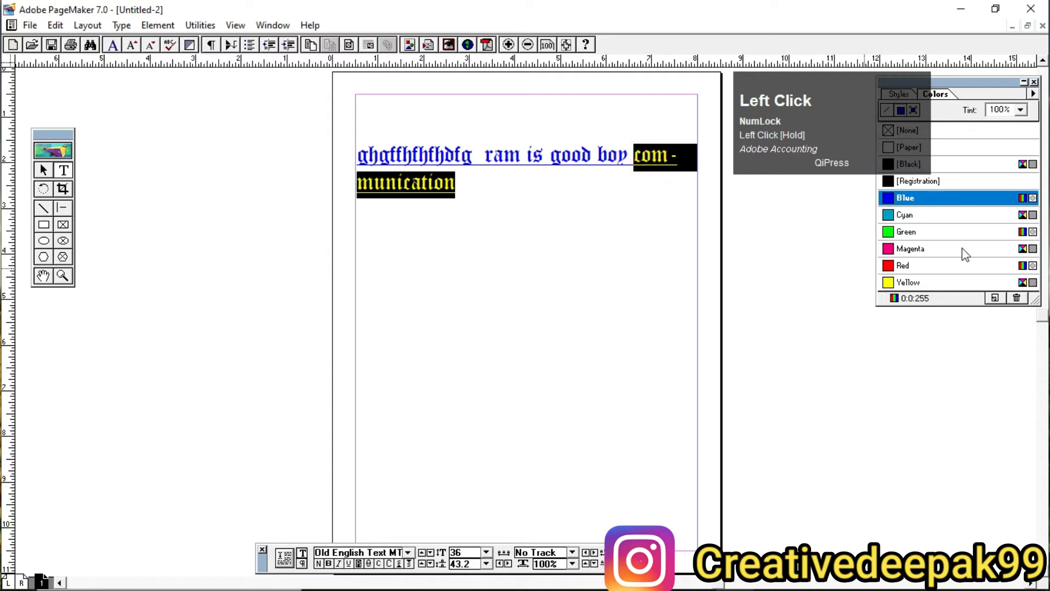
# Step: Color the selected word "communication" red
pyautogui.click(934, 266)
pyautogui.click(662, 163)
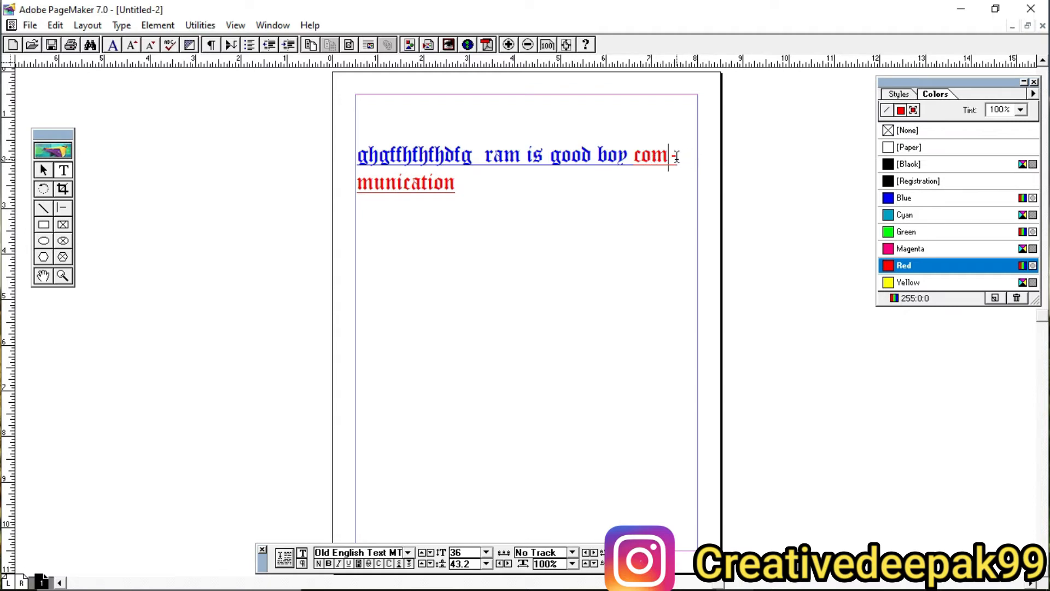
pyautogui.hotkey('ctrl', '2')
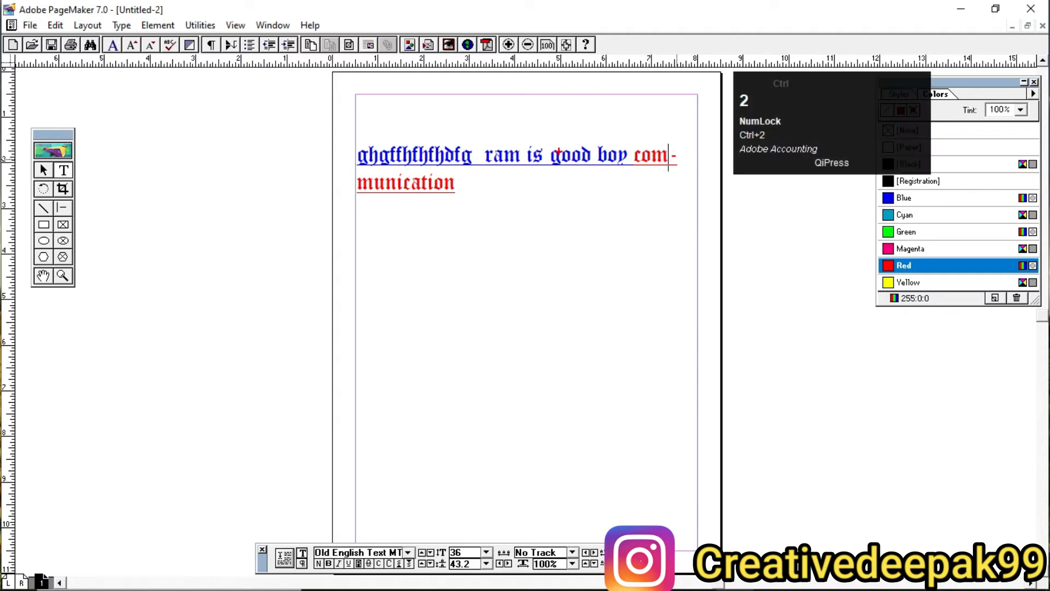
pyautogui.moveTo(332, 133); pyautogui.dragTo(710, 223)
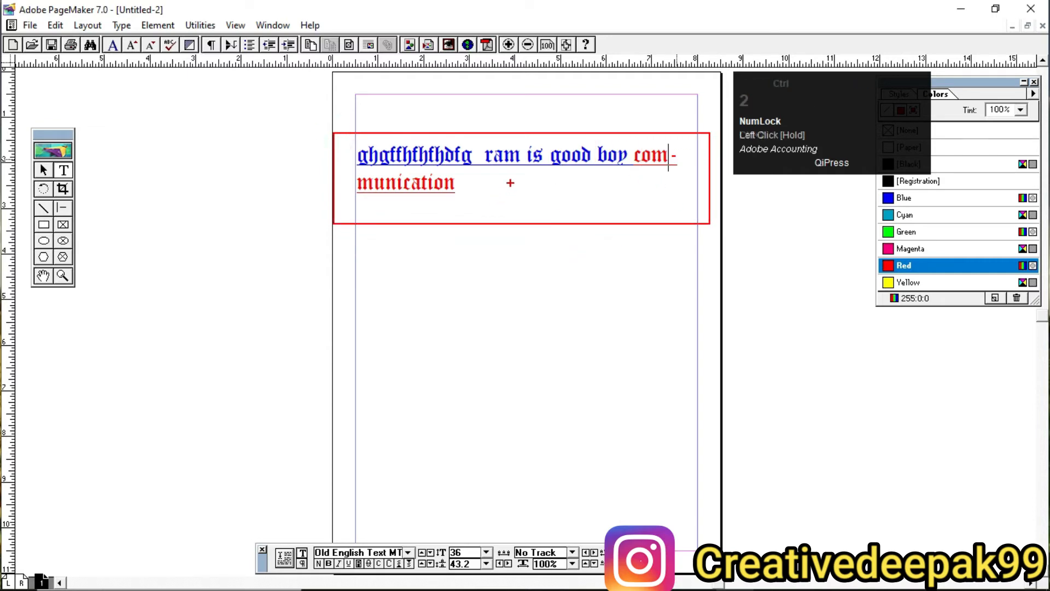
pyautogui.scroll(1, 511, 183)
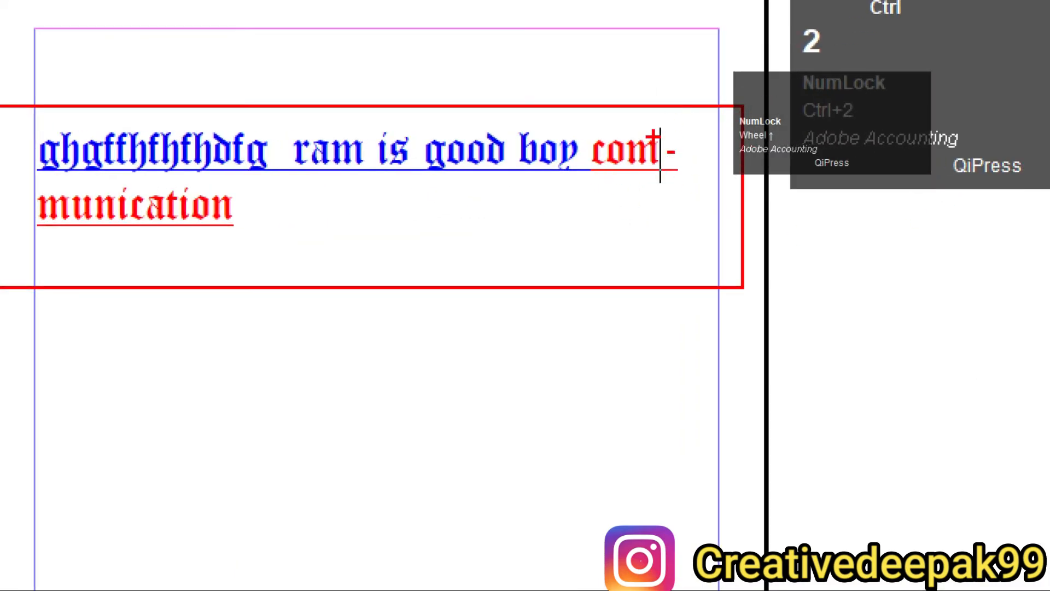
pyautogui.press('b')
pyautogui.moveTo(587, 124)
pyautogui.mouseDown()
pyautogui.moveTo(692, 203)
pyautogui.moveTo(645, 181)
pyautogui.moveTo(708, 179)
pyautogui.mouseUp()
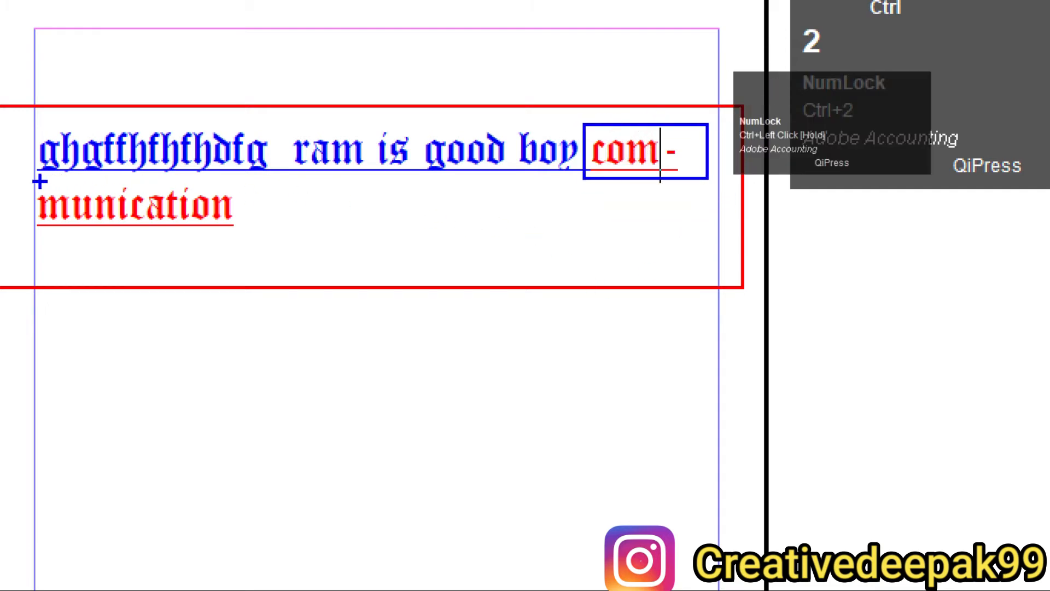
pyautogui.moveTo(22, 180)
pyautogui.mouseDown()
pyautogui.moveTo(64, 206)
pyautogui.moveTo(264, 236)
pyautogui.mouseUp()
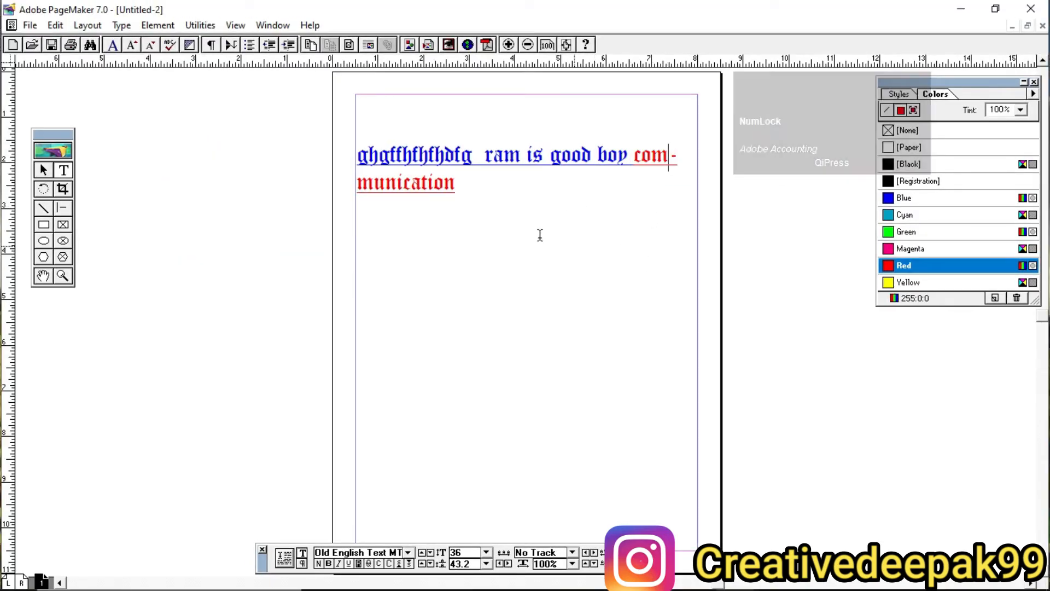
pyautogui.click(457, 186)
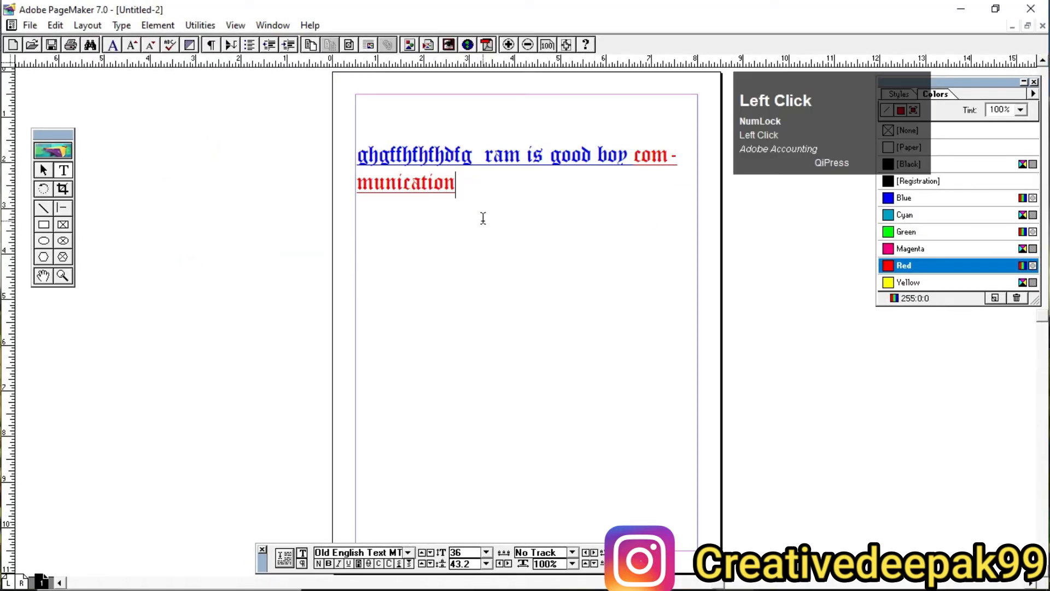
# Step: Delete the text block ending in "communication" from the page
pyautogui.click(44, 170)
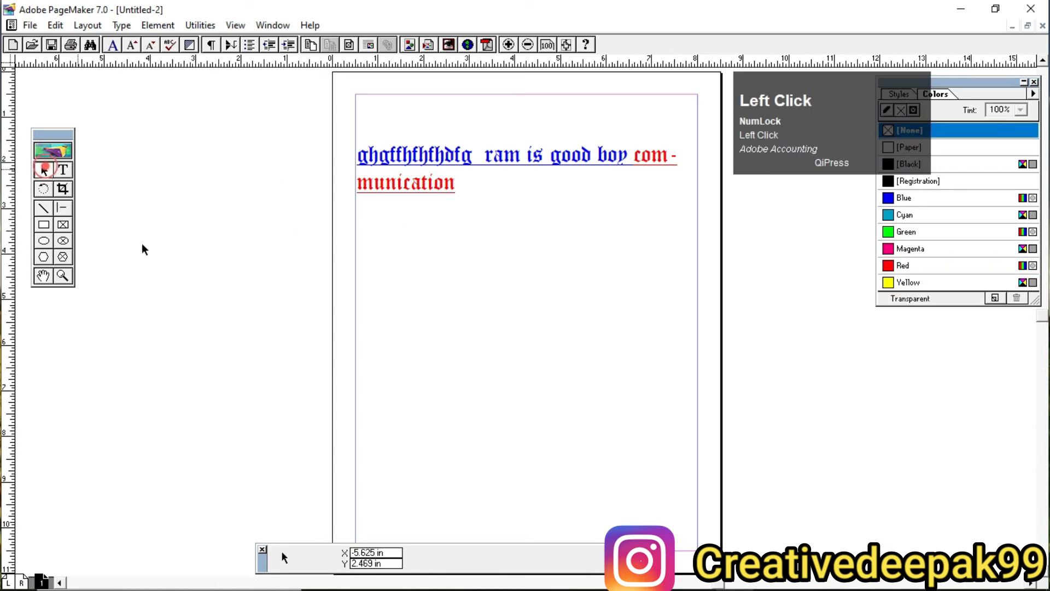
pyautogui.click(121, 26)
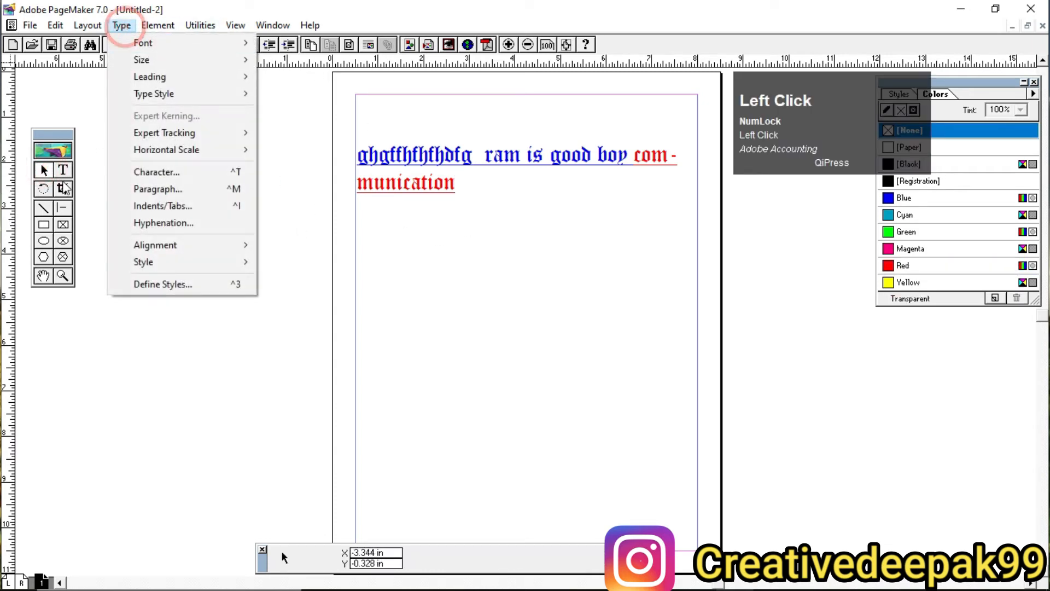
pyautogui.click(535, 258)
pyautogui.click(429, 180)
pyautogui.press('Delete')
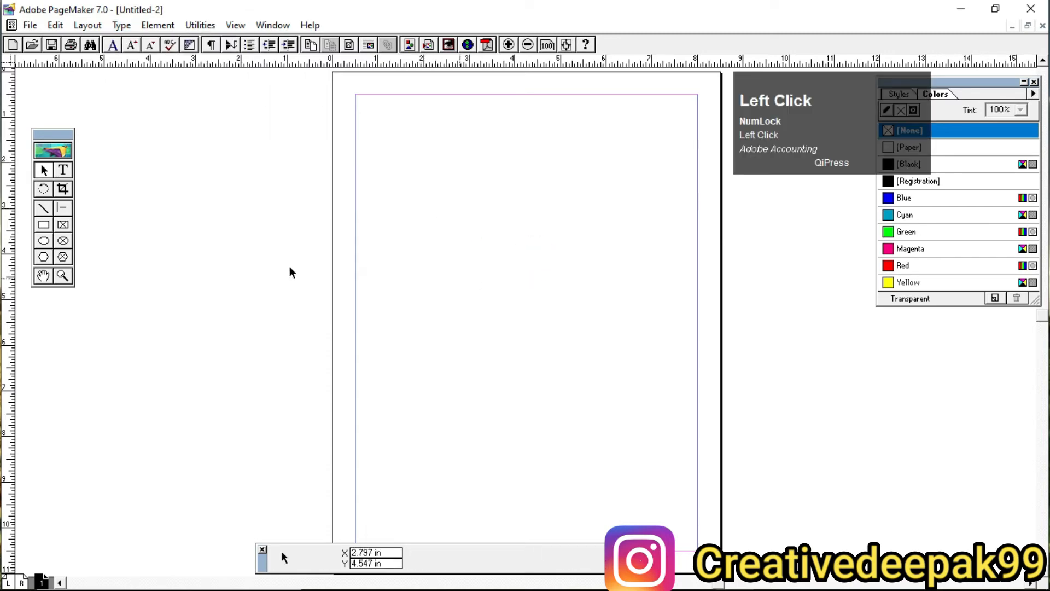
# Step: Create a text block about 7.5 inches wide between the margins near the page's upper edge containing "Certificate"
pyautogui.click(63, 170)
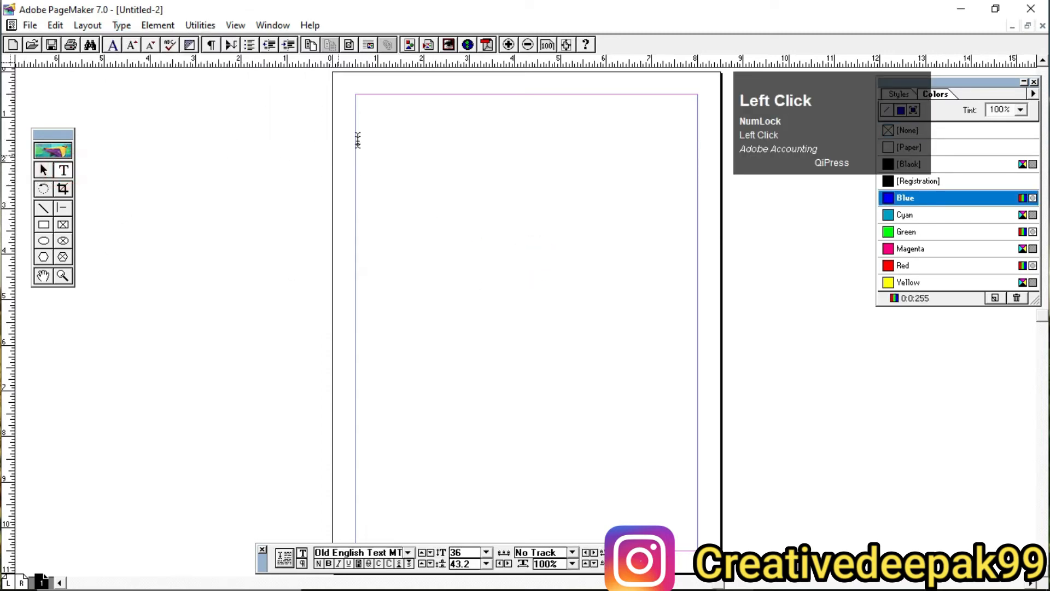
pyautogui.moveTo(355, 127); pyautogui.dragTo(698, 173)
pyautogui.write('Ce')
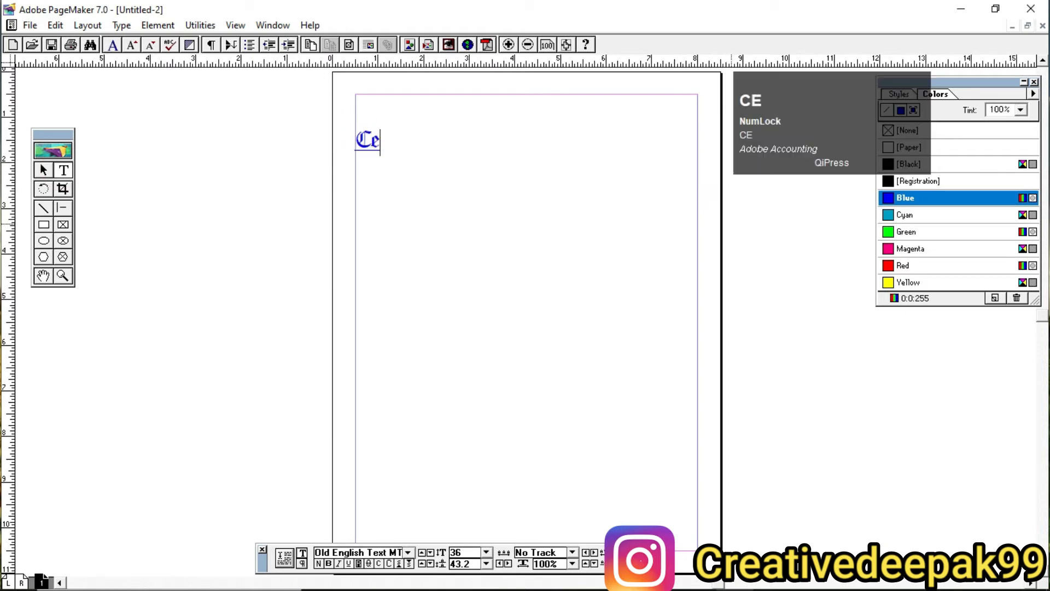
pyautogui.write('rtificate')
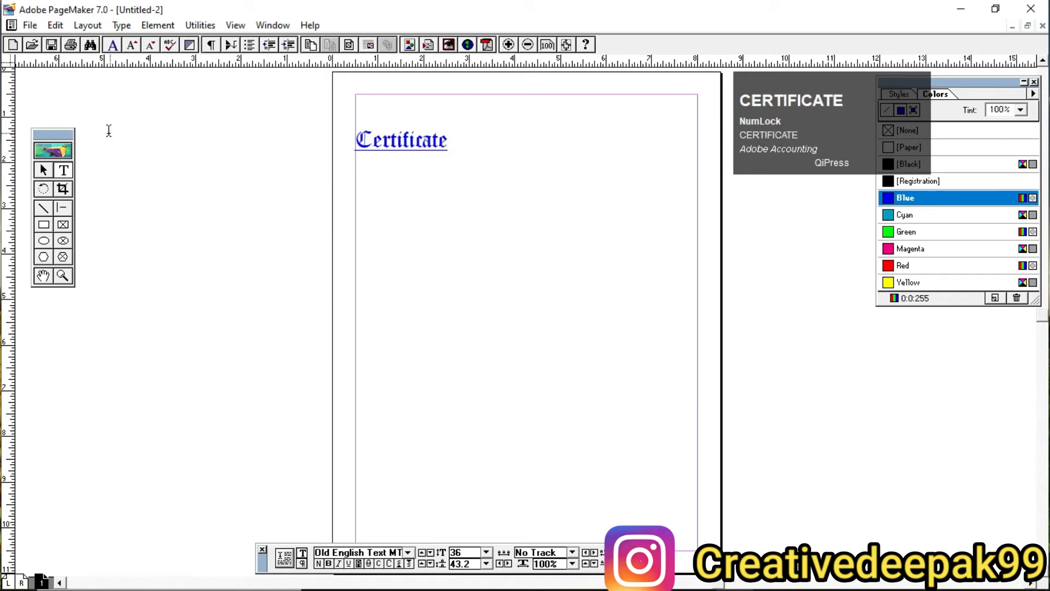
pyautogui.click(43, 170)
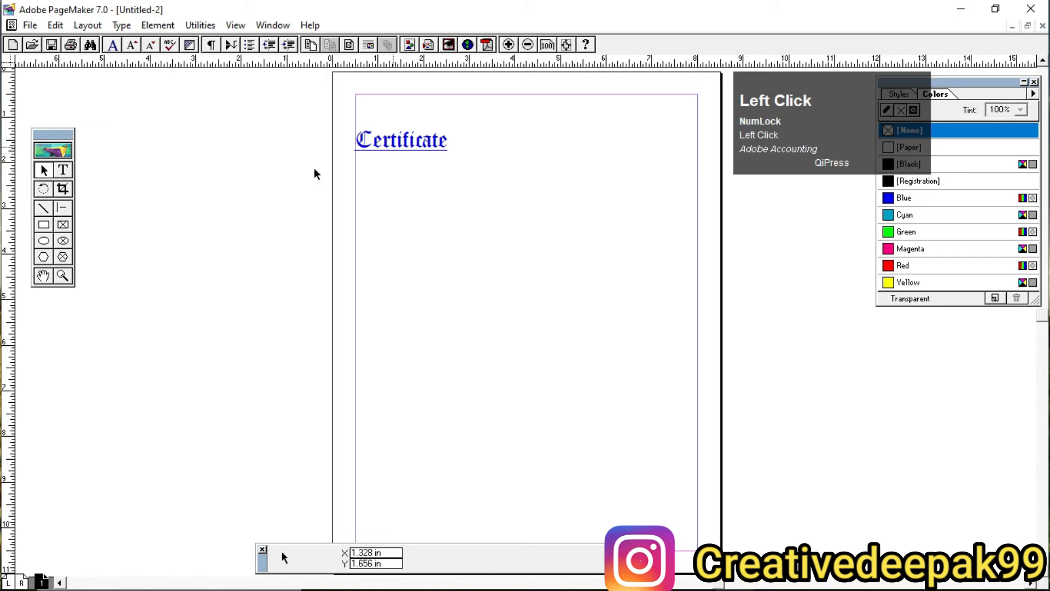
# Step: Select the word "Certificate" and center it between the margins
pyautogui.click(63, 170)
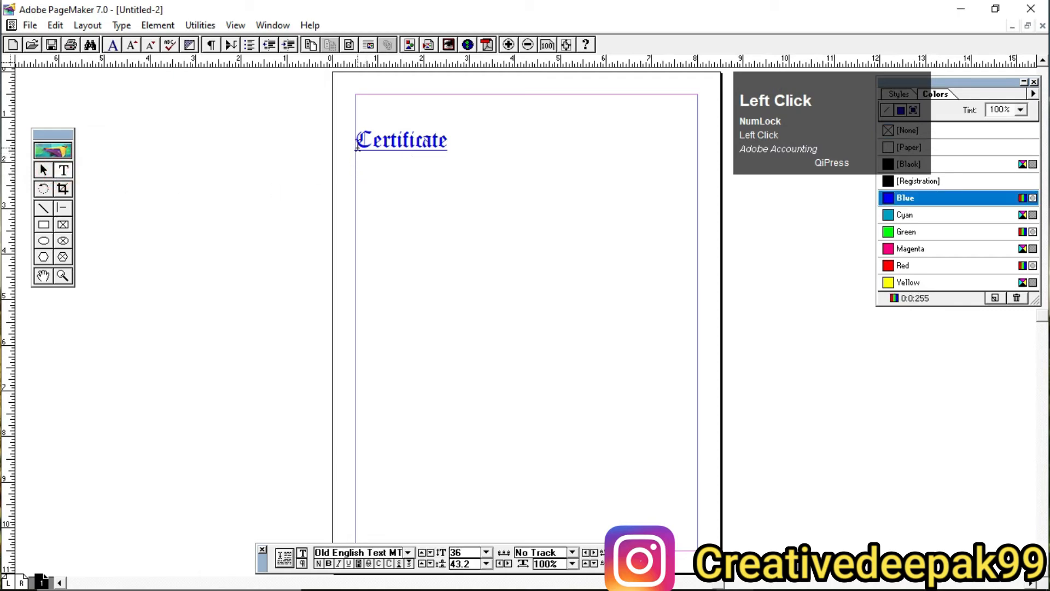
pyautogui.moveTo(357, 145); pyautogui.dragTo(477, 320)
pyautogui.click(122, 25)
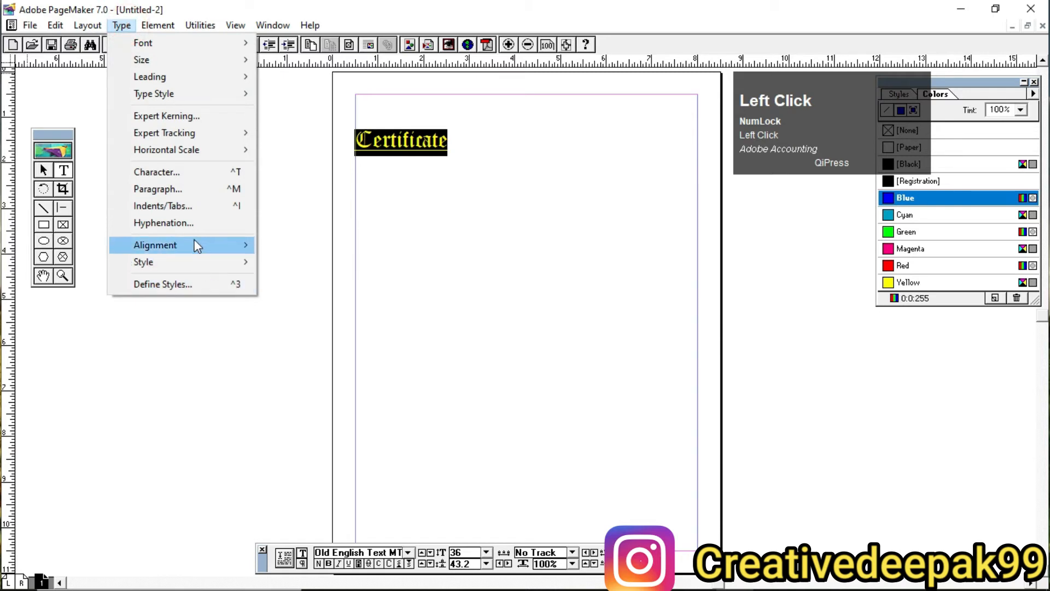
pyautogui.moveTo(200, 246)
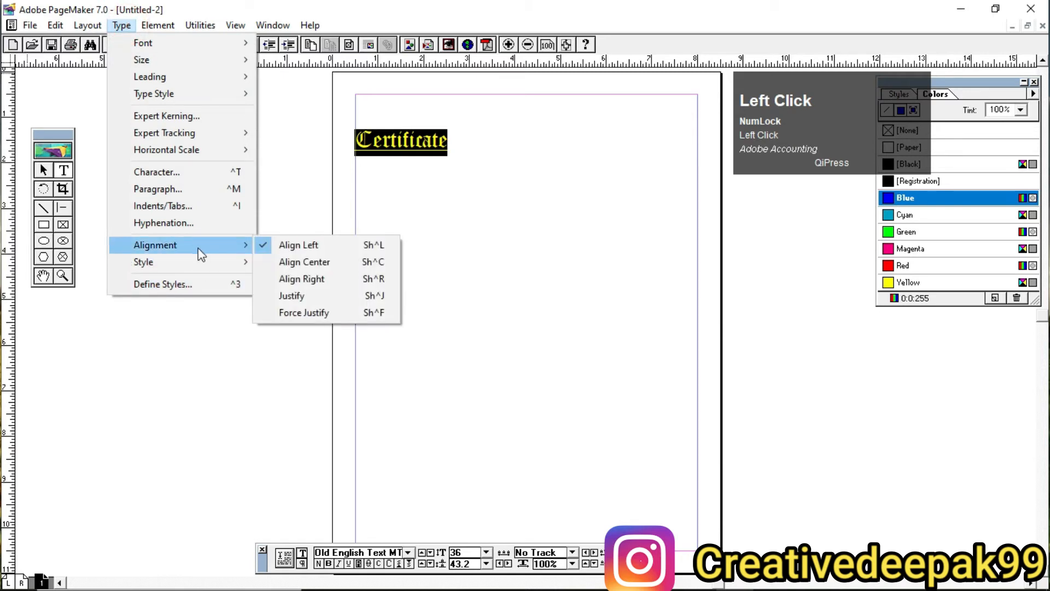
pyautogui.click(320, 264)
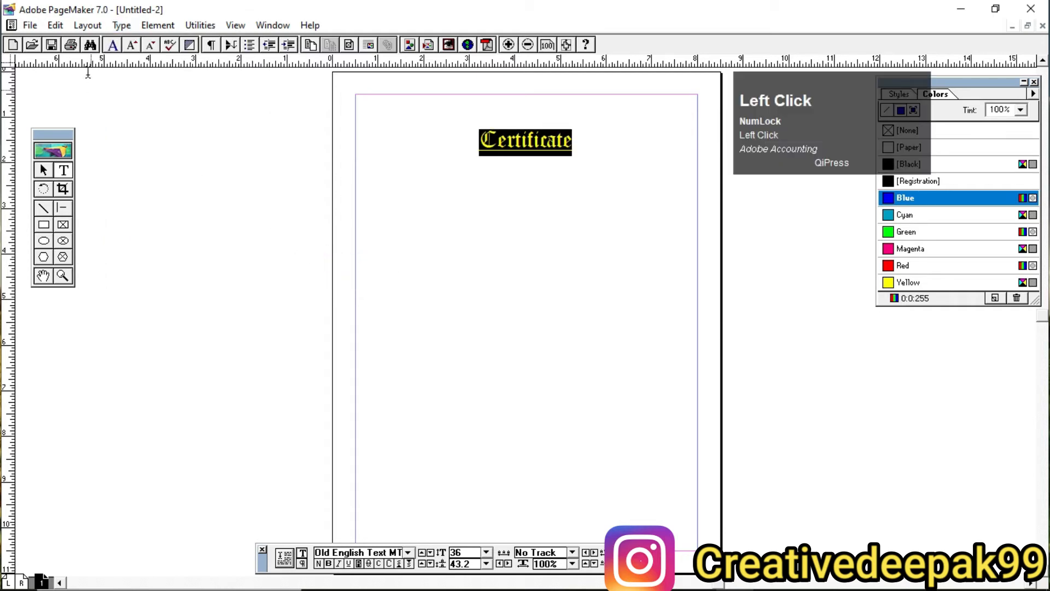
# Step: Align "Certificate" to the right margin and return it to left alignment
pyautogui.click(121, 26)
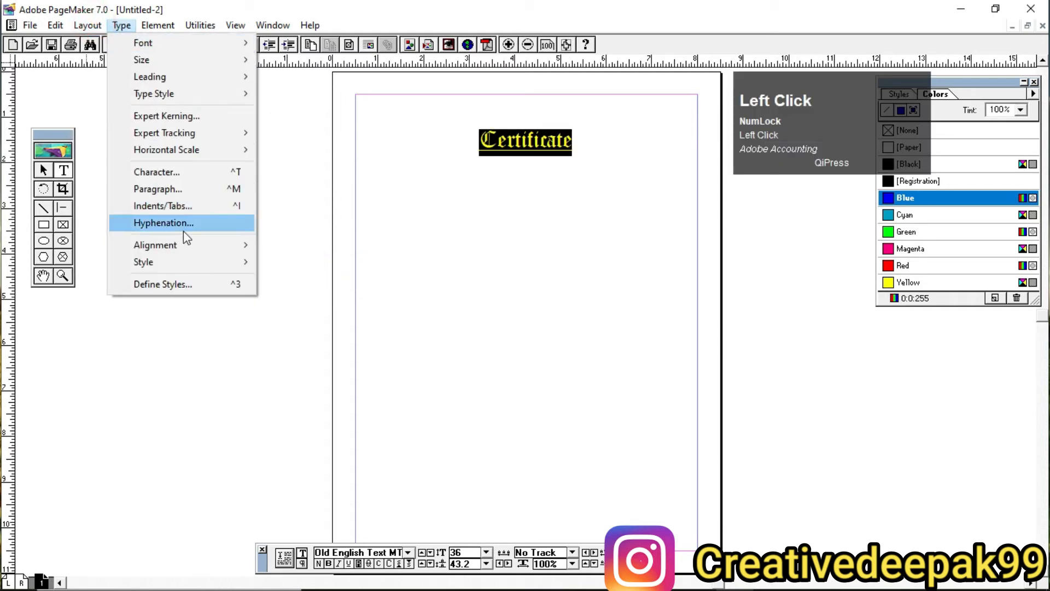
pyautogui.moveTo(219, 245)
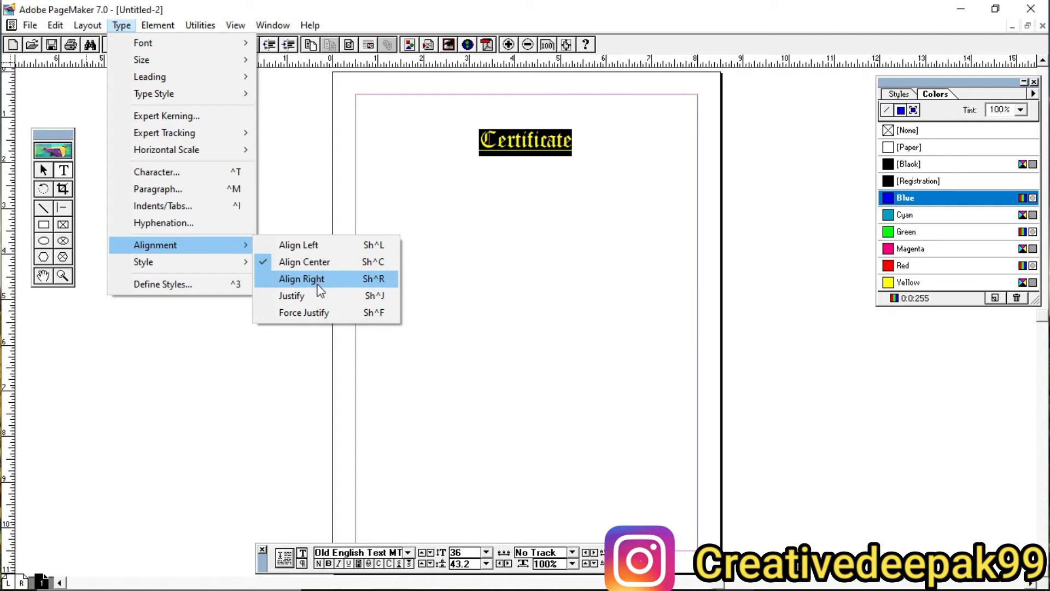
pyautogui.click(316, 281)
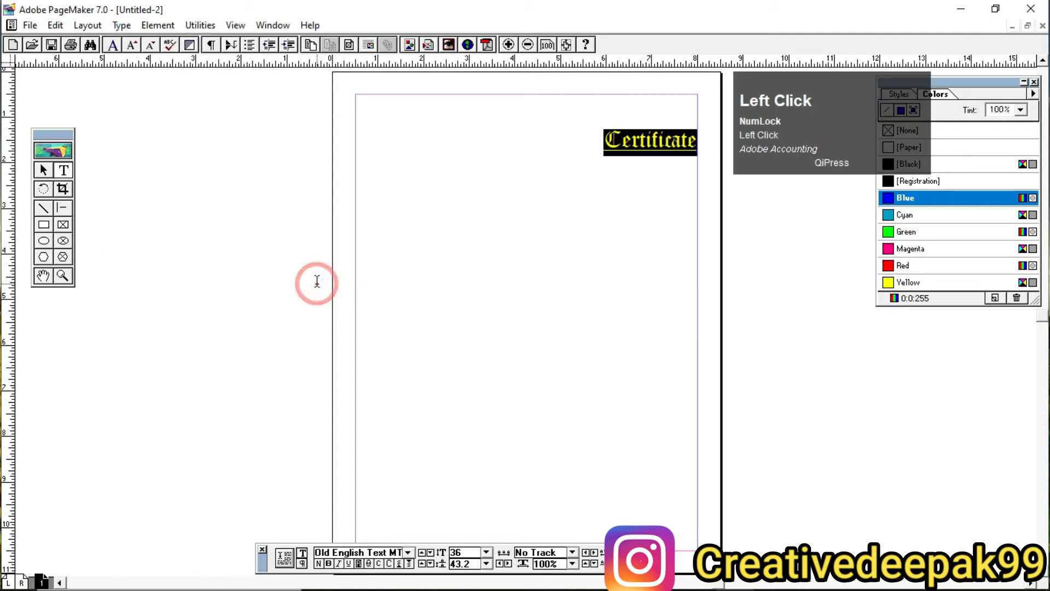
pyautogui.click(121, 25)
pyautogui.moveTo(181, 245)
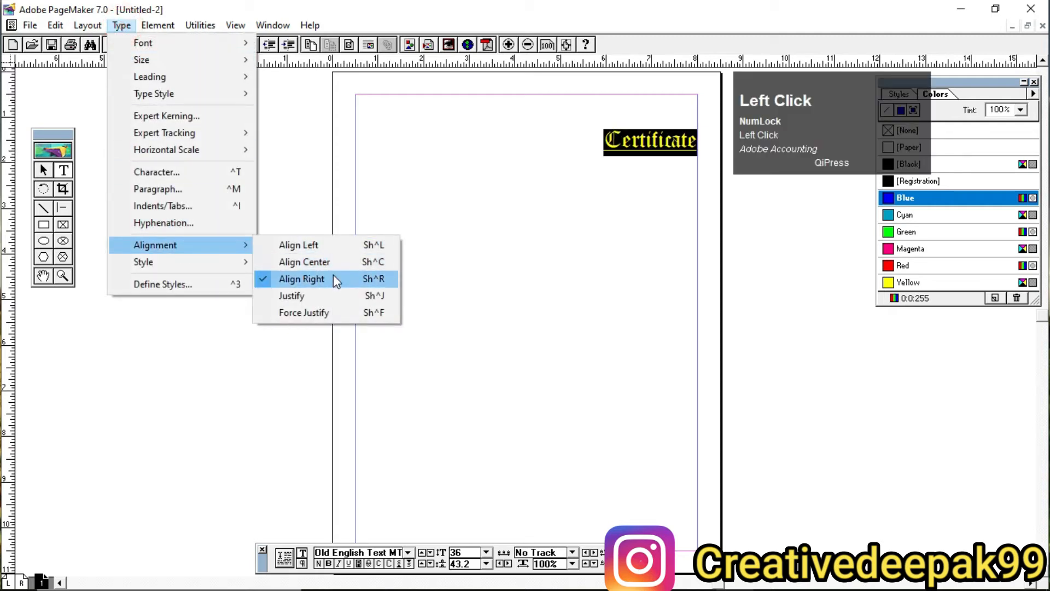
pyautogui.click(307, 246)
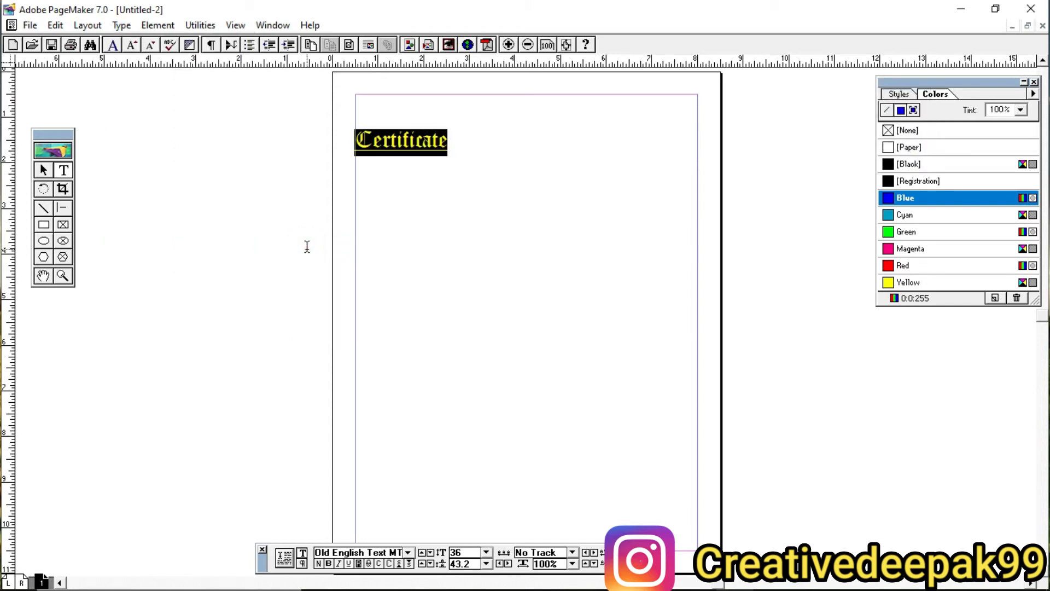
pyautogui.click(43, 171)
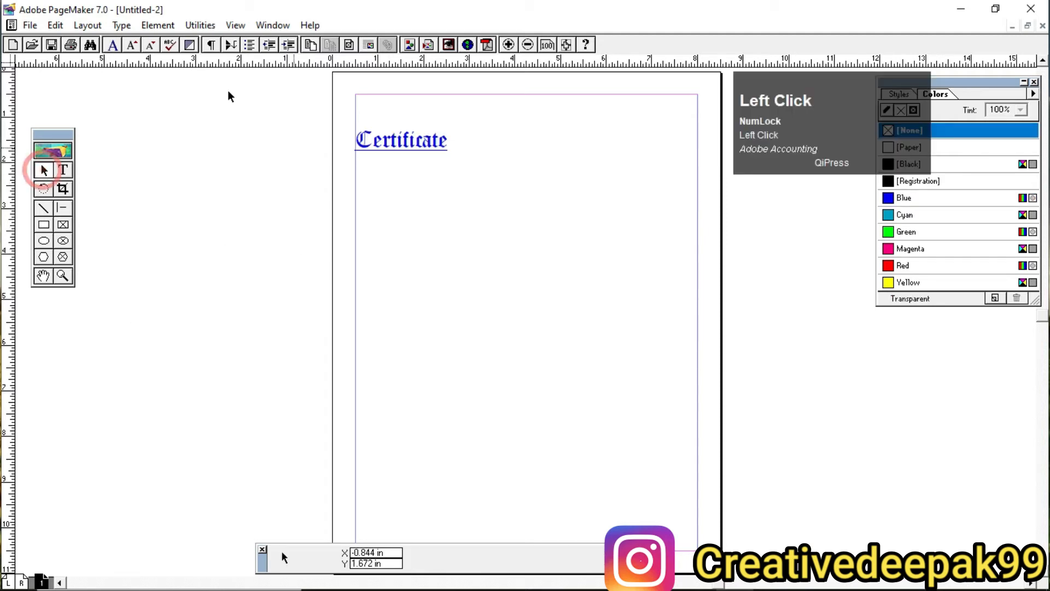
pyautogui.click(121, 25)
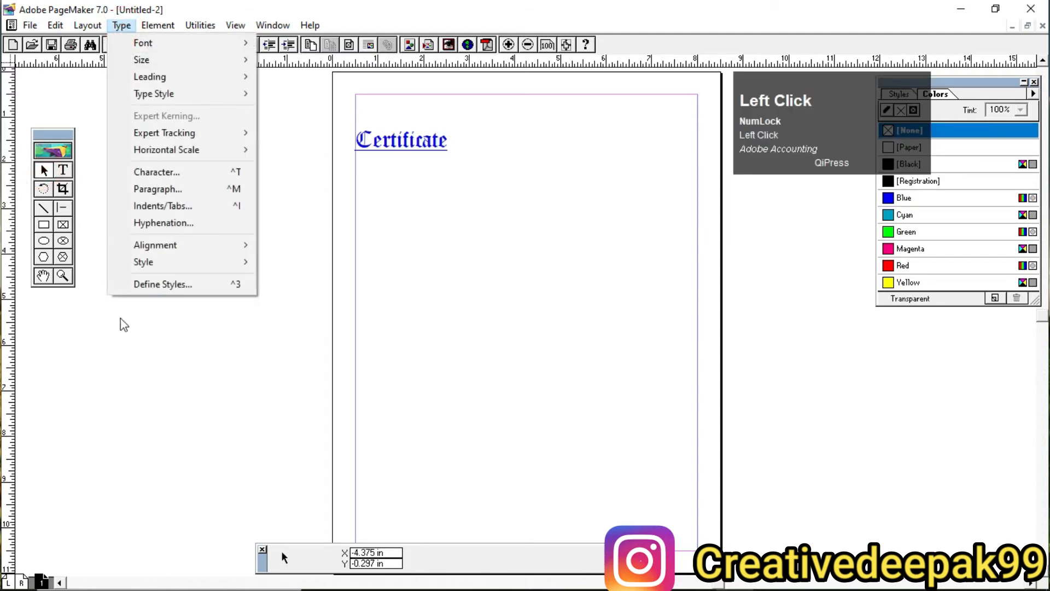
pyautogui.moveTo(228, 276)
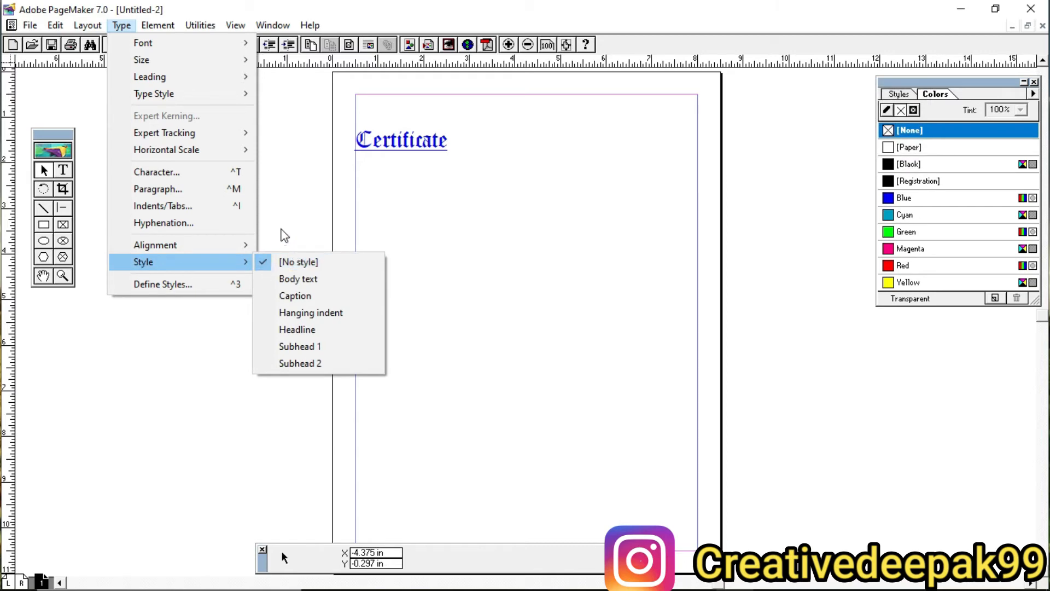
pyautogui.click(301, 184)
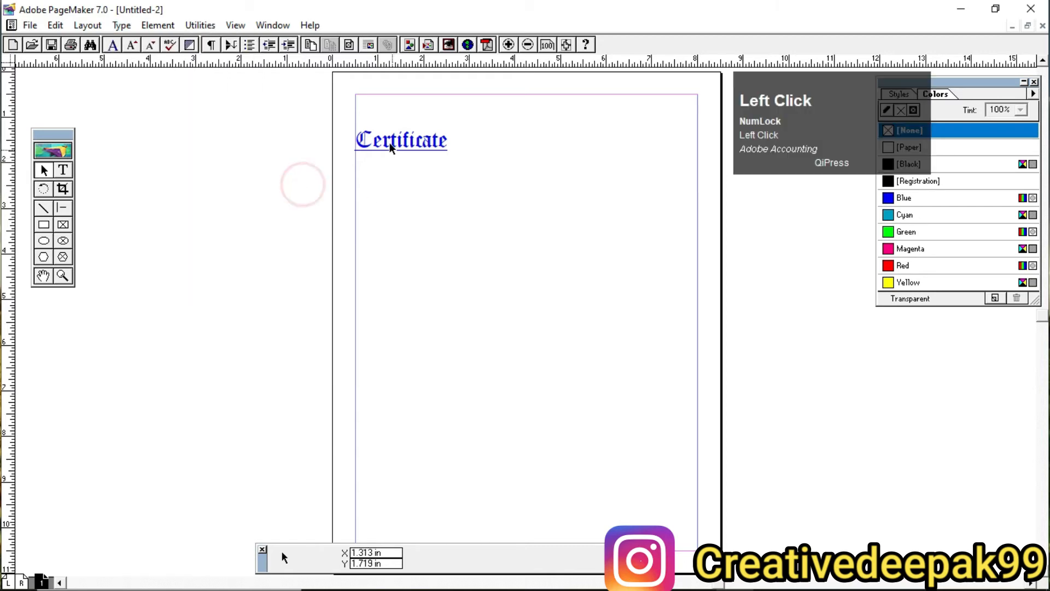
# Step: Delete the "Certificate" text block from the page
pyautogui.click(370, 139)
pyautogui.moveTo(439, 147); pyautogui.dragTo(439, 158)
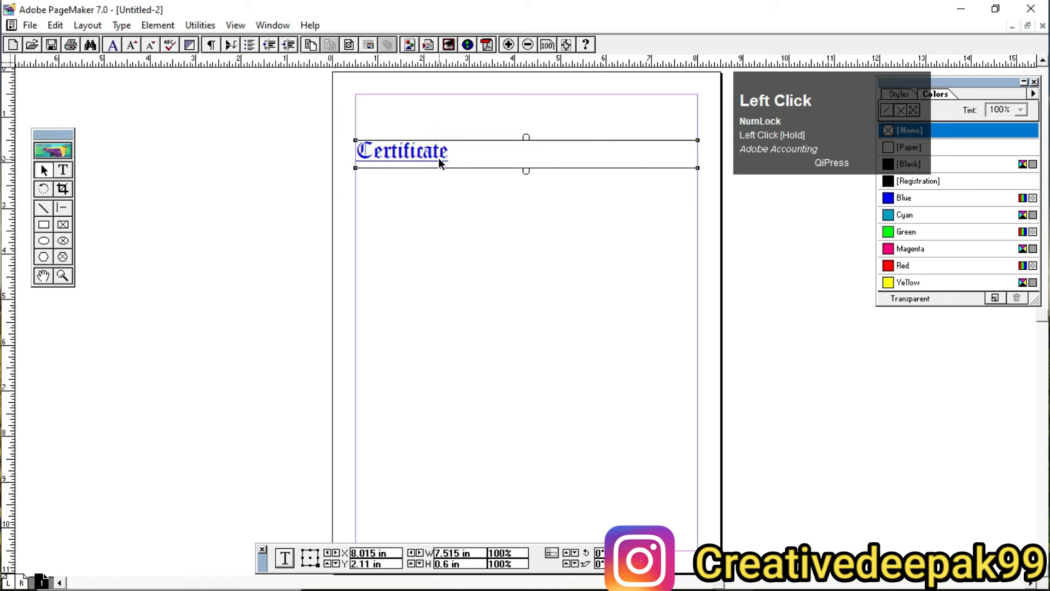
pyautogui.press('Delete')
# Step: Set the default font for new text to Arial Narrow
pyautogui.click(65, 170)
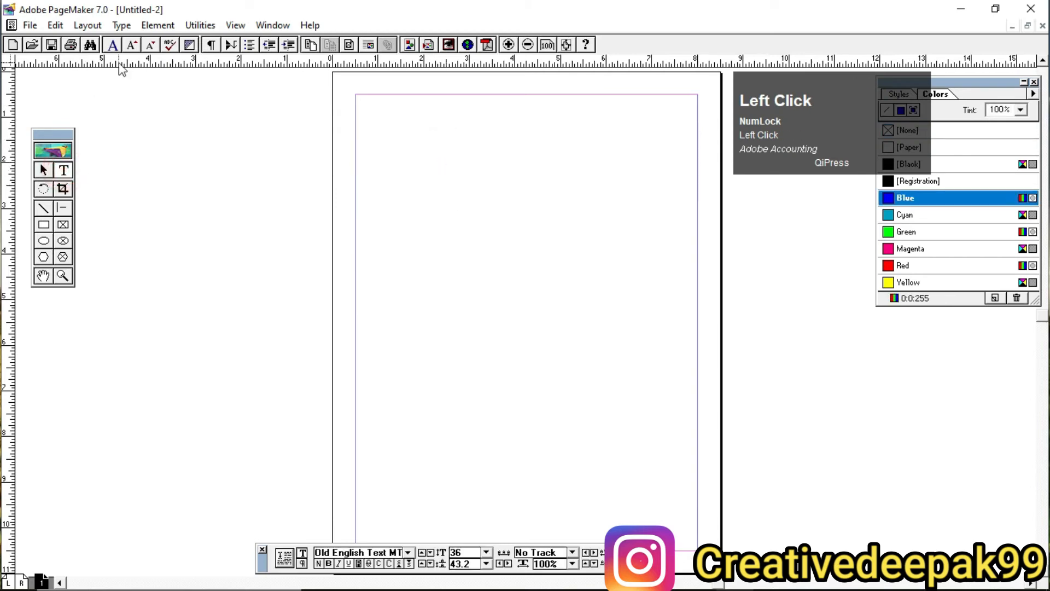
pyautogui.click(122, 25)
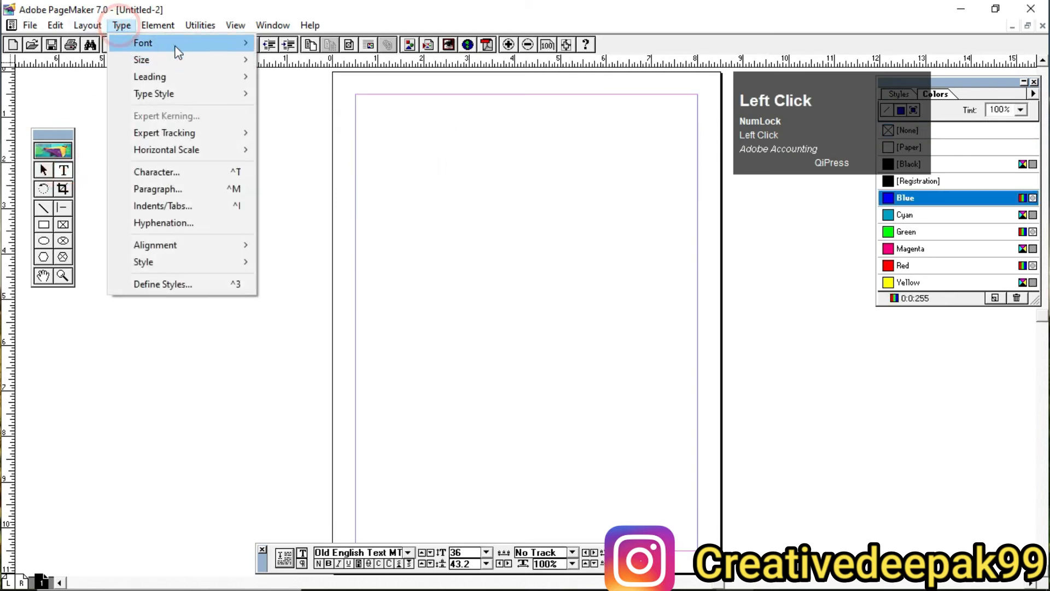
pyautogui.moveTo(178, 52)
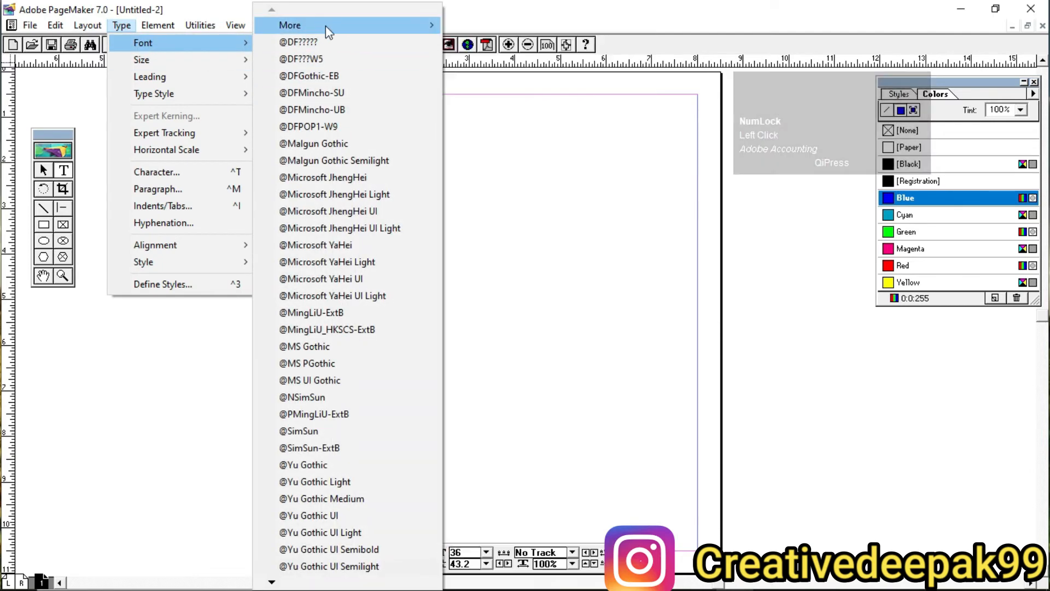
pyautogui.moveTo(326, 25)
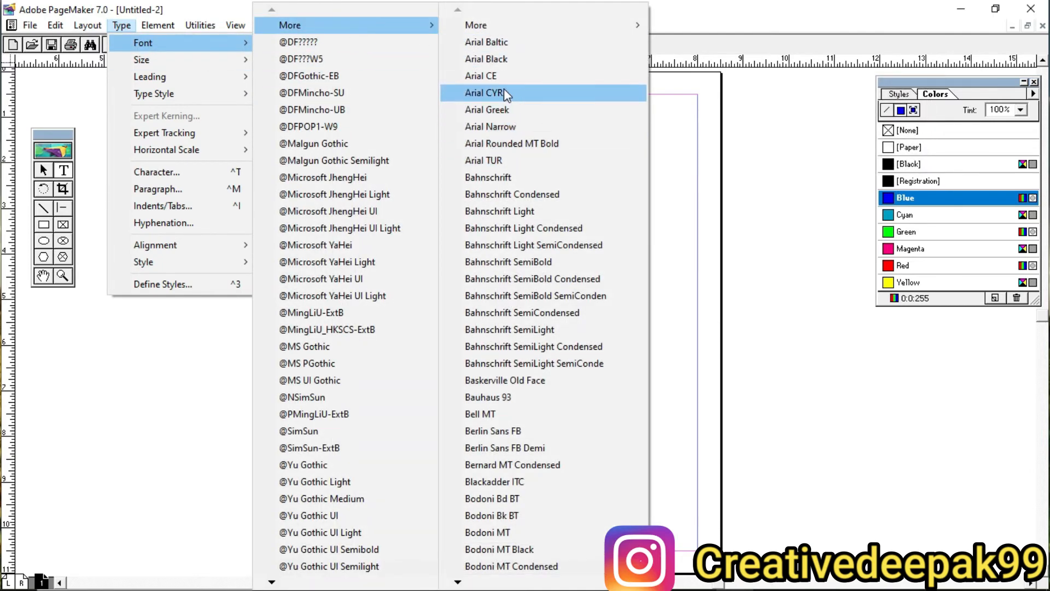
pyautogui.click(515, 135)
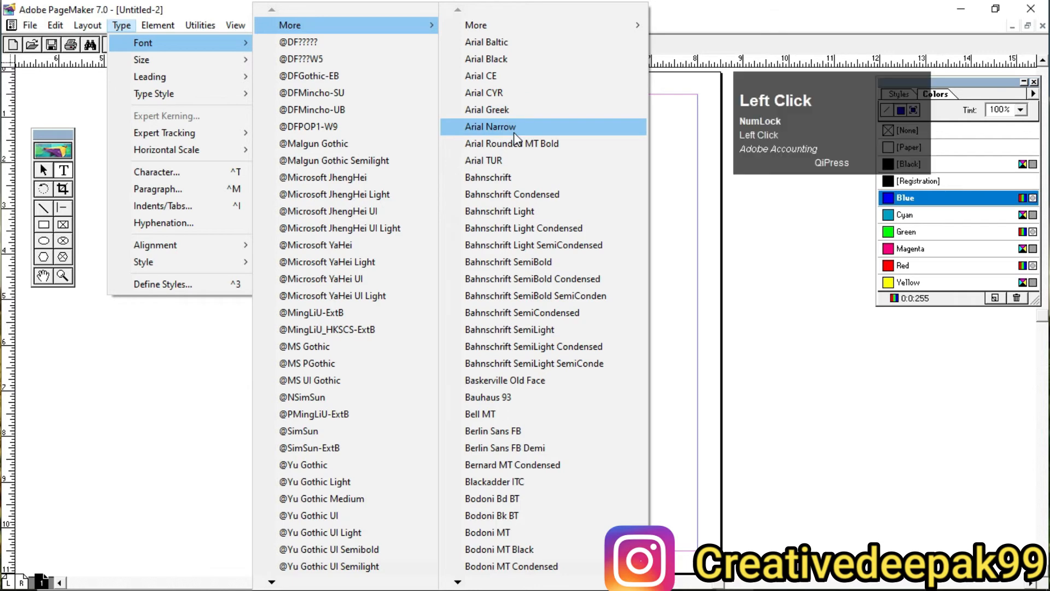
# Step: Draw a text block spanning the page between the side margins and enter the sample text "ram is good boy "
pyautogui.moveTo(357, 127); pyautogui.dragTo(706, 271)
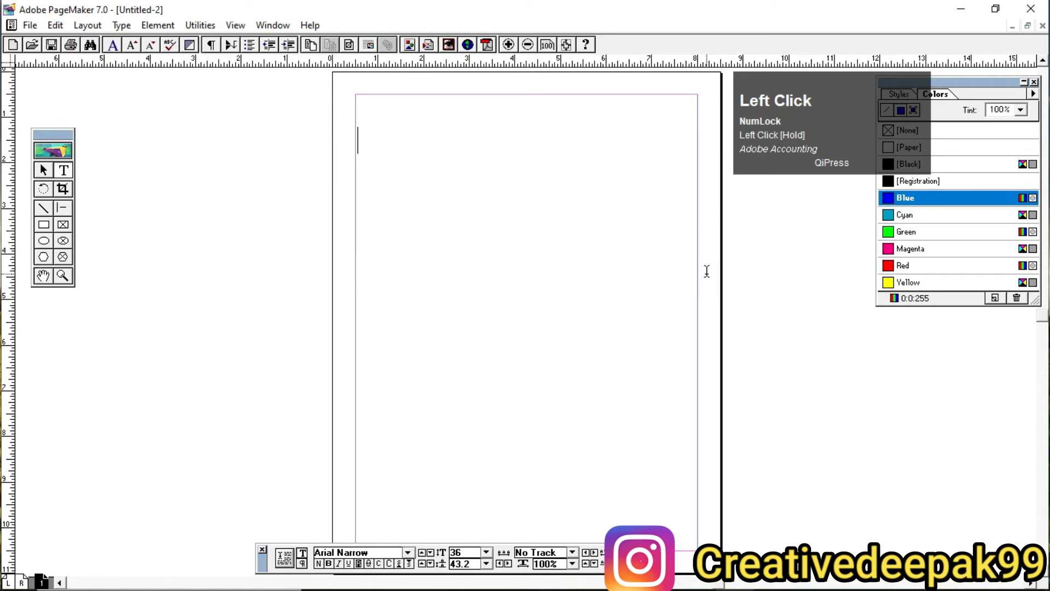
pyautogui.write('ram i')
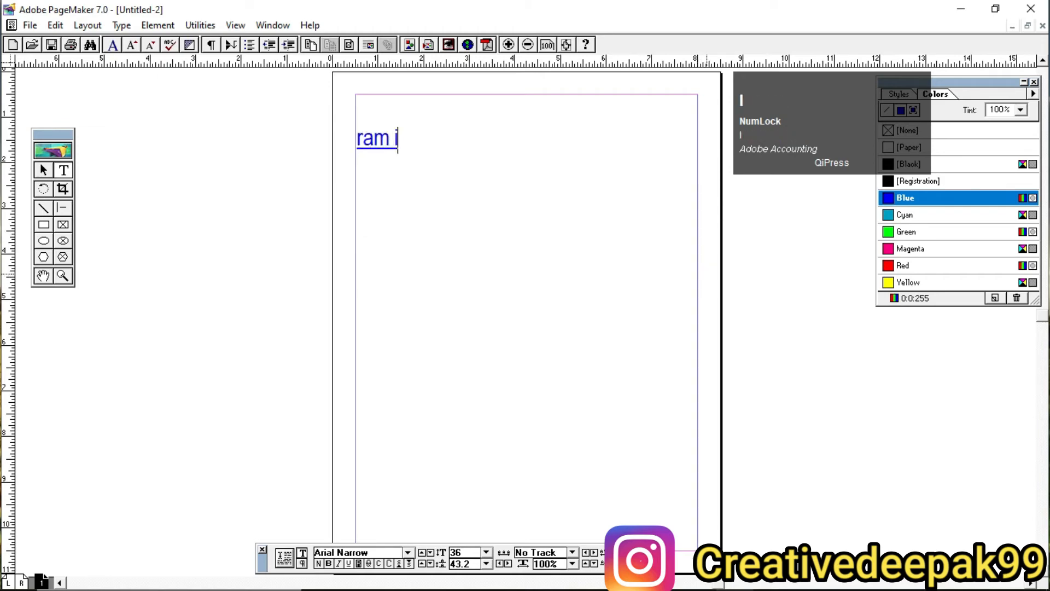
pyautogui.write('s goo')
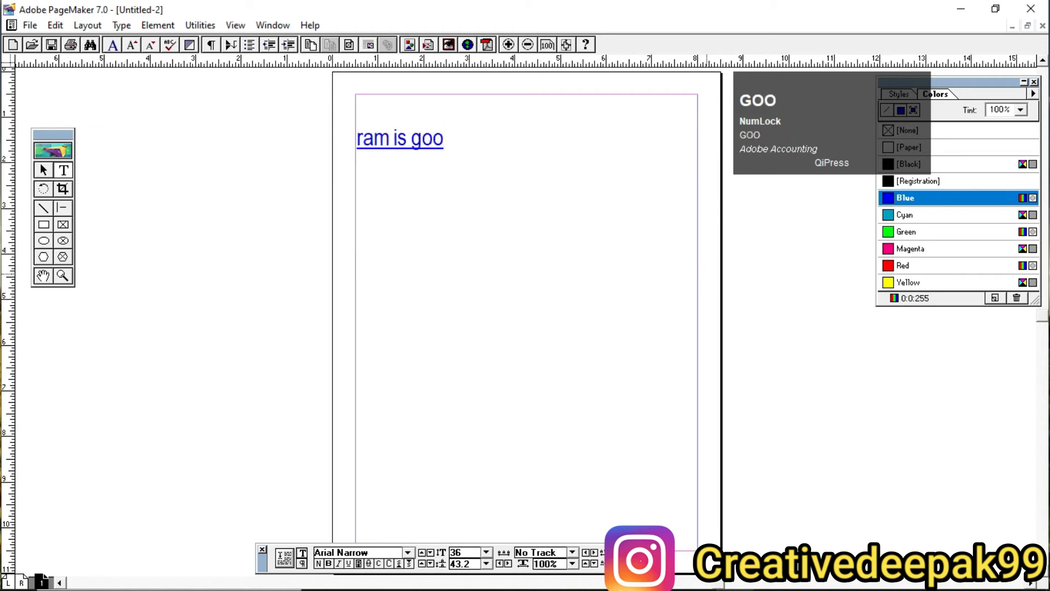
pyautogui.write('d boy')
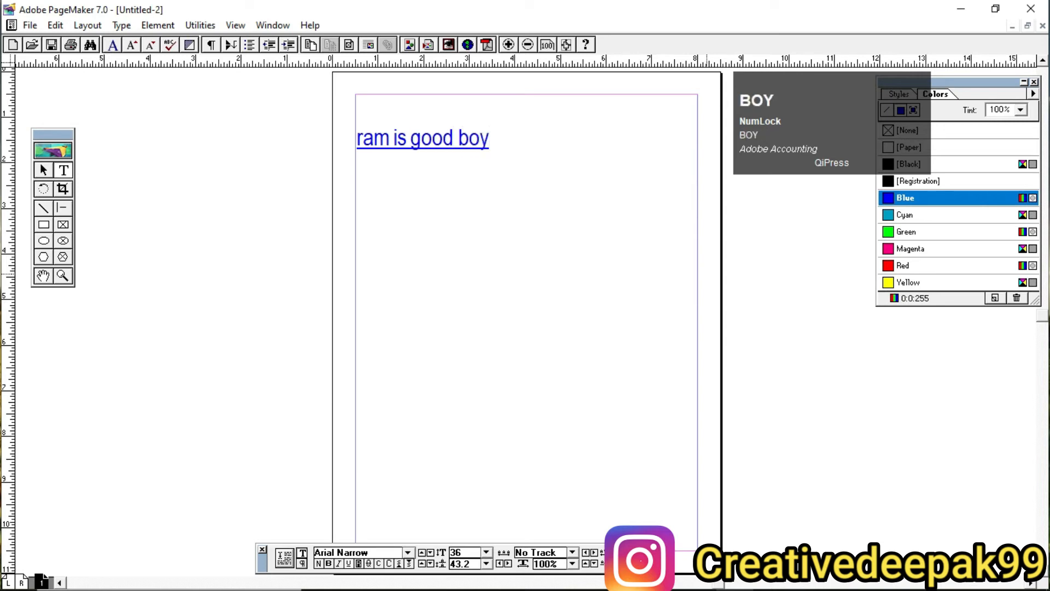
# Step: Copy the sample sentence and paste it repeatedly until the text fills six lines
pyautogui.hotkey('ctrl', 'a')
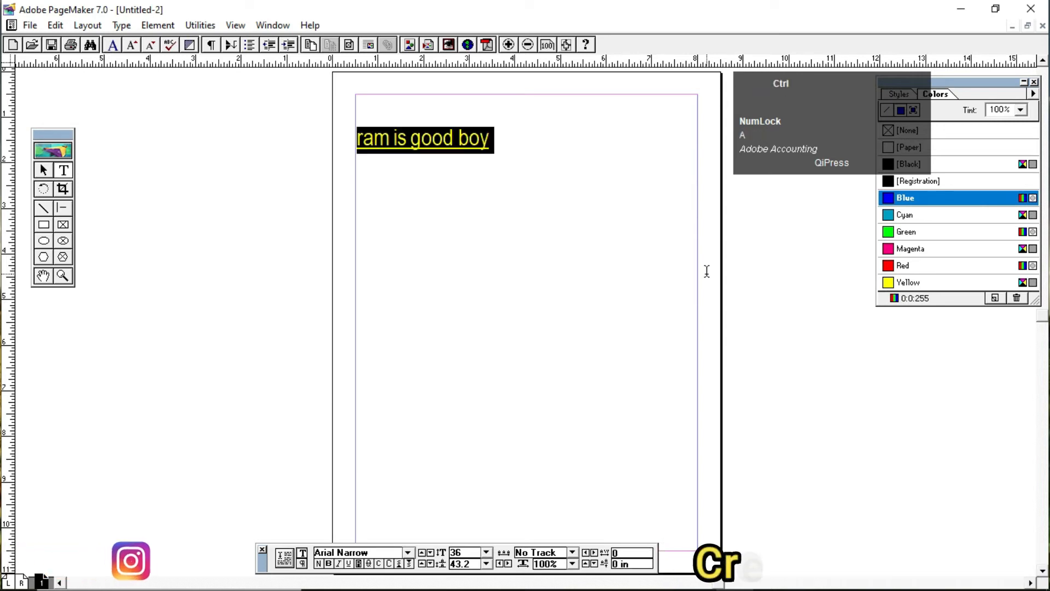
pyautogui.hotkey('ctrl', 'c')
pyautogui.hotkey('ctrl', 'v')
pyautogui.hotkey('ctrl', 'v')
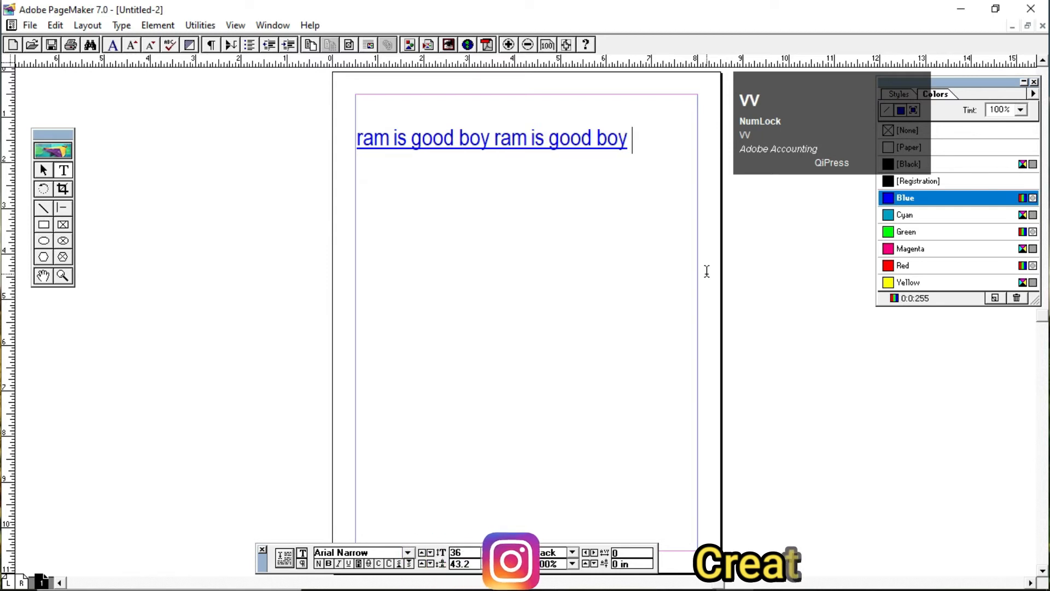
pyautogui.hotkey('ctrl', 'v')
pyautogui.hotkey('ctrl', 'v')
pyautogui.hotkey('ctrl', 'v')
pyautogui.hotkey('ctrl', 'v')
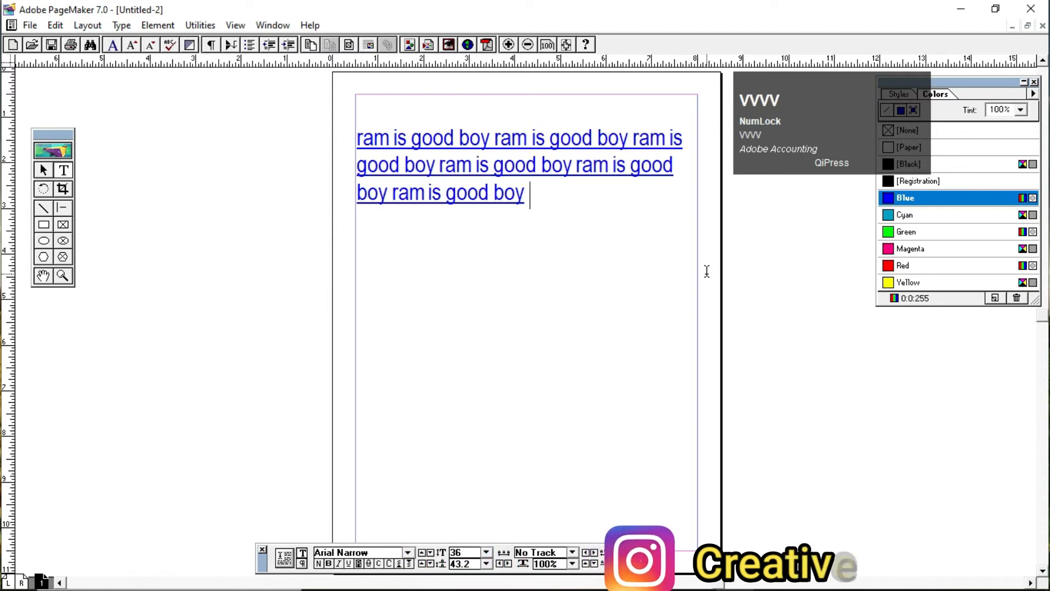
pyautogui.hotkey('ctrl', 'v')
pyautogui.hotkey('ctrl', 'v')
pyautogui.hotkey('ctrl', 'v')
pyautogui.hotkey('ctrl', 'v')
pyautogui.hotkey('ctrl', 'v')
pyautogui.hotkey('ctrl', 'v')
pyautogui.hotkey('ctrl', 'v')
pyautogui.hotkey('ctrl', 'v')
pyautogui.hotkey('ctrl', 'v')
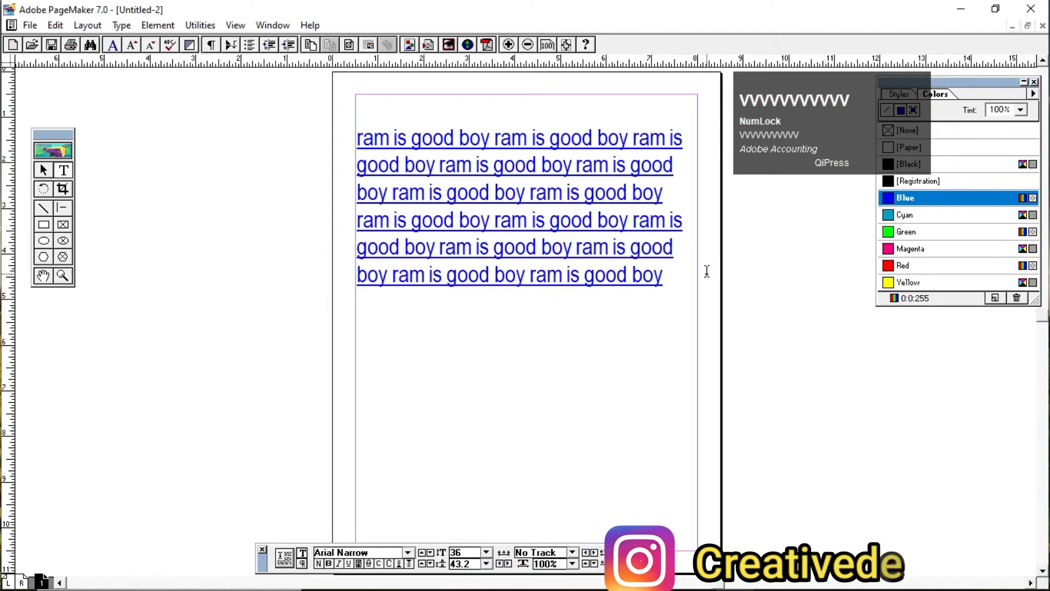
# Step: Select all the sample text and remove its underline
pyautogui.hotkey('ctrl', 'a')
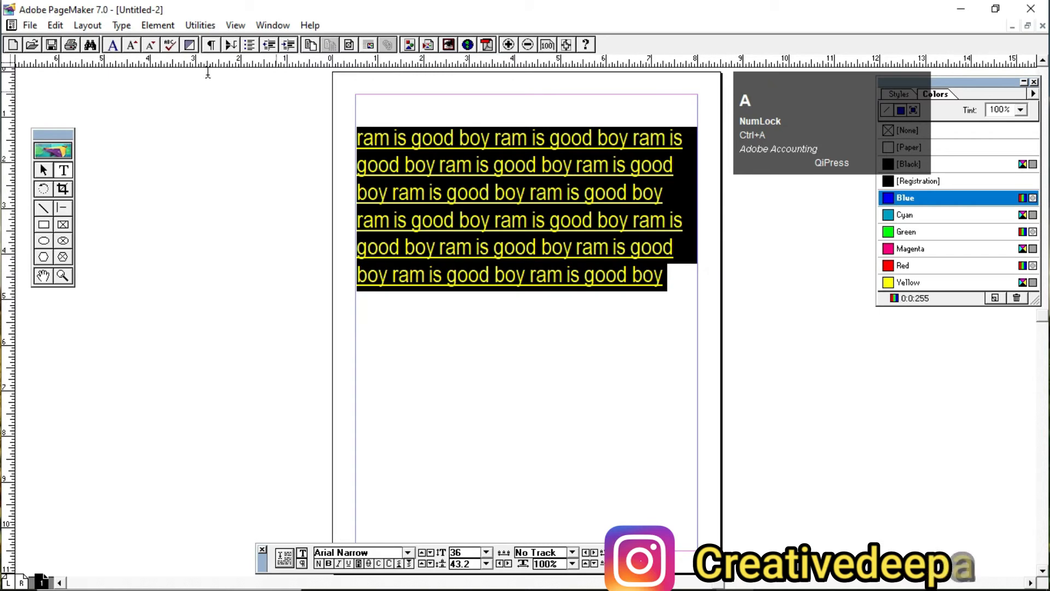
pyautogui.click(122, 25)
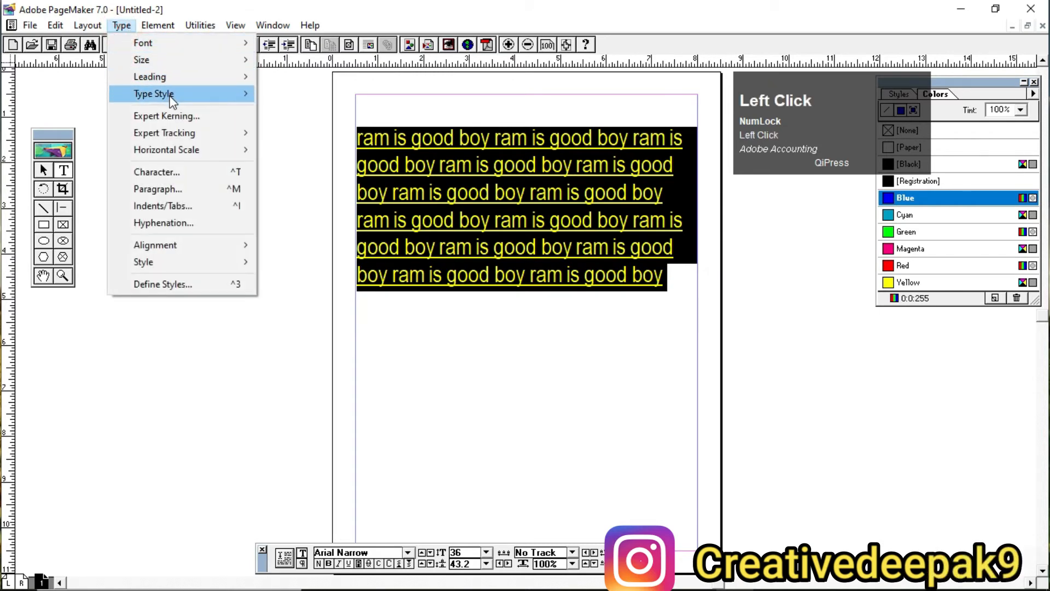
pyautogui.moveTo(171, 97)
pyautogui.click(293, 143)
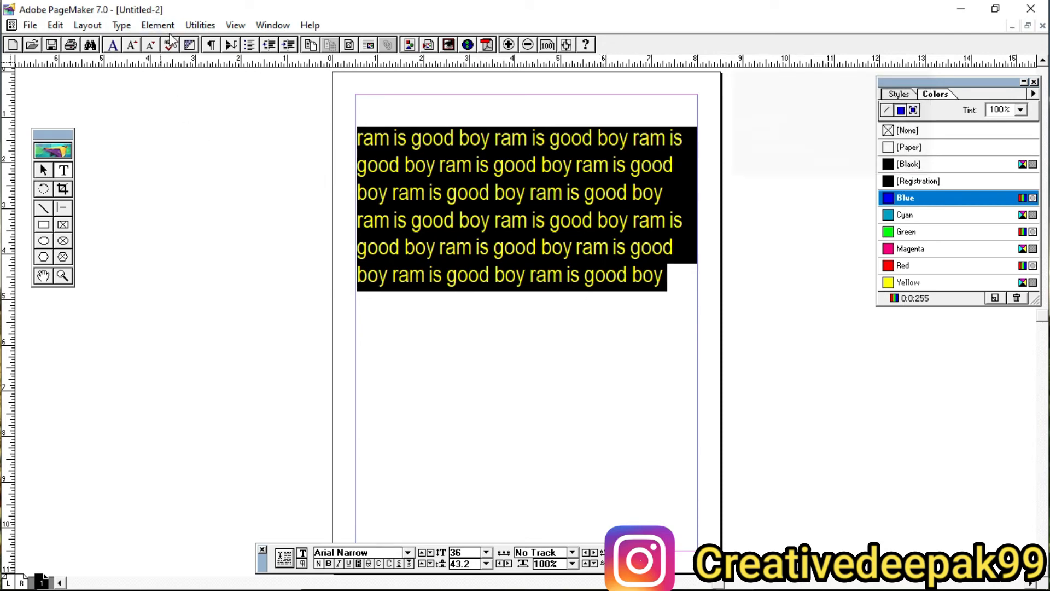
# Step: Apply the Hanging indent style to the selected sample text, then switch it to Headline
pyautogui.click(130, 27)
pyautogui.moveTo(163, 263)
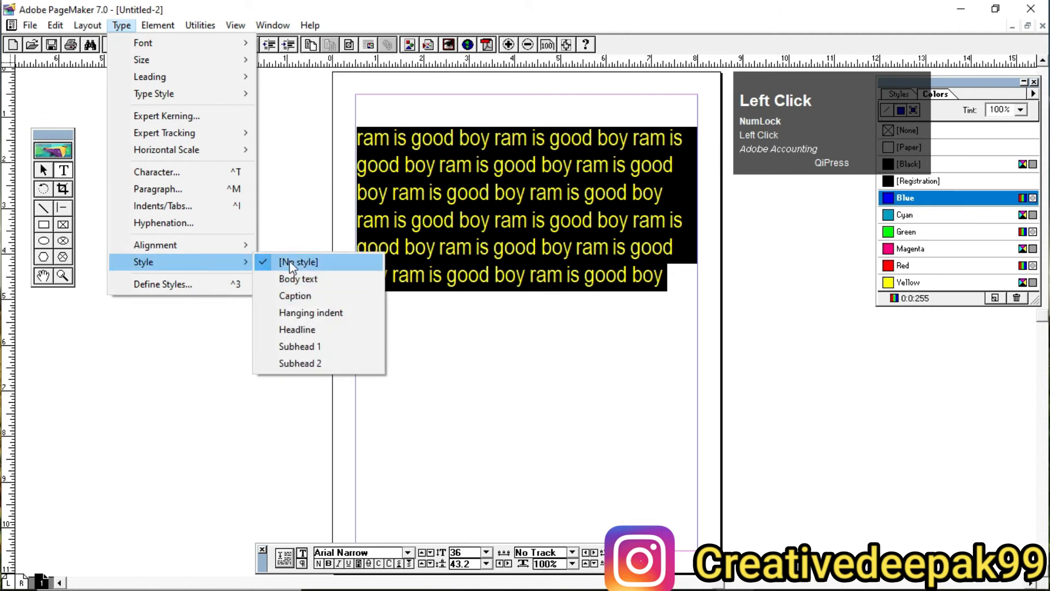
pyautogui.click(301, 314)
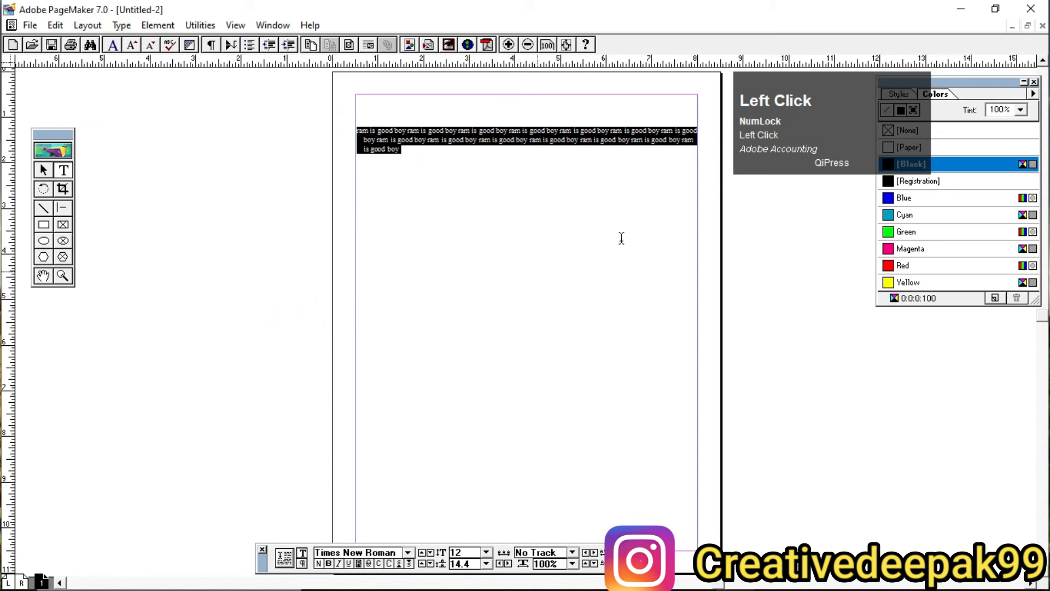
pyautogui.click(121, 26)
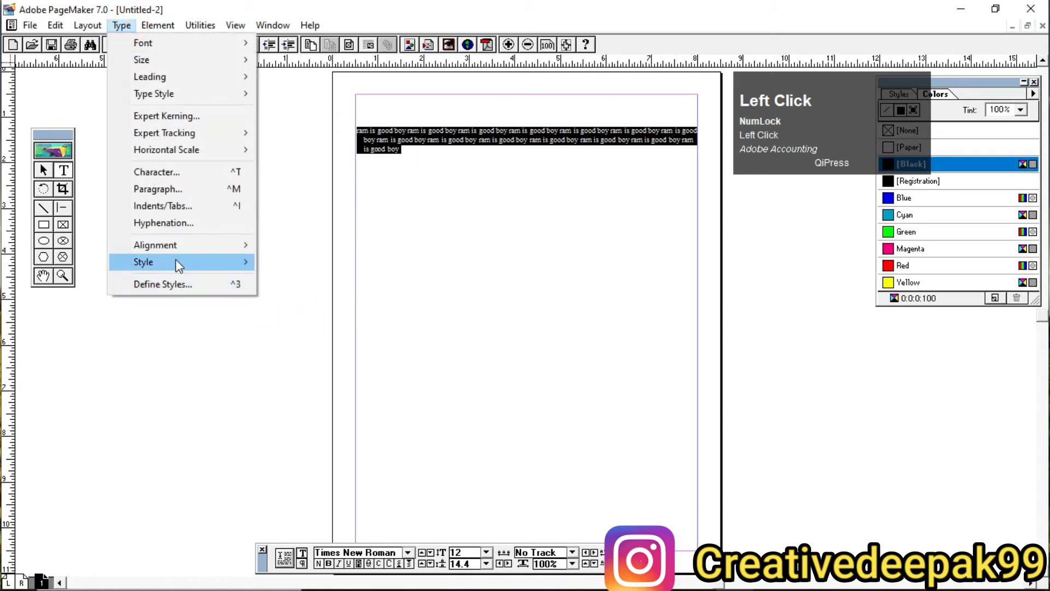
pyautogui.moveTo(196, 261)
pyautogui.click(318, 329)
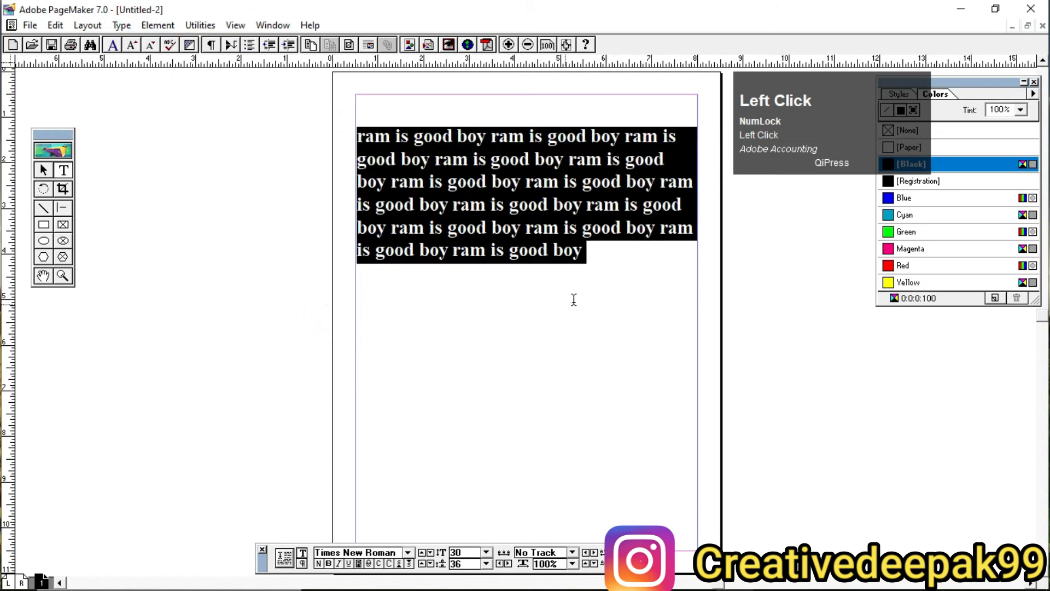
# Step: Change the selected sample text to the Subhead 1 style, then to Caption
pyautogui.click(113, 26)
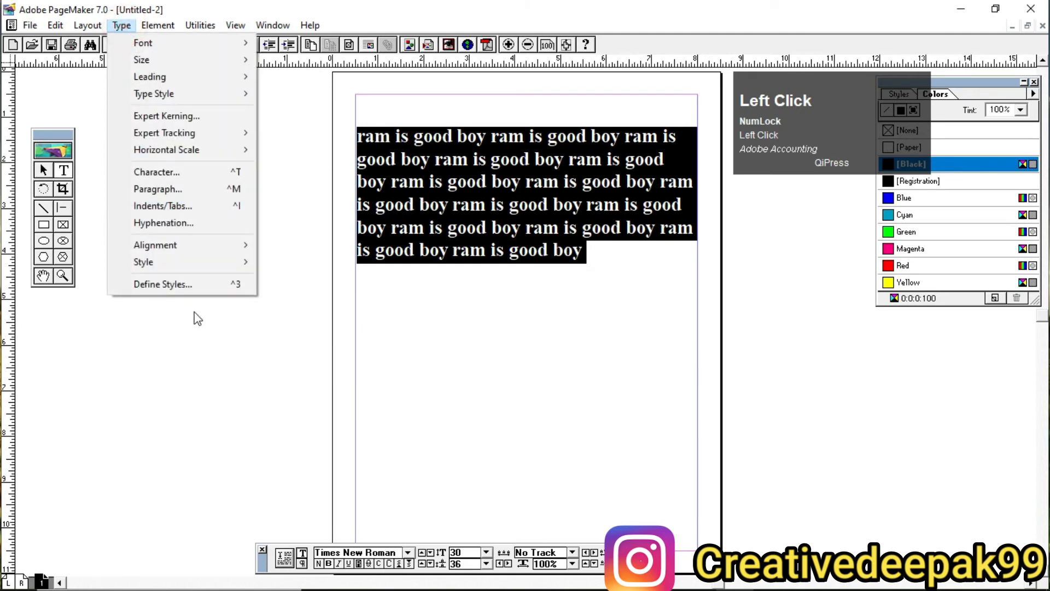
pyautogui.moveTo(181, 263)
pyautogui.click(304, 352)
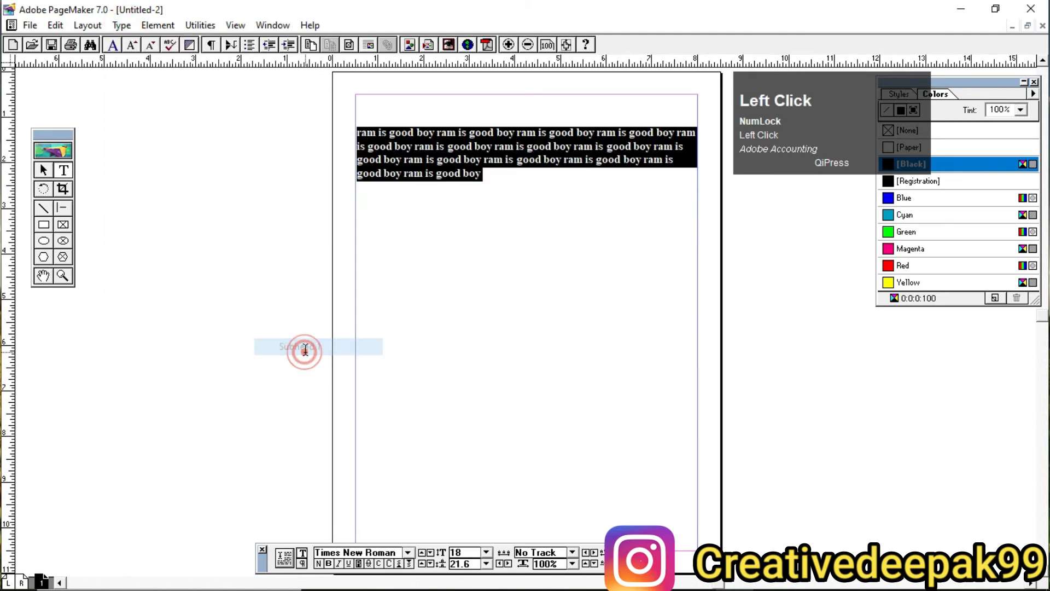
pyautogui.click(123, 27)
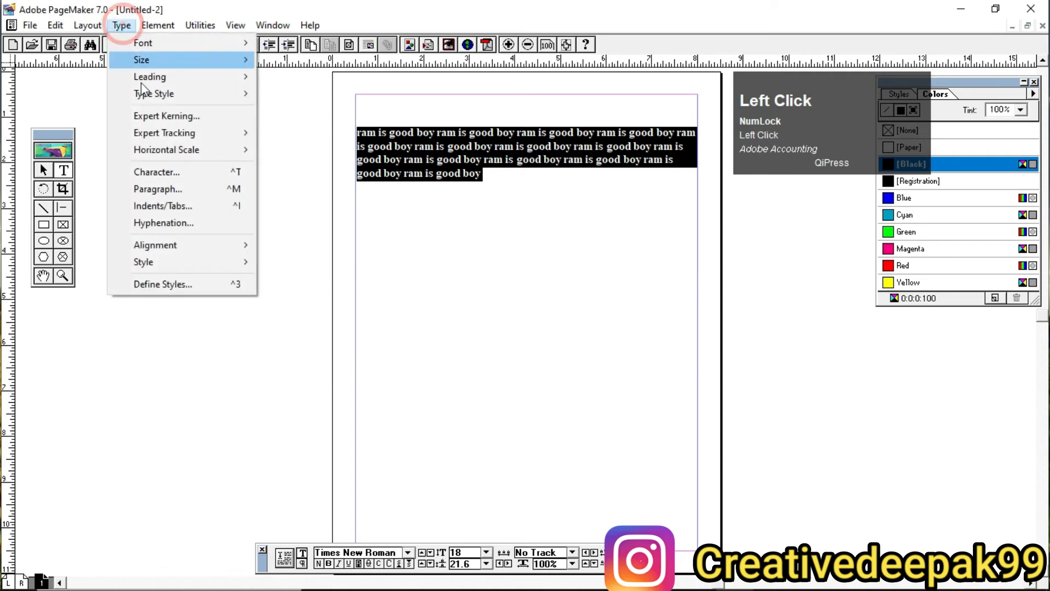
pyautogui.moveTo(186, 261)
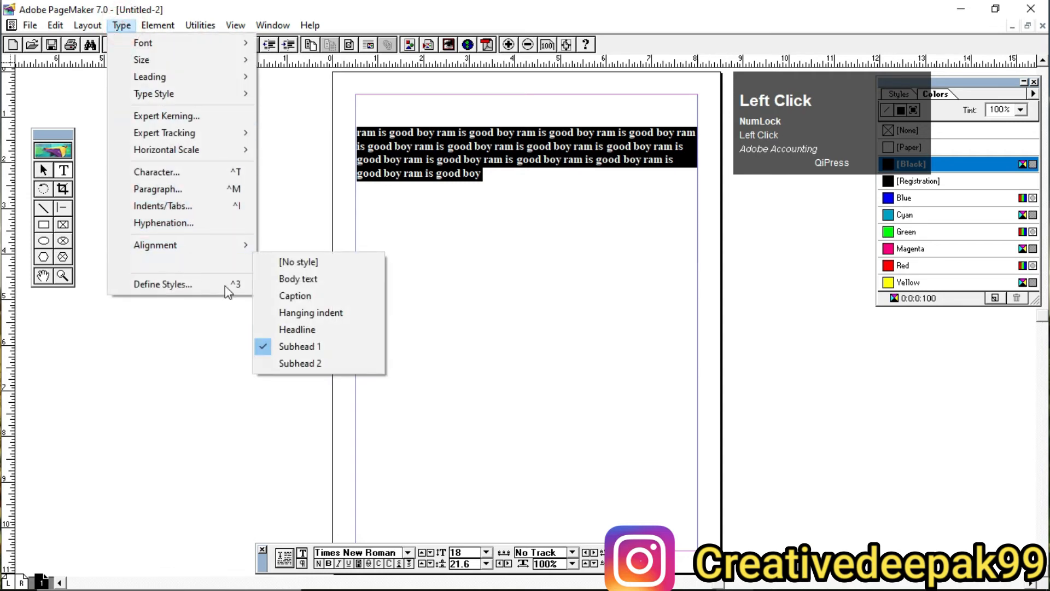
pyautogui.click(327, 299)
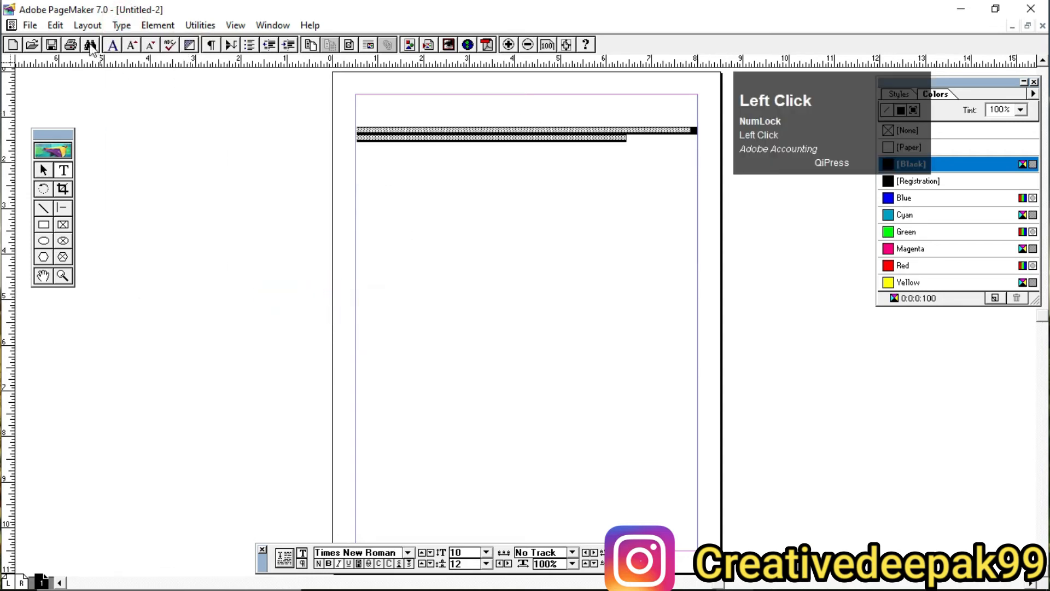
# Step: Change the selected sample text to the Subhead 2 style, then to Body text
pyautogui.click(121, 25)
pyautogui.moveTo(210, 268)
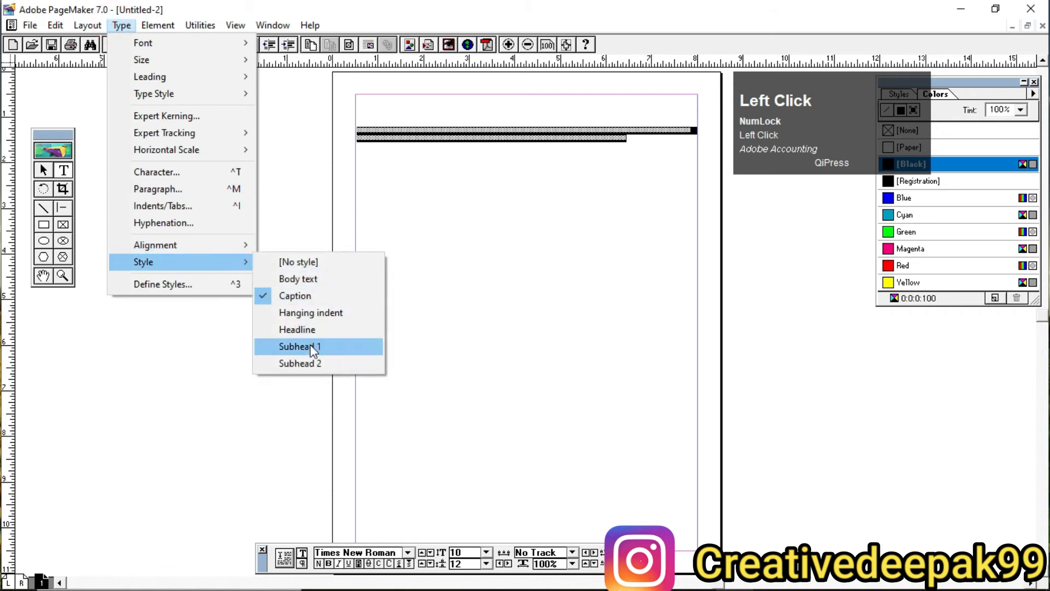
pyautogui.click(306, 362)
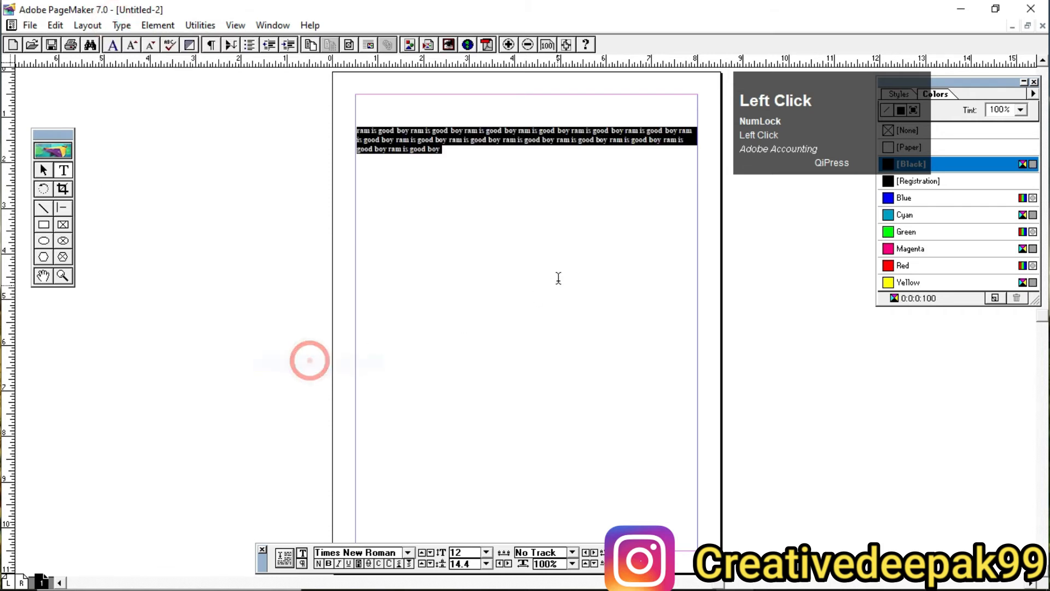
pyautogui.click(122, 25)
pyautogui.moveTo(162, 263)
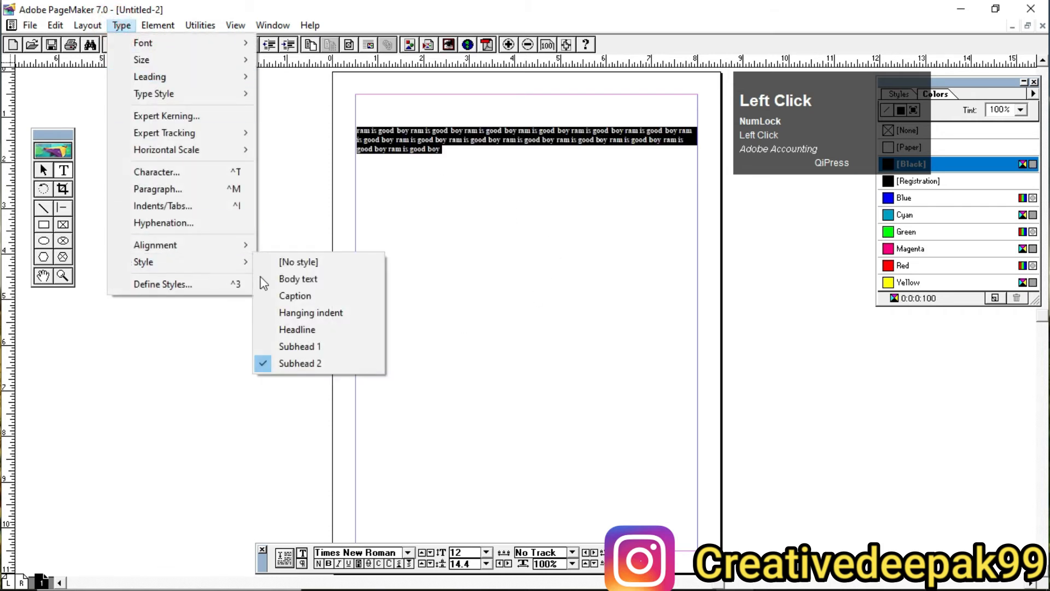
pyautogui.click(321, 279)
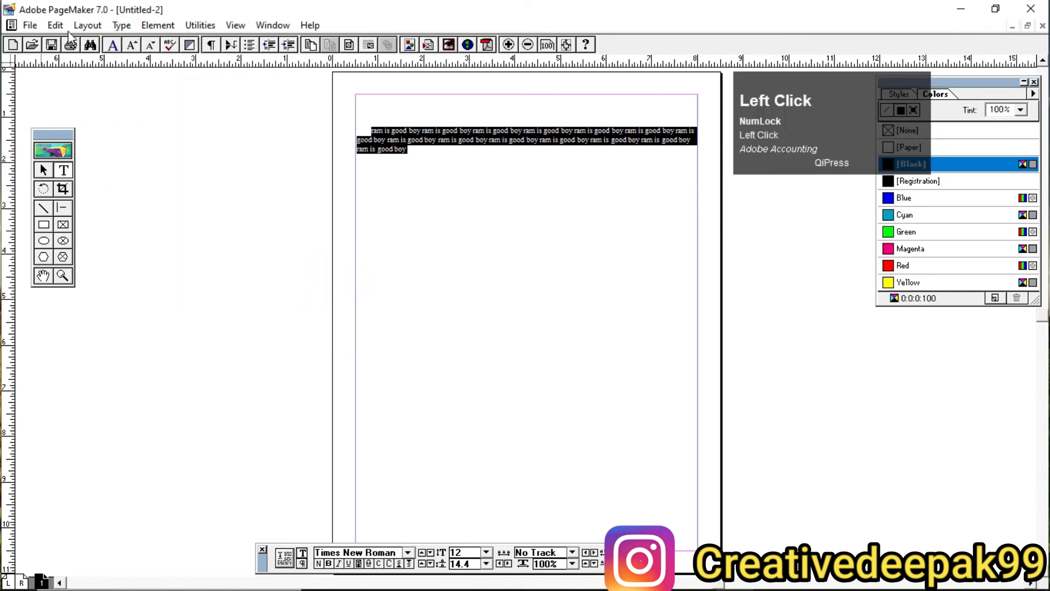
# Step: Try the Hanging indent style on the sample text again, then apply Headline and deselect the text
pyautogui.click(122, 25)
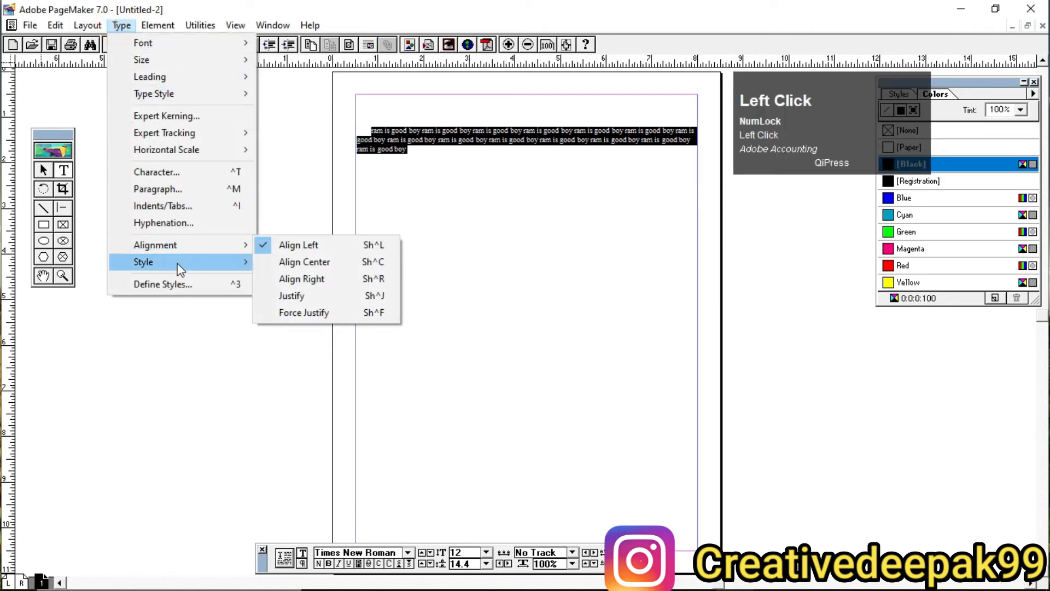
pyautogui.moveTo(181, 269)
pyautogui.click(328, 314)
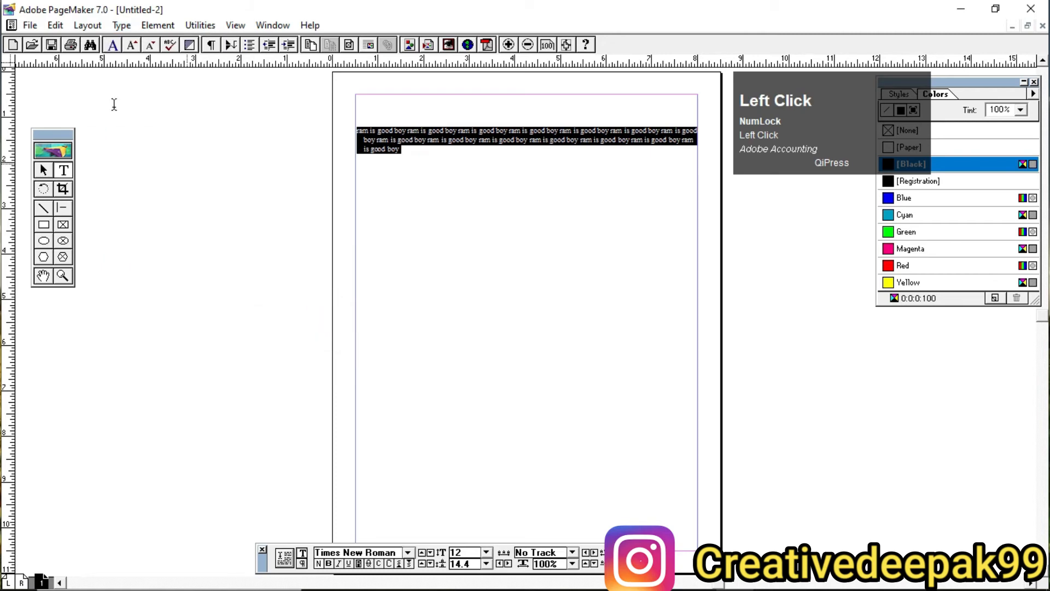
pyautogui.click(121, 25)
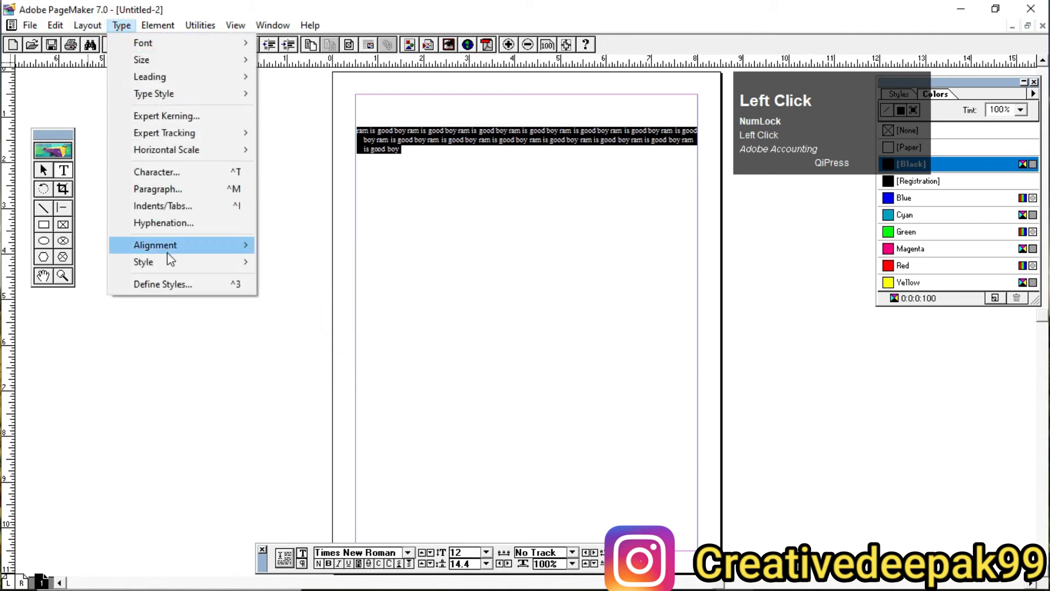
pyautogui.moveTo(176, 263)
pyautogui.click(305, 335)
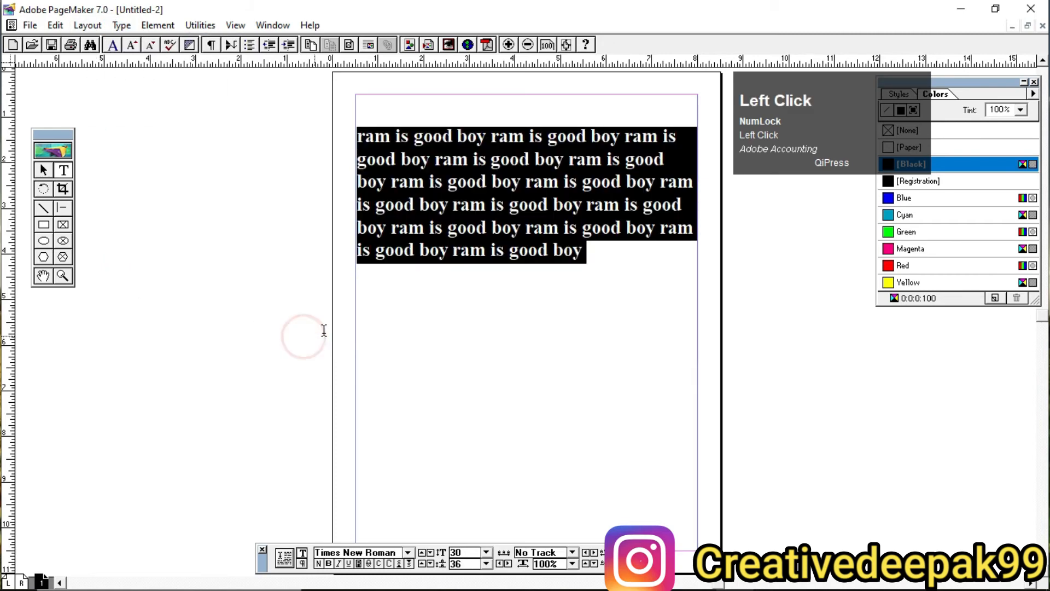
pyautogui.click(638, 229)
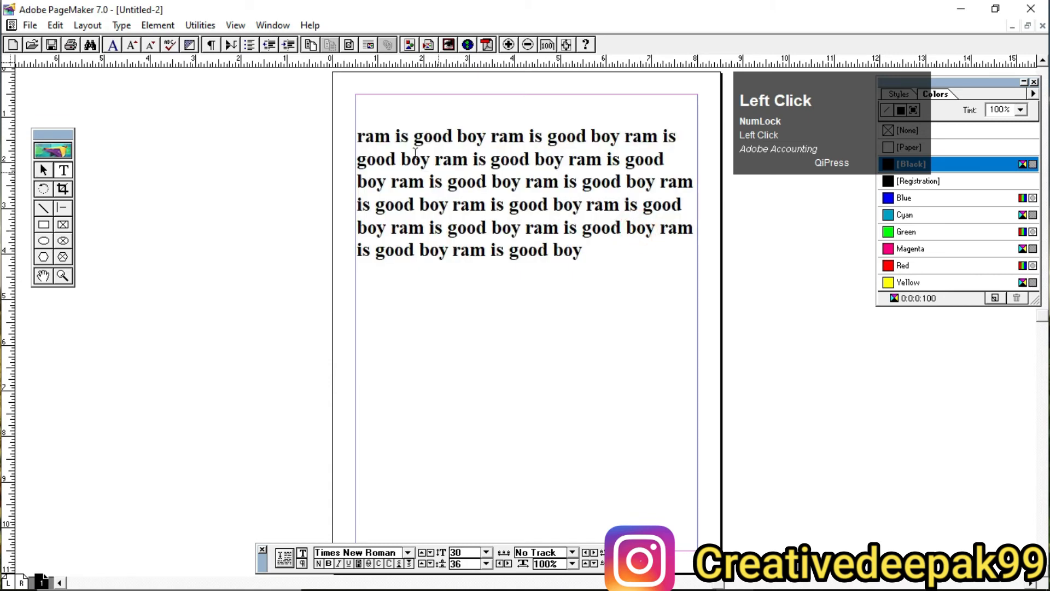
# Step: Select the whole sample paragraph, move the Colors and Styles palette beside the page and show its Styles list
pyautogui.moveTo(359, 138); pyautogui.dragTo(827, 224)
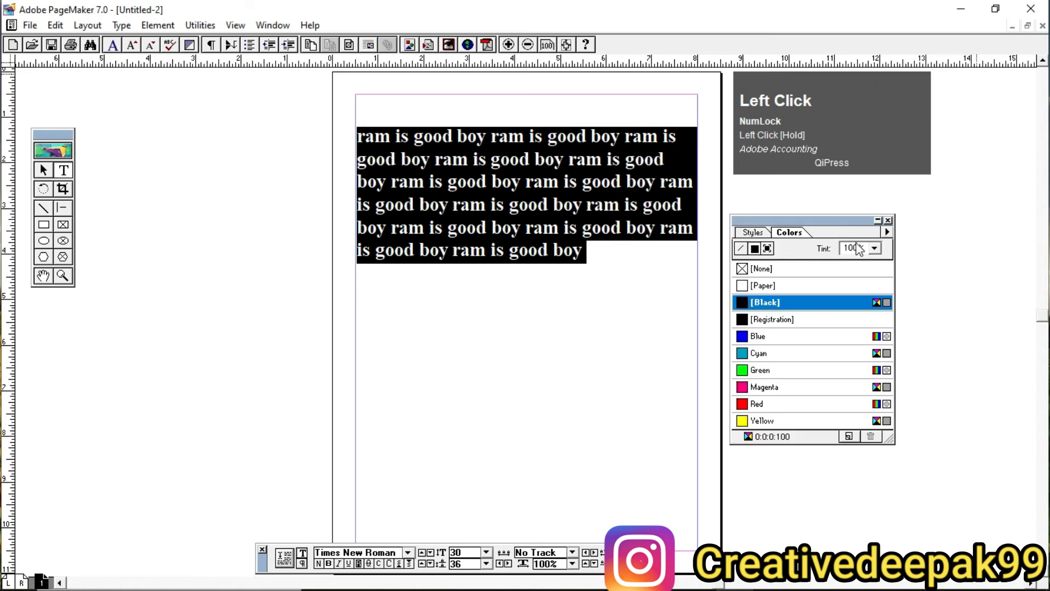
pyautogui.click(754, 234)
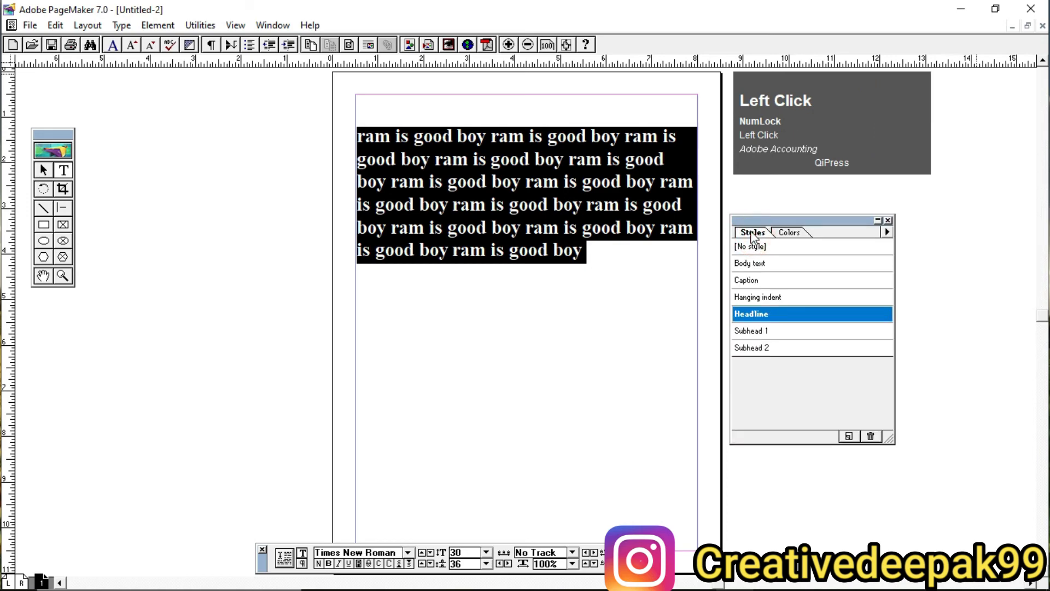
pyautogui.click(792, 233)
pyautogui.click(753, 233)
# Step: Test the Caption, Hanging indent, Headline and Subhead 1 styles on the selected text from the palette, ending on Caption
pyautogui.click(772, 280)
pyautogui.click(774, 298)
pyautogui.click(781, 314)
pyautogui.click(783, 332)
pyautogui.click(782, 314)
pyautogui.click(776, 297)
pyautogui.click(774, 280)
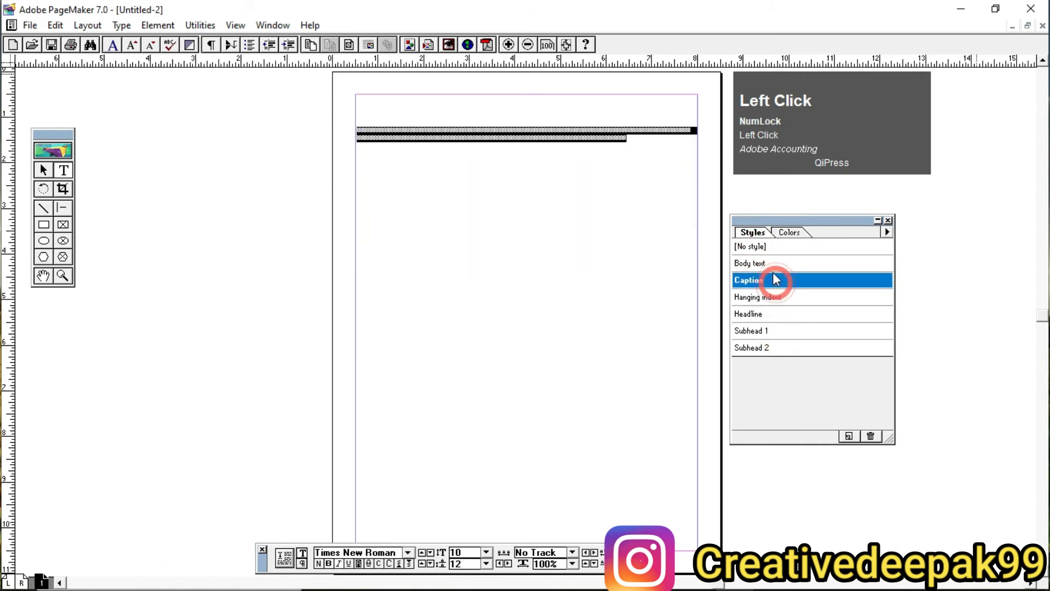
# Step: Try Body text, [No style], Caption and Hanging indent on the selected text from the palette, ending on Headline
pyautogui.click(773, 264)
pyautogui.click(770, 248)
pyautogui.click(771, 280)
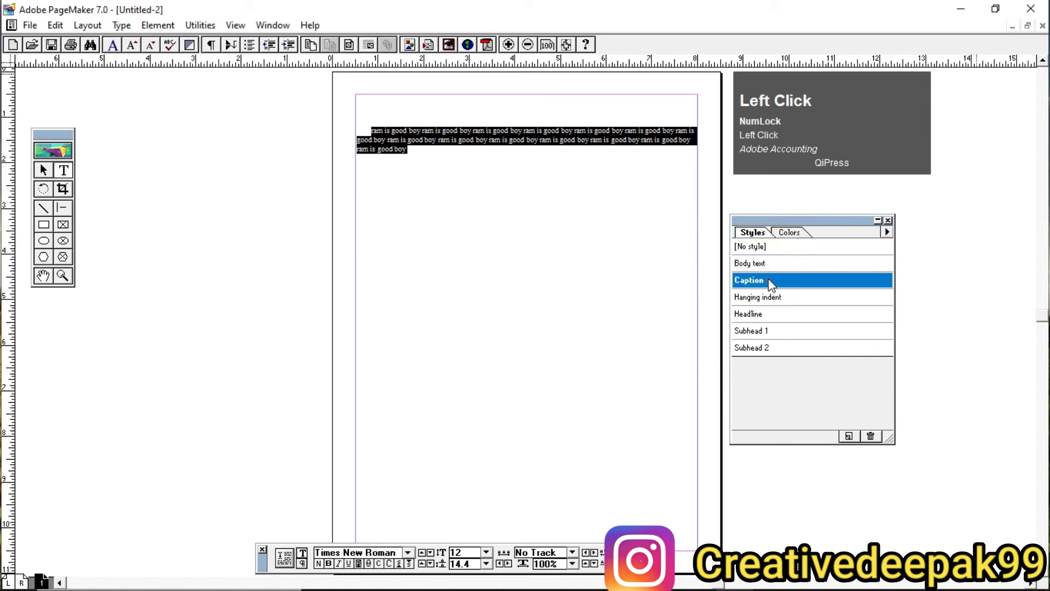
pyautogui.click(771, 296)
pyautogui.click(777, 314)
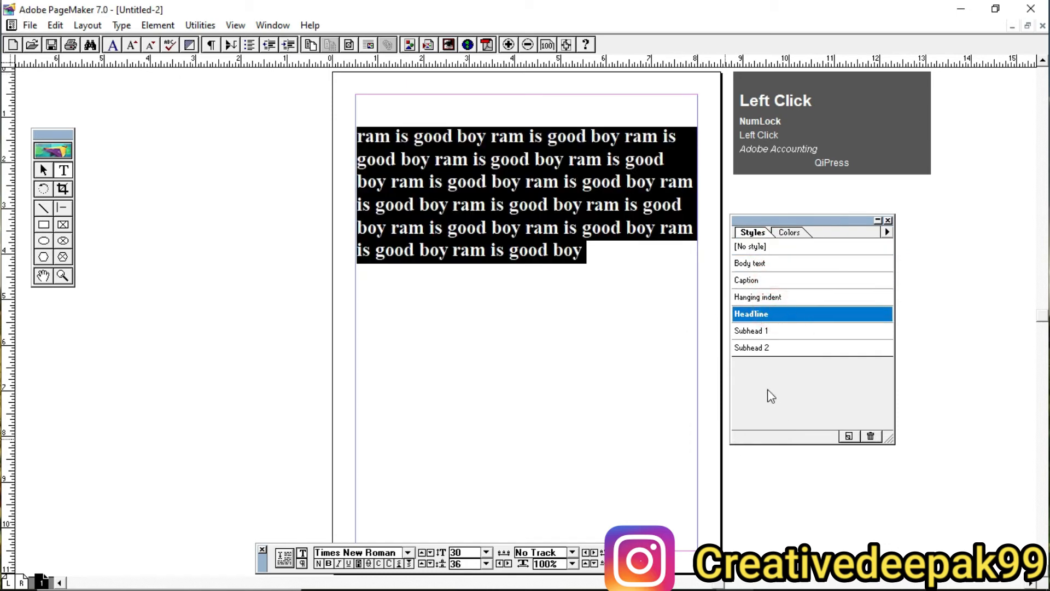
# Step: Cycle the selected text from Subhead 2 up through the palette's styles to Caption, ending on Hanging indent
pyautogui.click(783, 347)
pyautogui.click(780, 331)
pyautogui.click(779, 314)
pyautogui.click(775, 297)
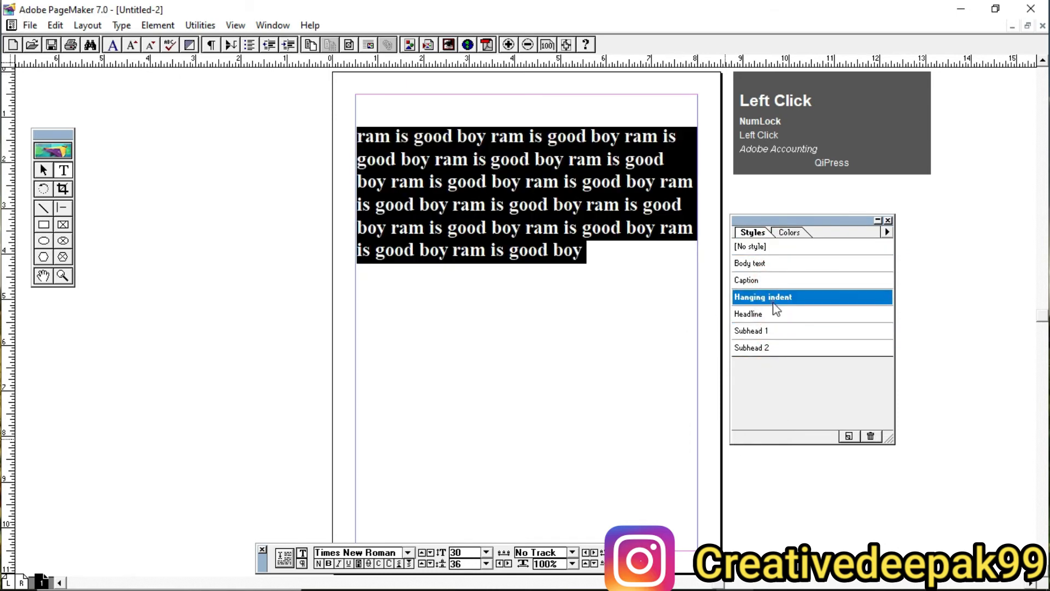
pyautogui.click(771, 280)
pyautogui.click(775, 297)
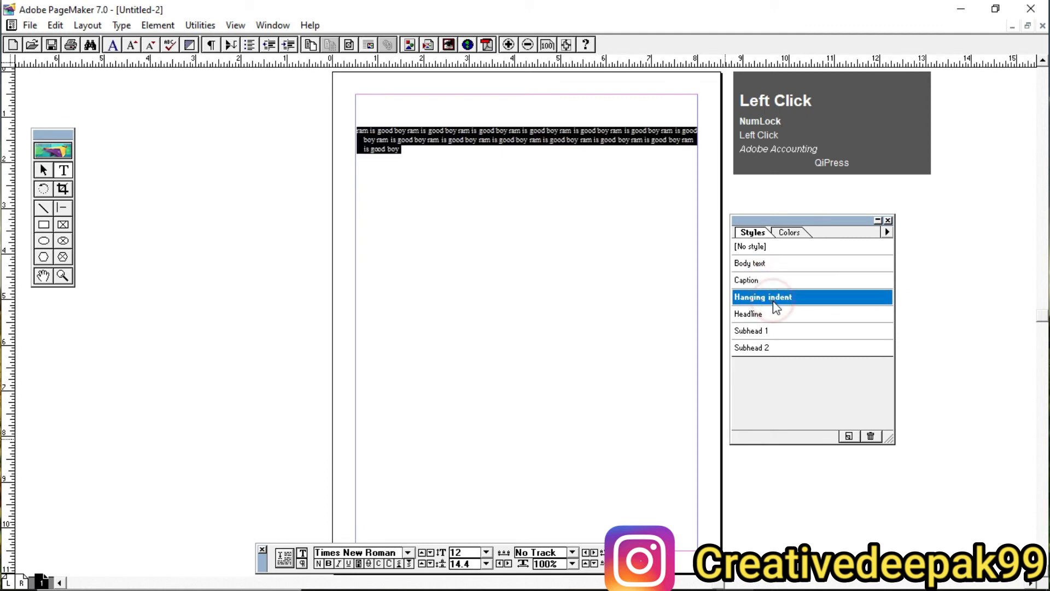
# Step: Reposition the Styles palette, apply the Headline style to the sample text and deselect it
pyautogui.moveTo(822, 221); pyautogui.dragTo(867, 204)
pyautogui.click(828, 301)
pyautogui.click(570, 222)
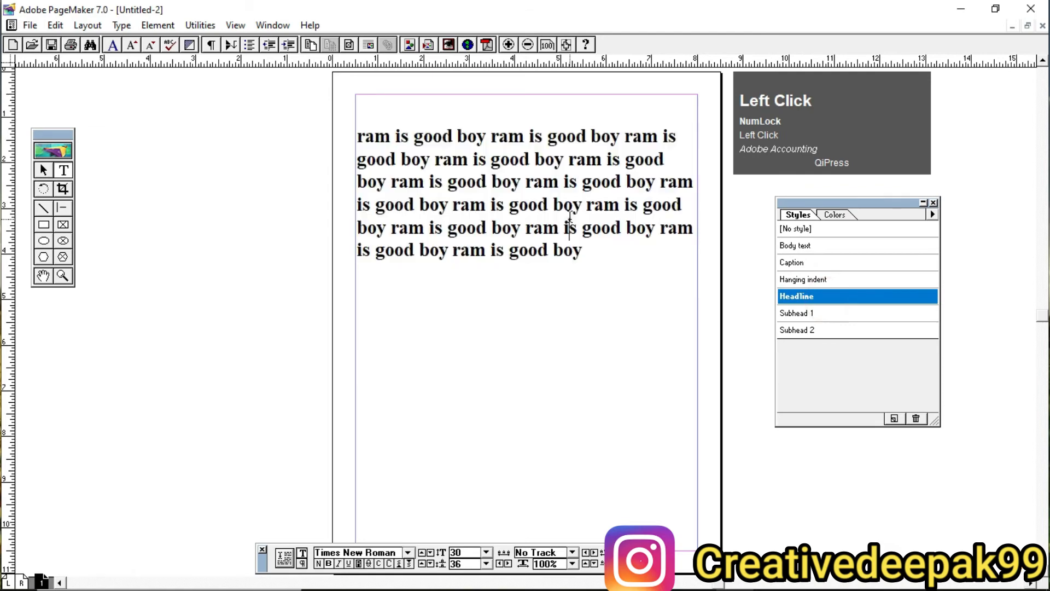
# Step: Show the available paragraph styles for the sample text
pyautogui.click(121, 25)
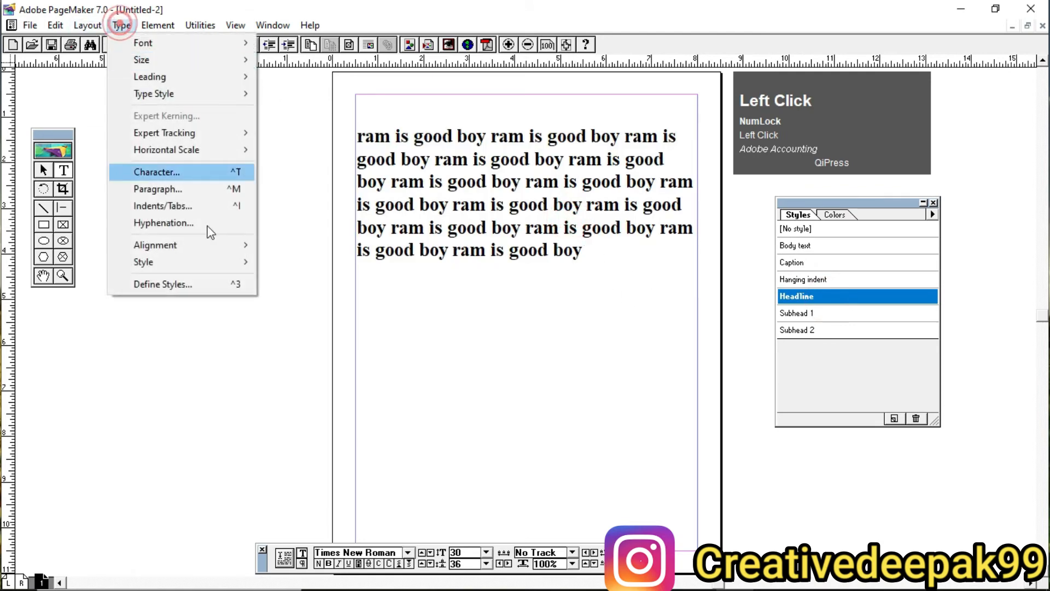
pyautogui.moveTo(197, 268)
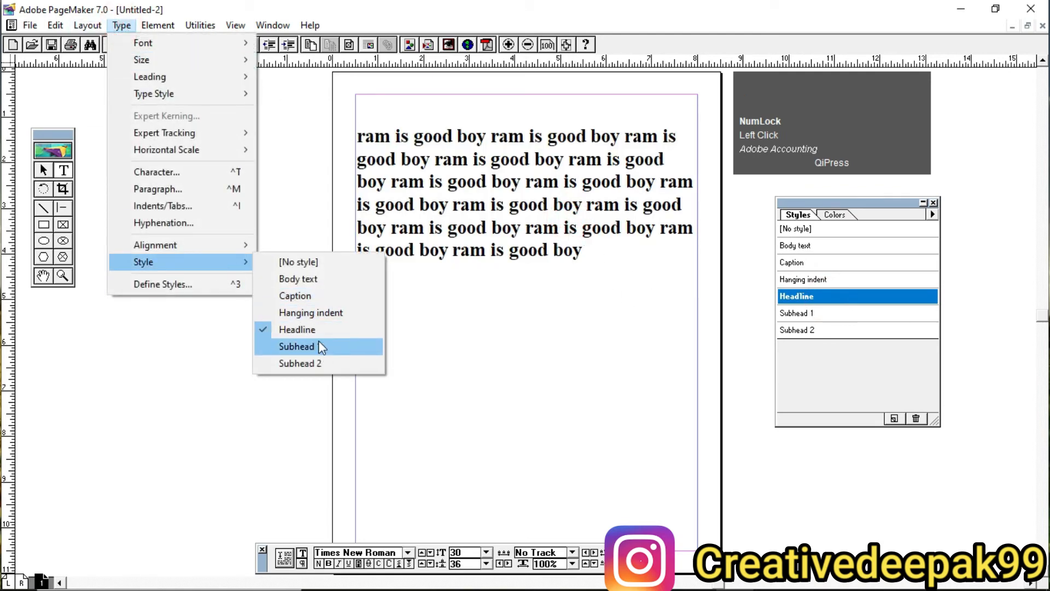
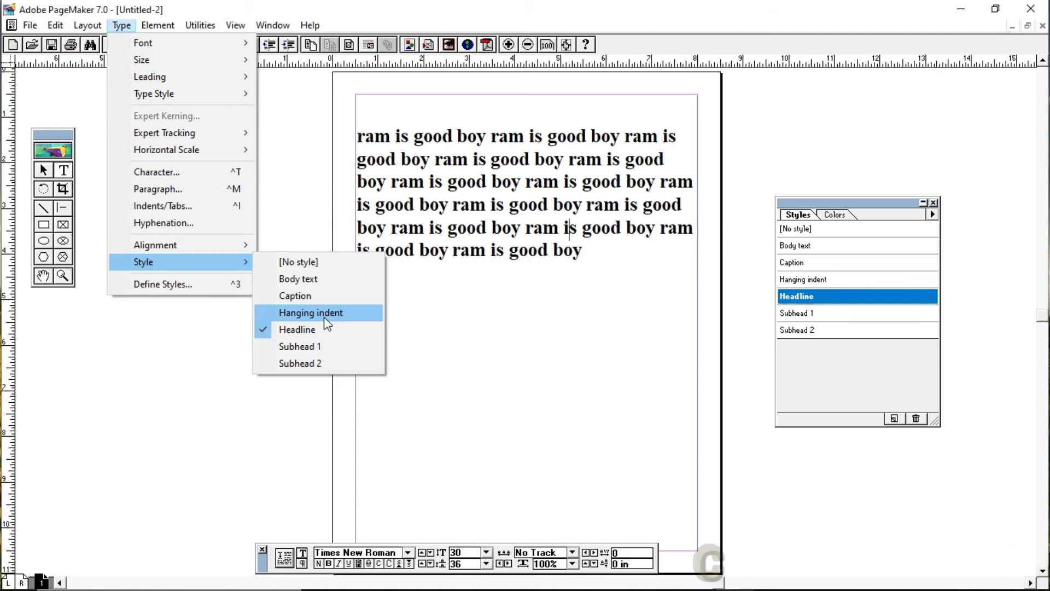
# Step: Start a new paragraph style in the style definitions and name it "certificate title"
pyautogui.click(193, 290)
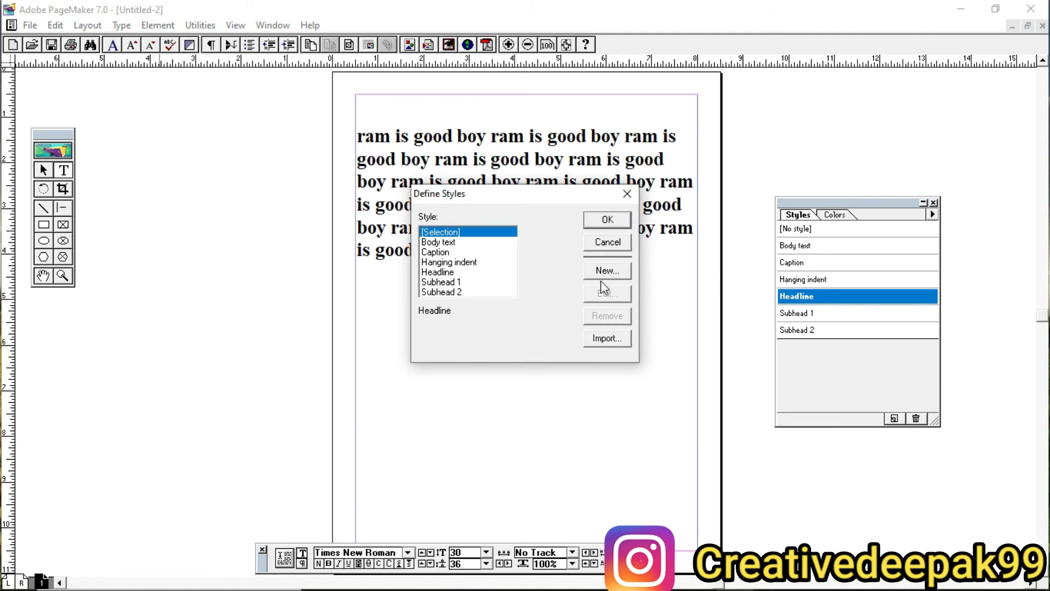
pyautogui.hotkey('ctrl', '2')
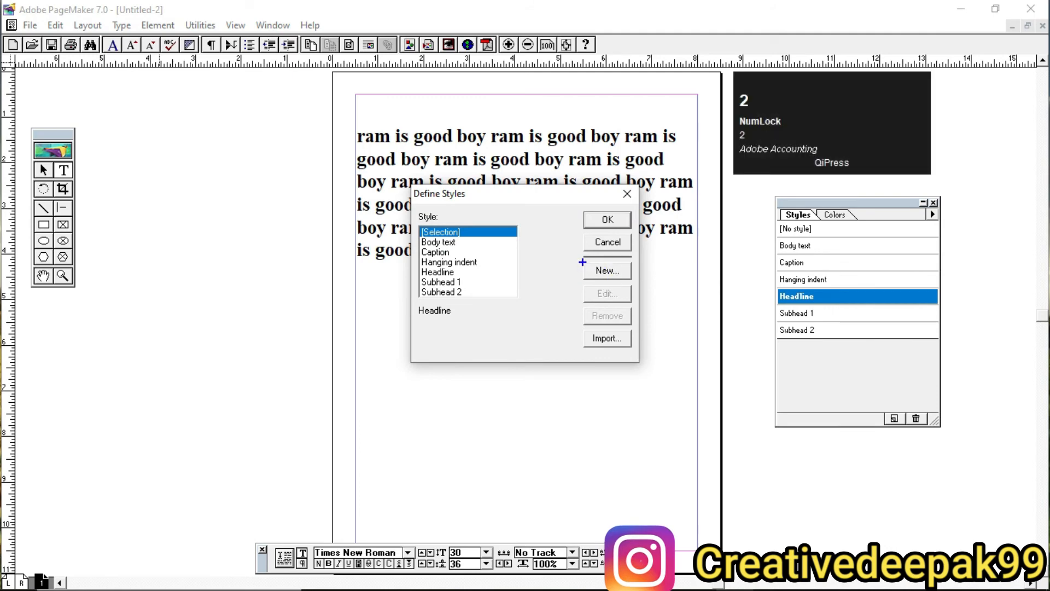
pyautogui.moveTo(579, 259); pyautogui.dragTo(638, 282)
pyautogui.scroll(2, 598, 281)
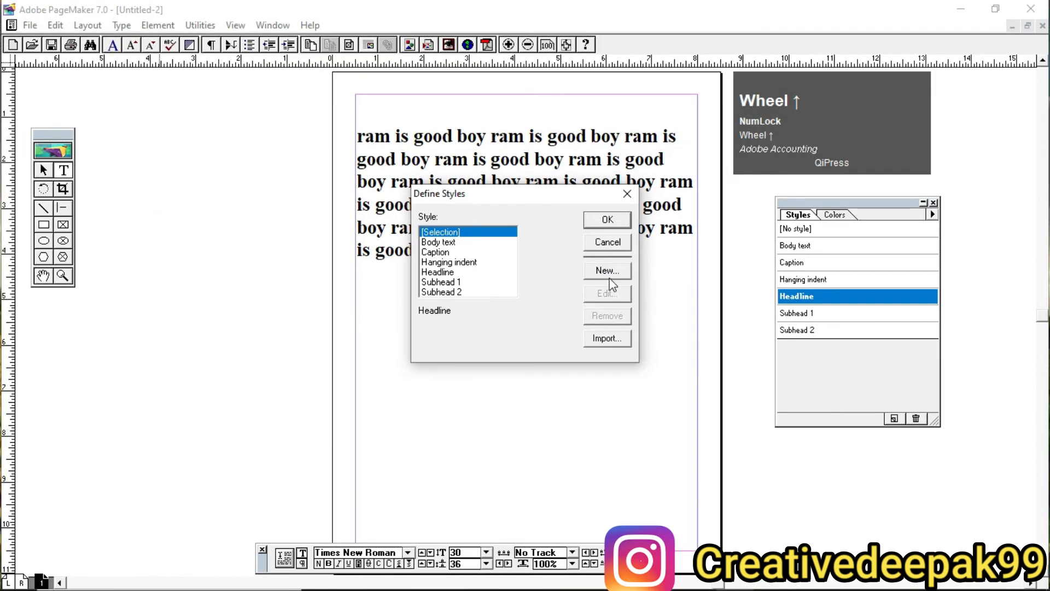
pyautogui.click(616, 266)
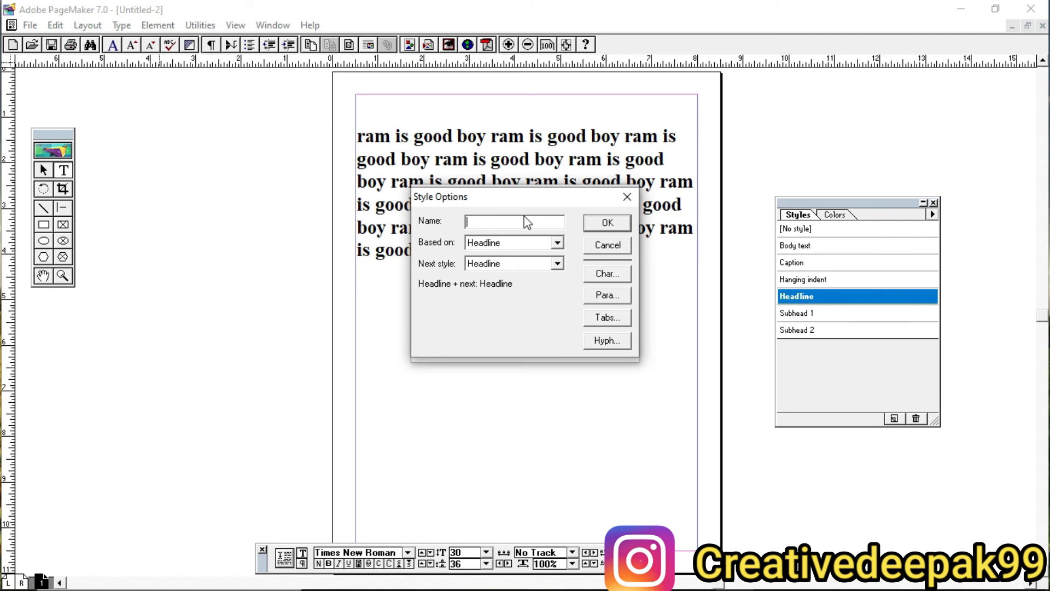
pyautogui.write('certi')
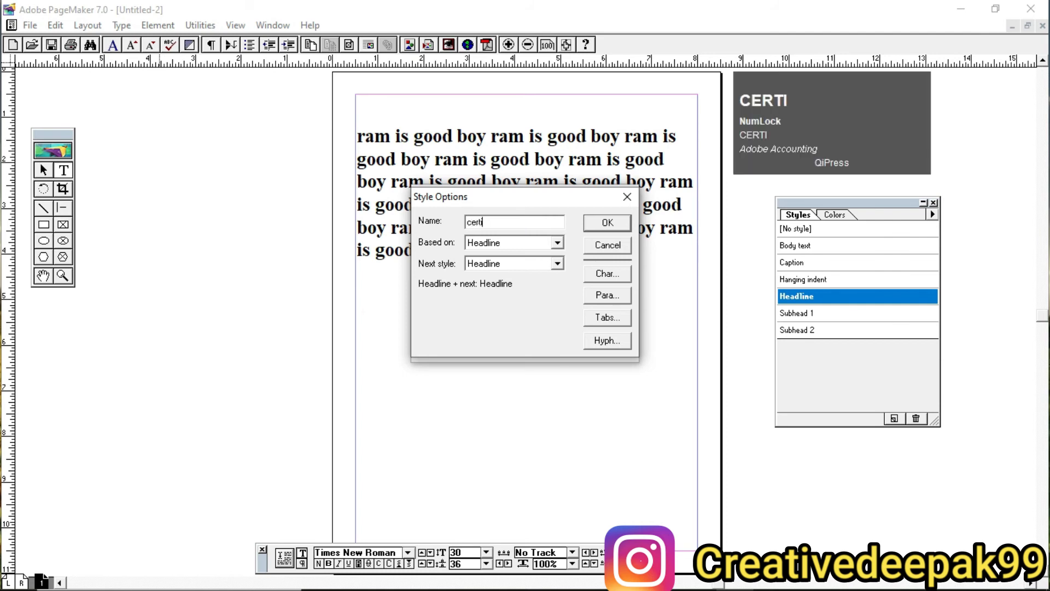
pyautogui.write('ficate')
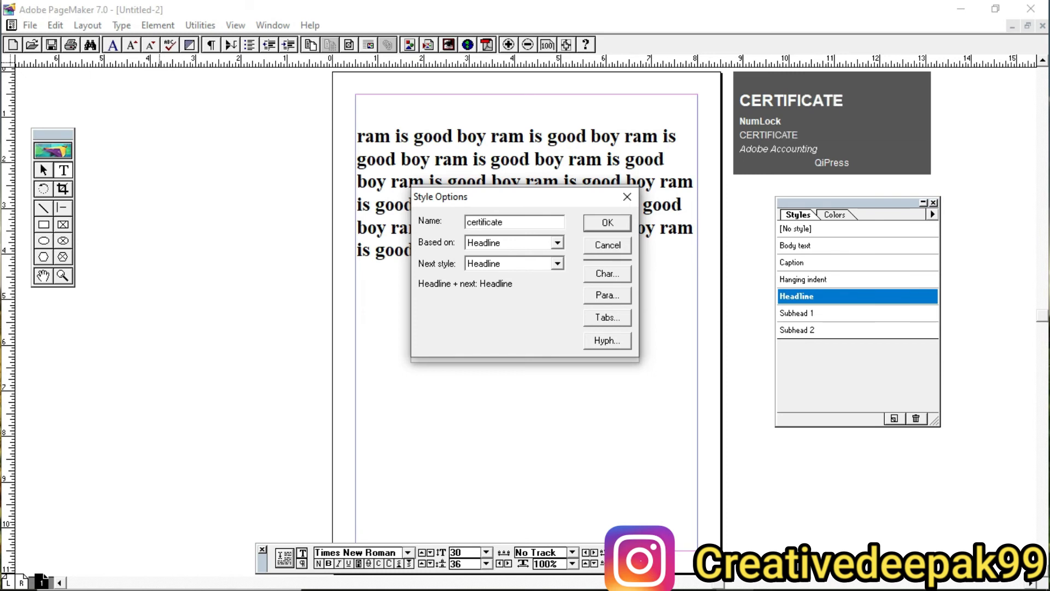
pyautogui.write(' ti')
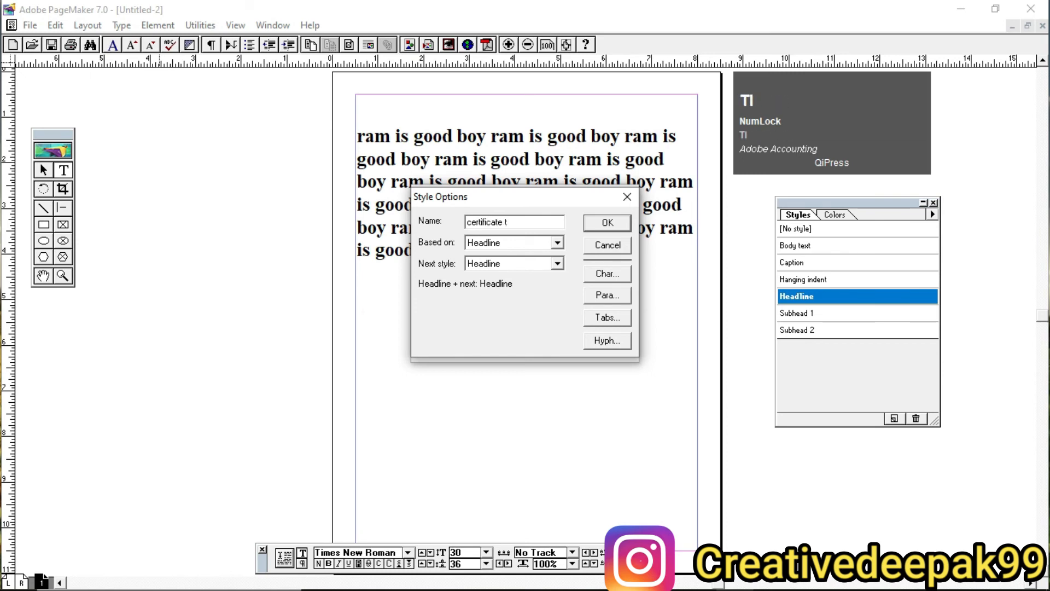
pyautogui.write('itle')
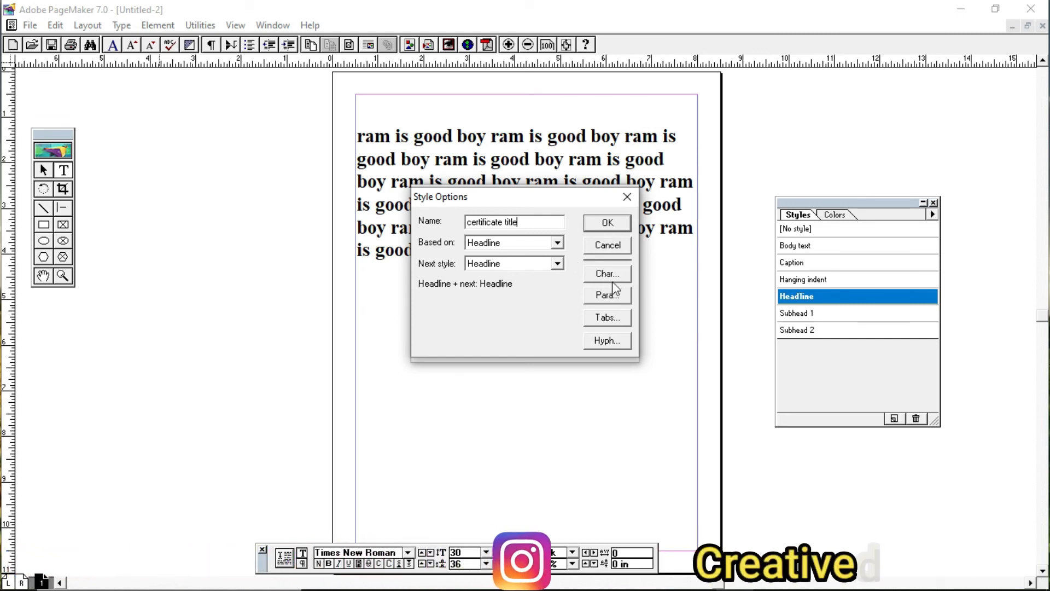
# Step: Set the character font of the certificate title style to Vivaldi
pyautogui.hotkey('ctrl', '2')
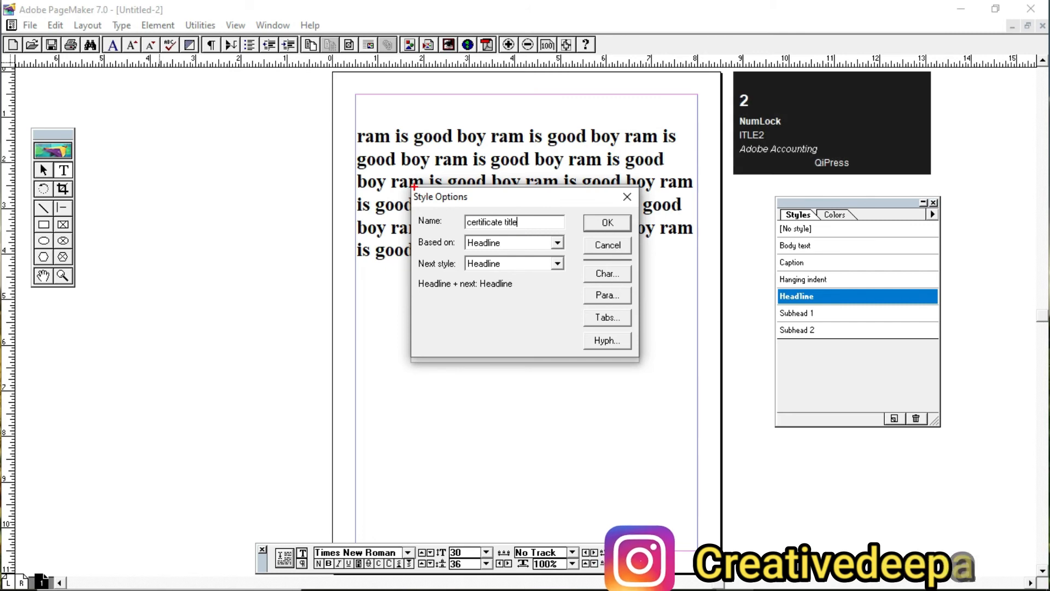
pyautogui.moveTo(414, 187)
pyautogui.mouseDown()
pyautogui.moveTo(550, 305)
pyautogui.moveTo(639, 356)
pyautogui.mouseUp()
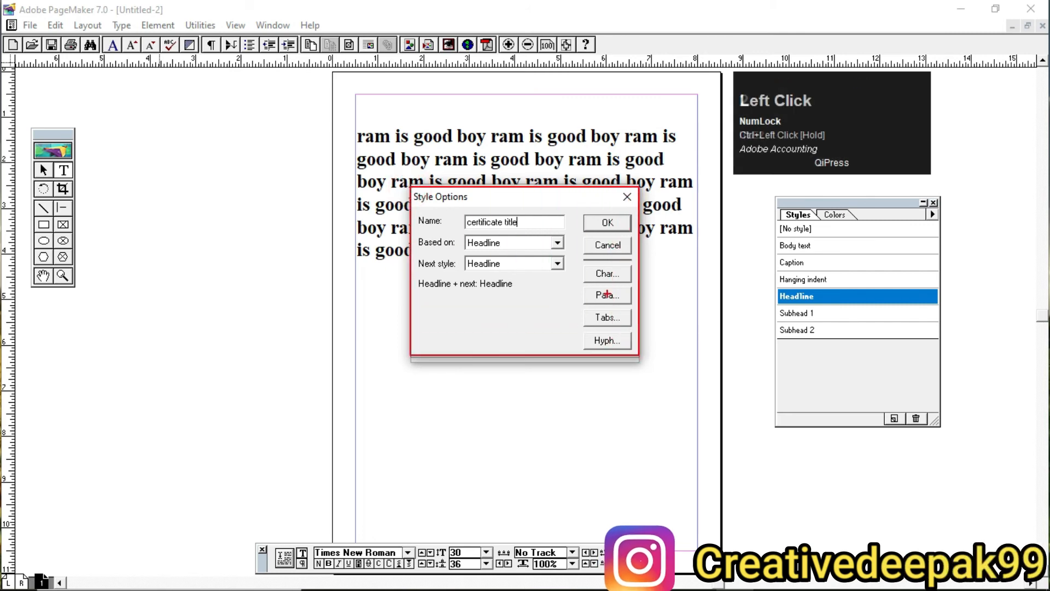
pyautogui.scroll(2, 546, 279)
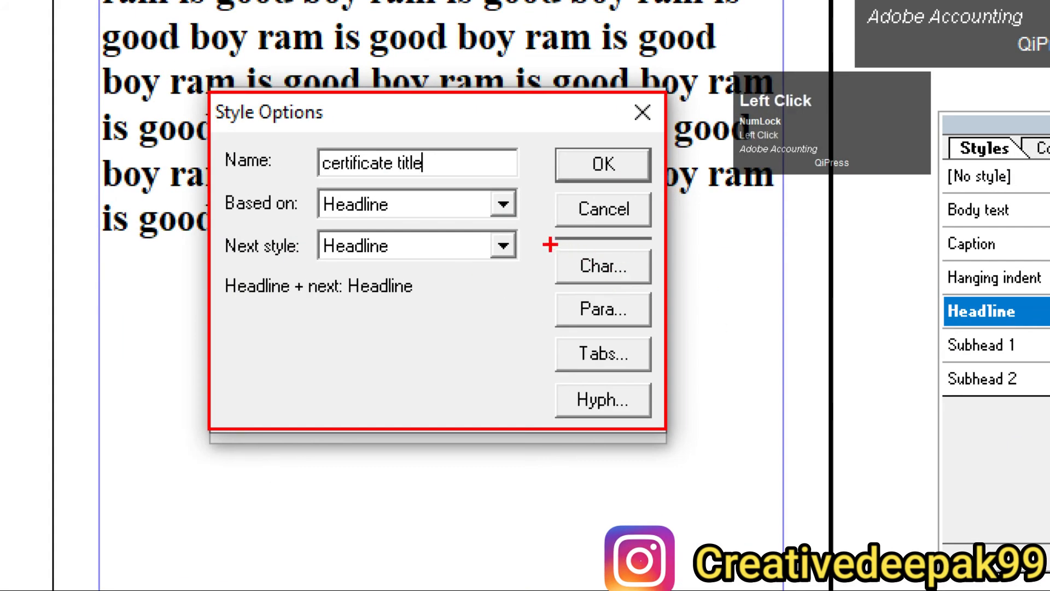
pyautogui.keyDown('ctrl'); pyautogui.moveTo(550, 244); pyautogui.dragTo(657, 287); pyautogui.keyUp('ctrl')
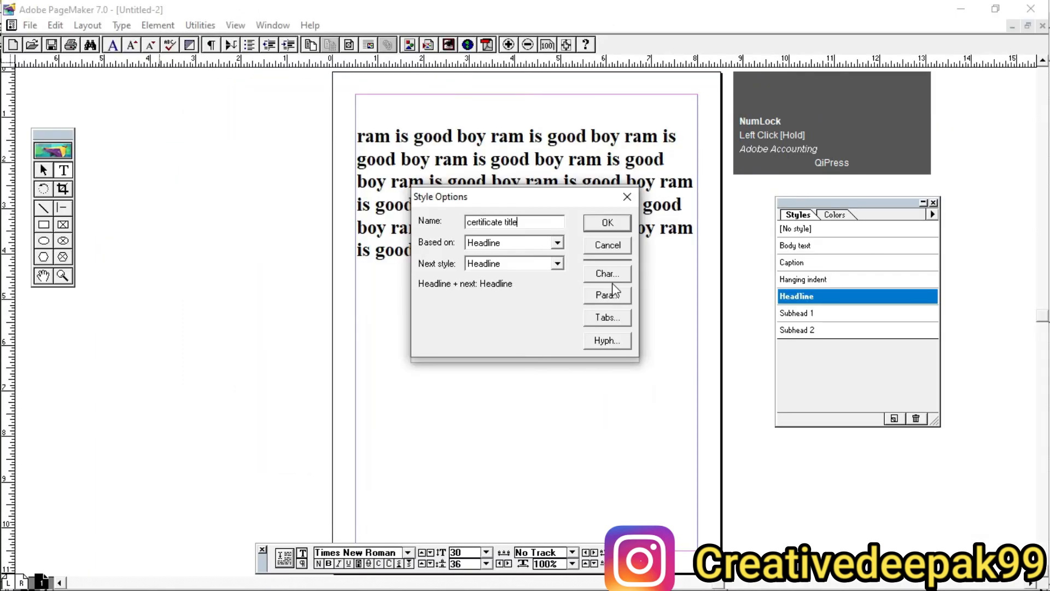
pyautogui.click(608, 269)
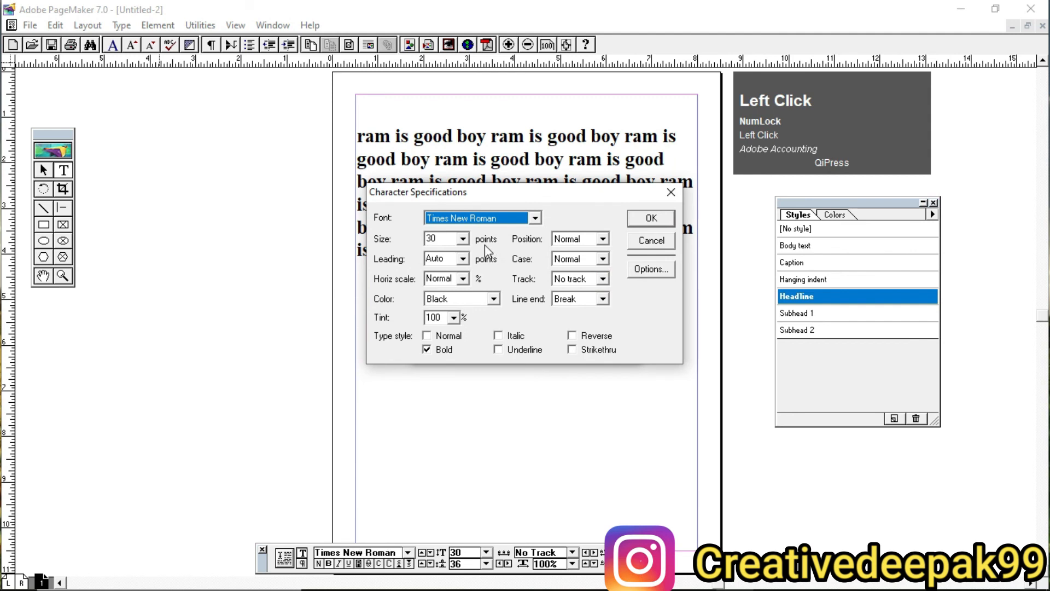
pyautogui.click(534, 219)
pyautogui.click(513, 219)
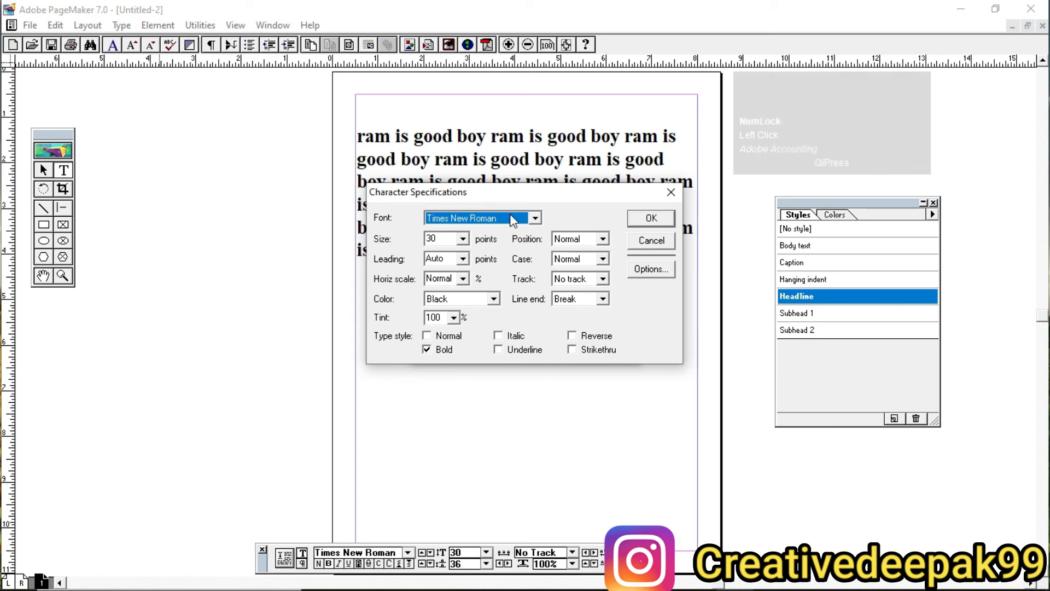
pyautogui.press('v')
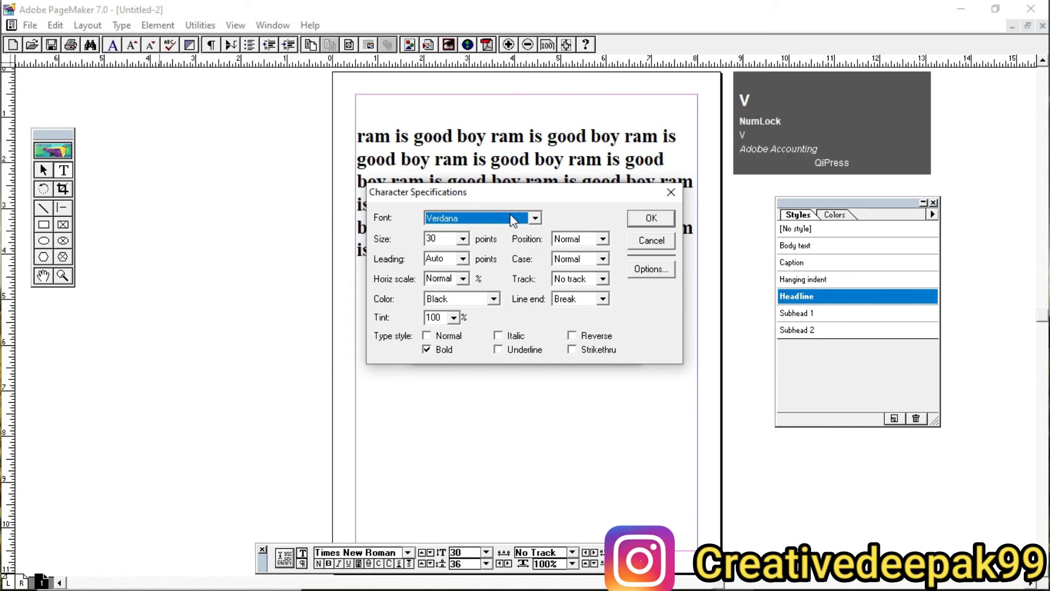
pyautogui.press('Down')
# Step: Give the certificate title style a 48-point size, Blue color and italic type, and save the style definition
pyautogui.click(463, 239)
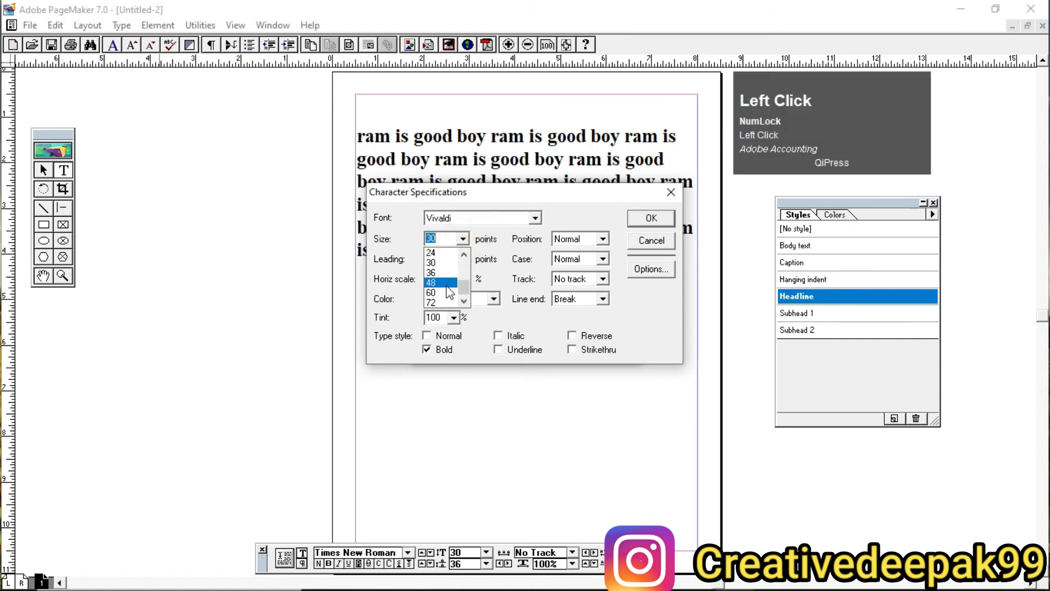
pyautogui.click(437, 295)
pyautogui.click(465, 300)
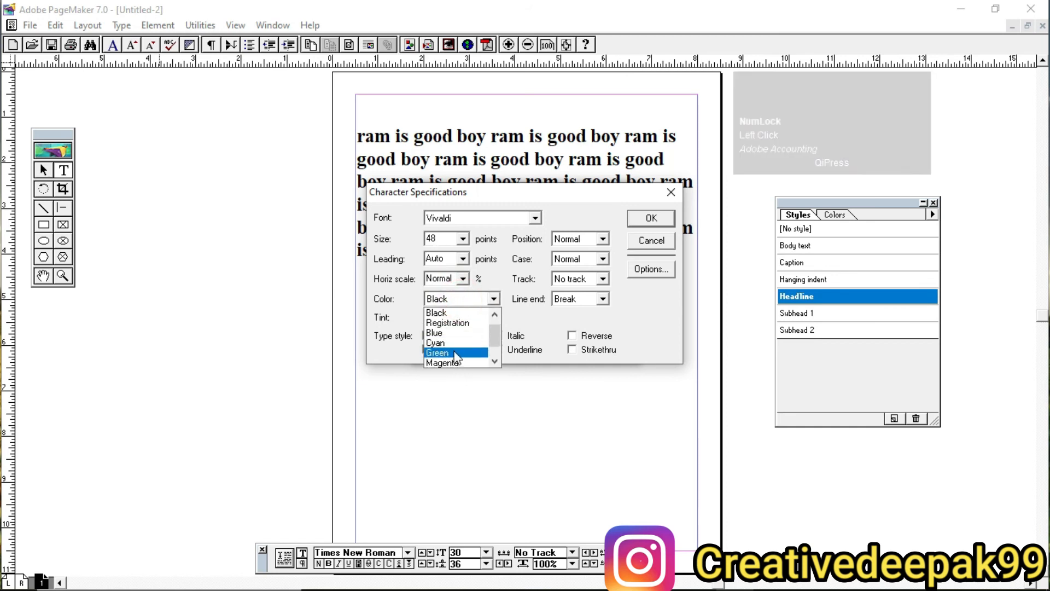
pyautogui.click(446, 333)
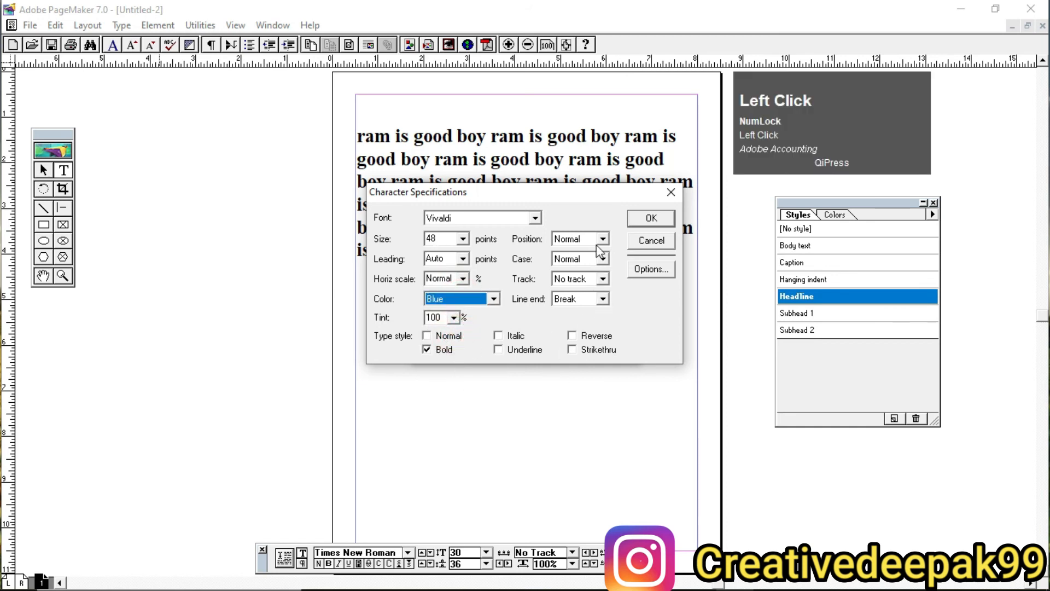
pyautogui.click(498, 336)
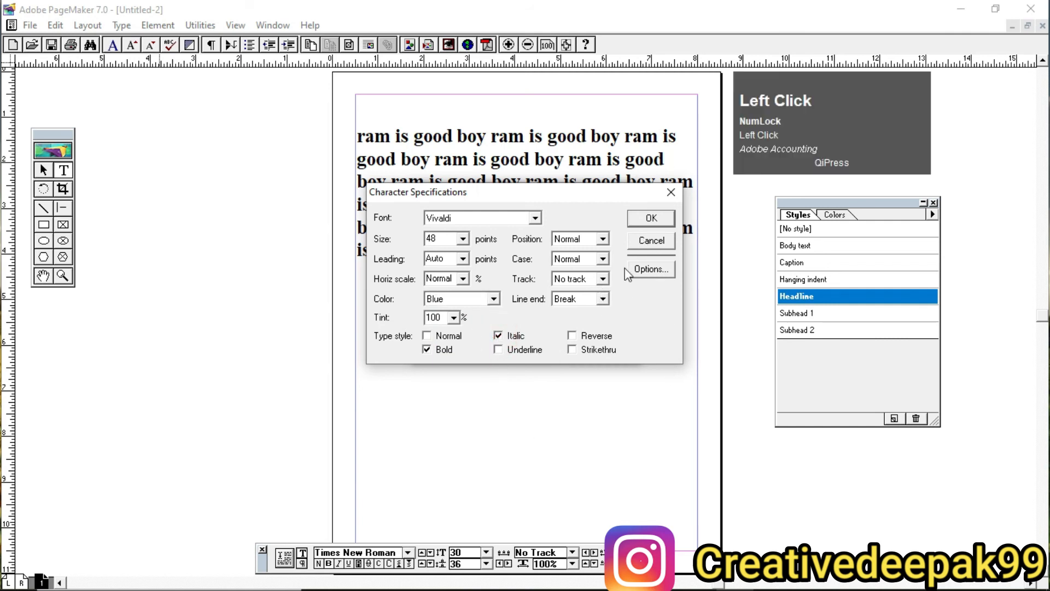
pyautogui.click(426, 349)
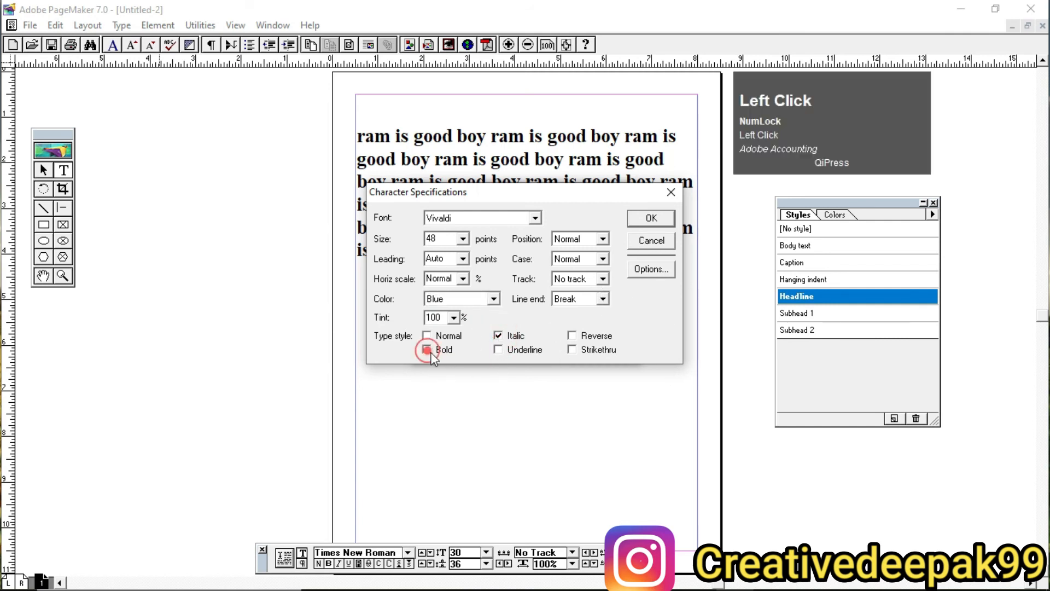
pyautogui.click(651, 219)
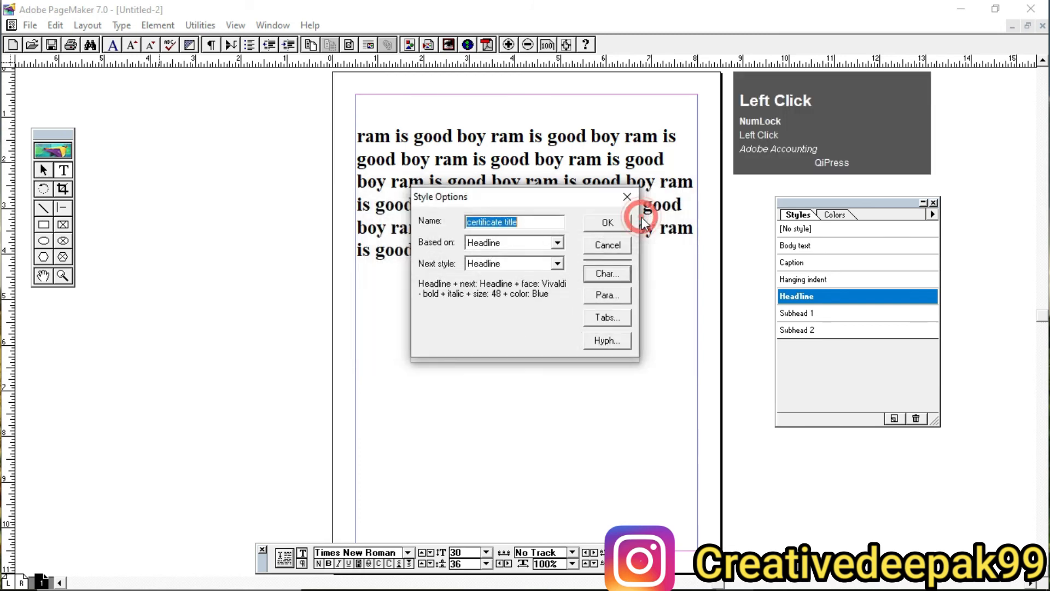
pyautogui.click(617, 227)
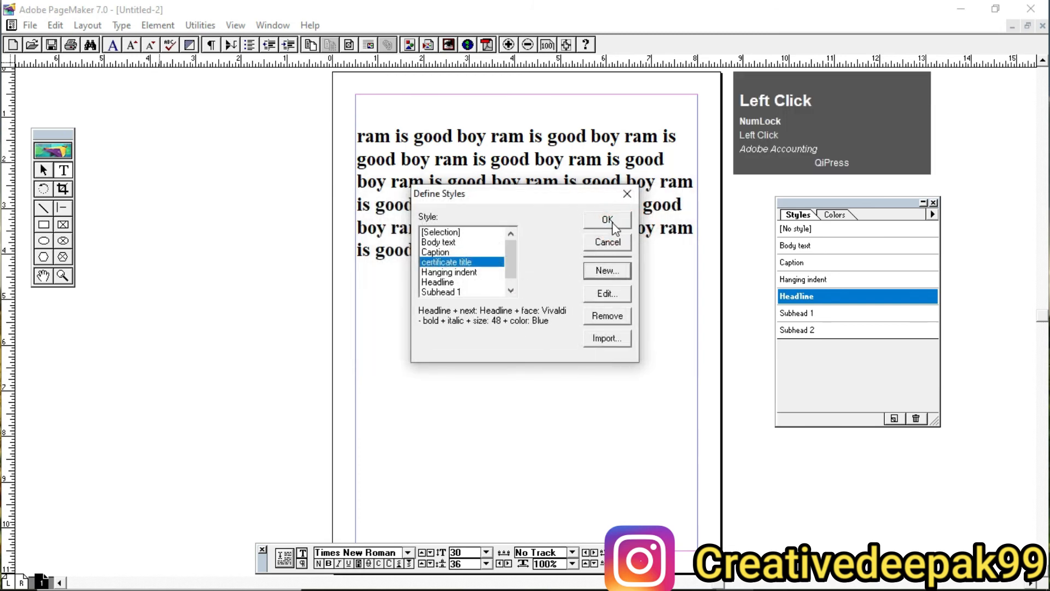
pyautogui.click(609, 221)
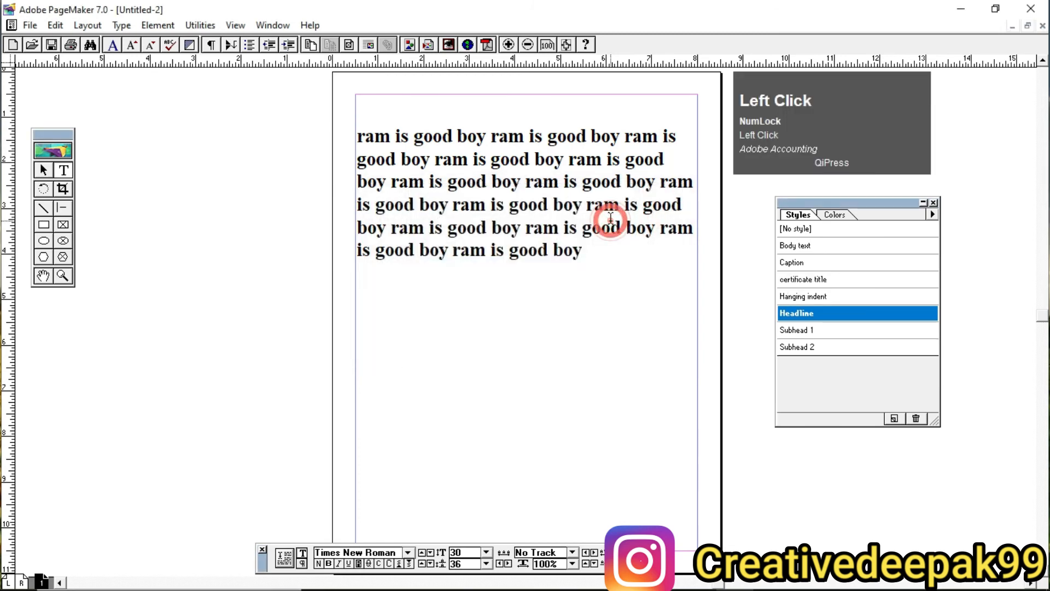
pyautogui.click(790, 290)
pyautogui.hotkey('ctrl', '2')
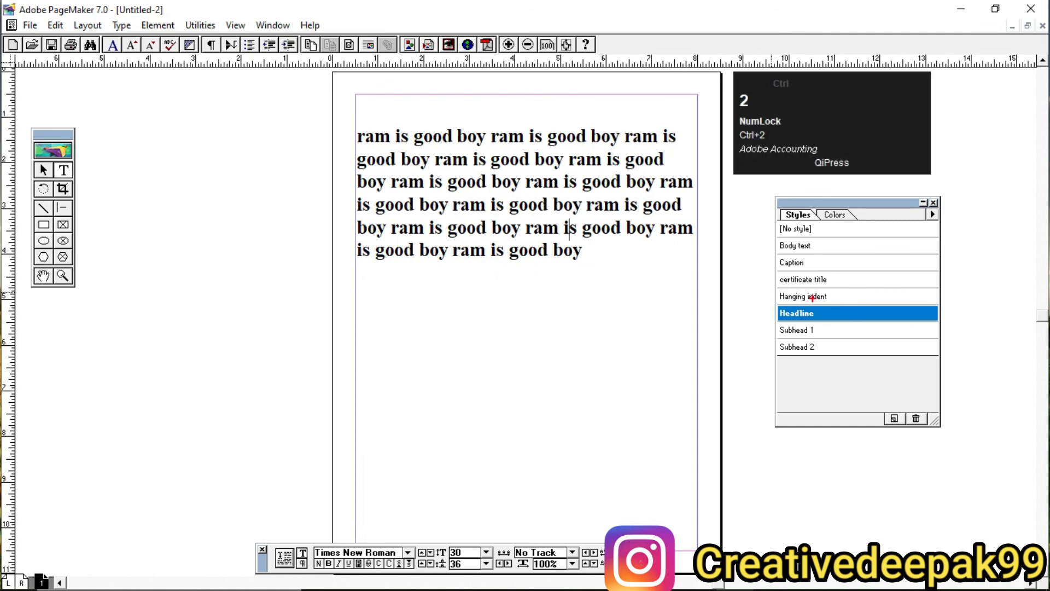
pyautogui.moveTo(766, 196)
pyautogui.mouseDown()
pyautogui.moveTo(810, 267)
pyautogui.moveTo(953, 438)
pyautogui.mouseUp()
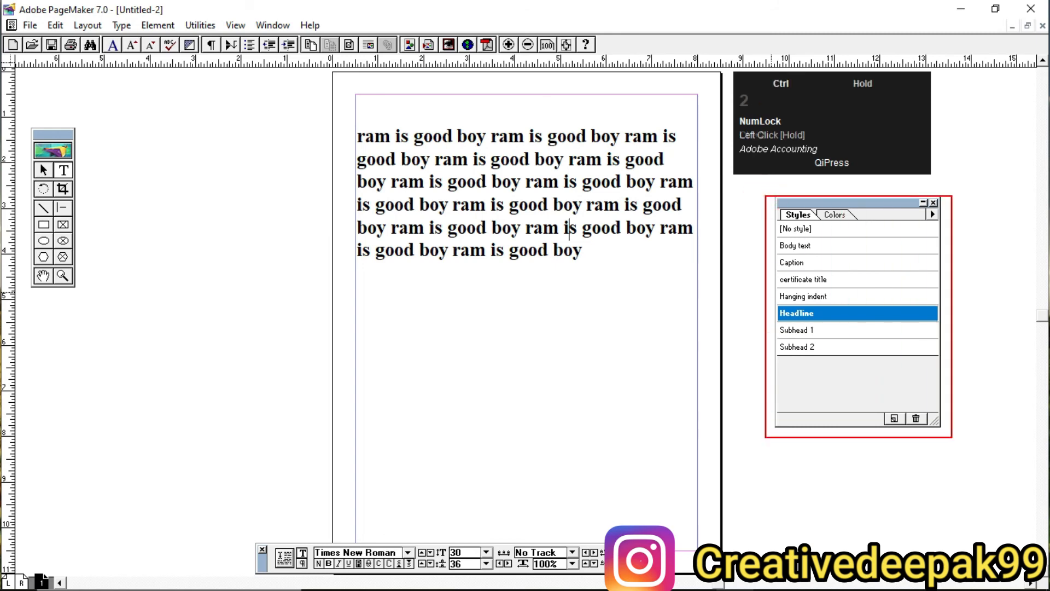
pyautogui.scroll(1, 791, 288)
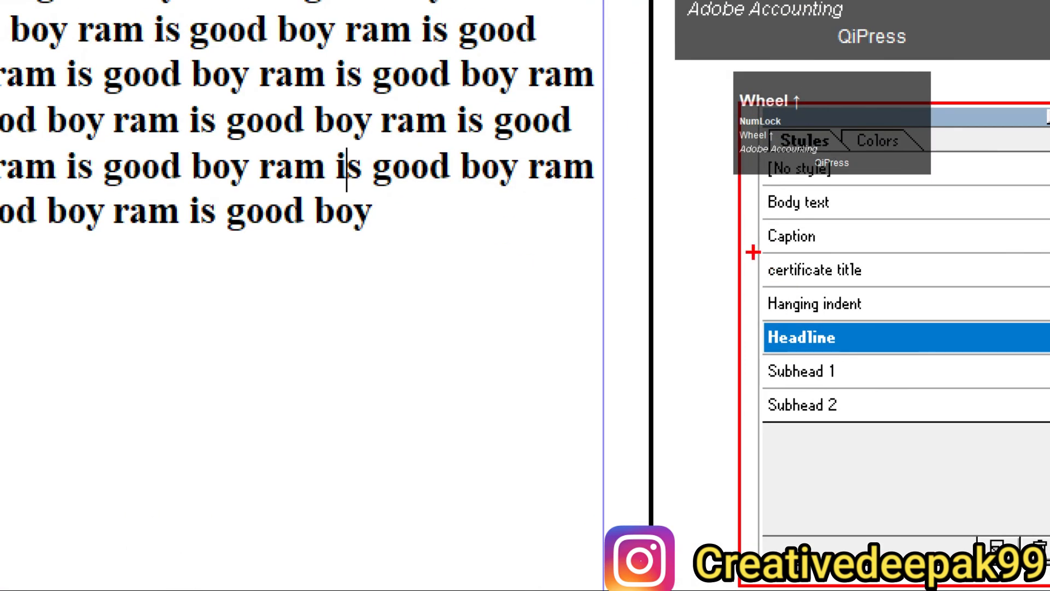
pyautogui.moveTo(753, 252)
pyautogui.mouseDown()
pyautogui.moveTo(803, 292)
pyautogui.moveTo(891, 295)
pyautogui.mouseUp()
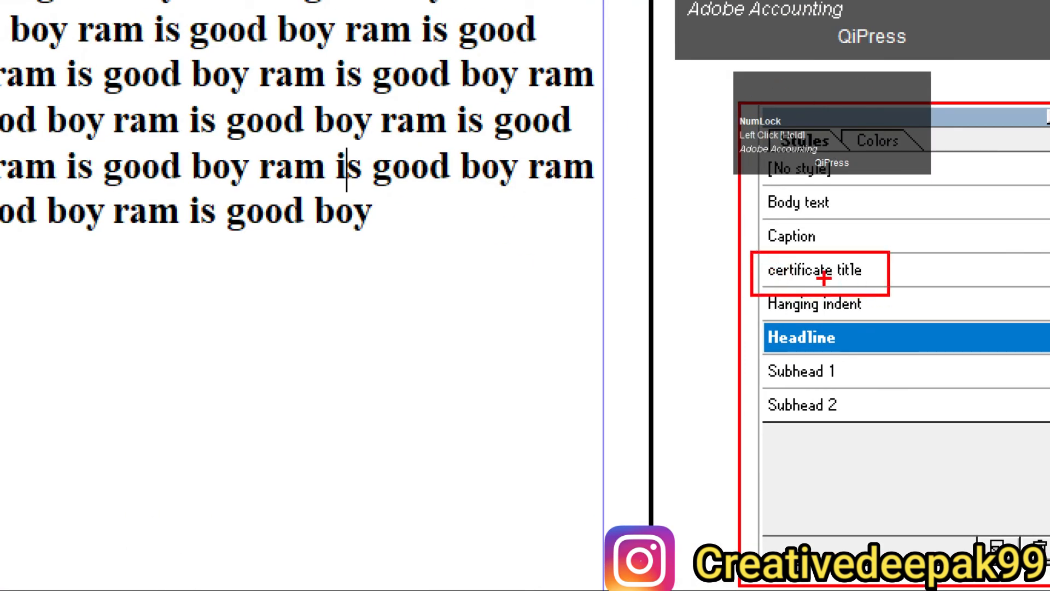
pyautogui.scroll(1, 824, 279)
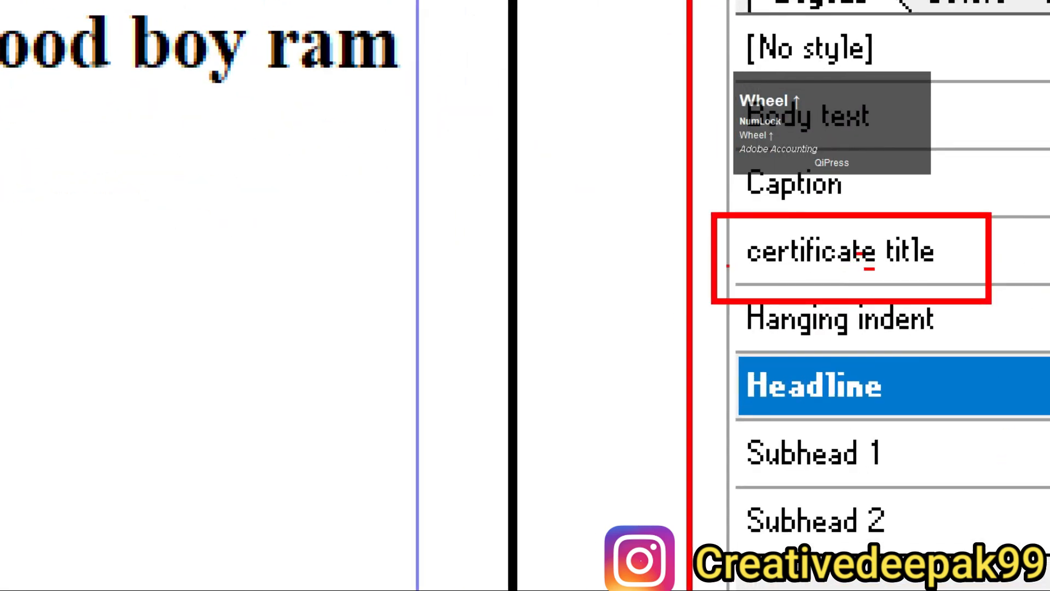
pyautogui.press('Escape')
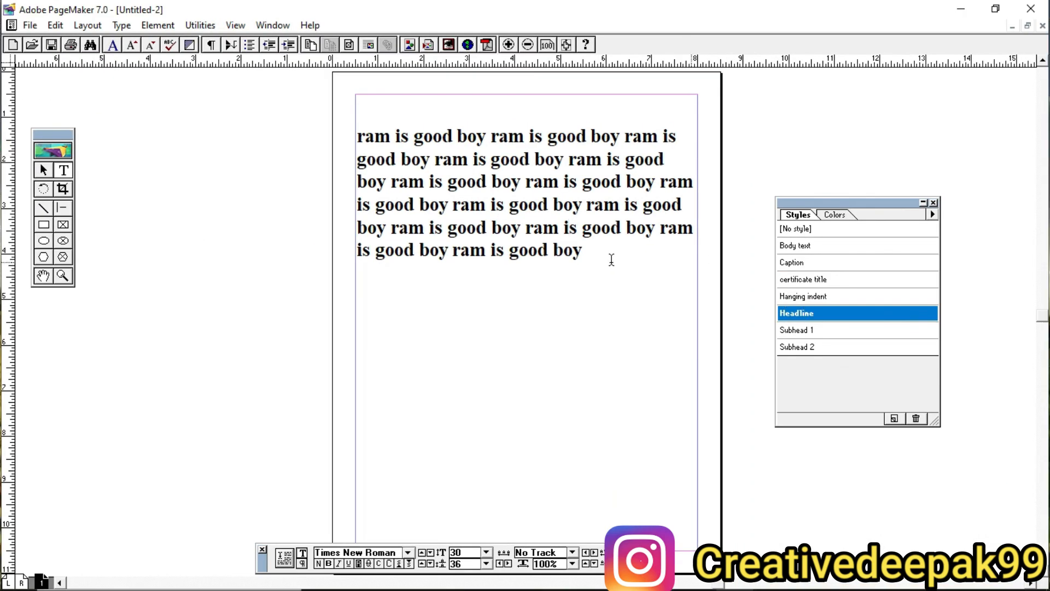
# Step: Select all the sample text and try Subhead 1, Subhead 2, Hanging indent, Headline and Caption on it, ending on Body text
pyautogui.moveTo(357, 136); pyautogui.dragTo(617, 260)
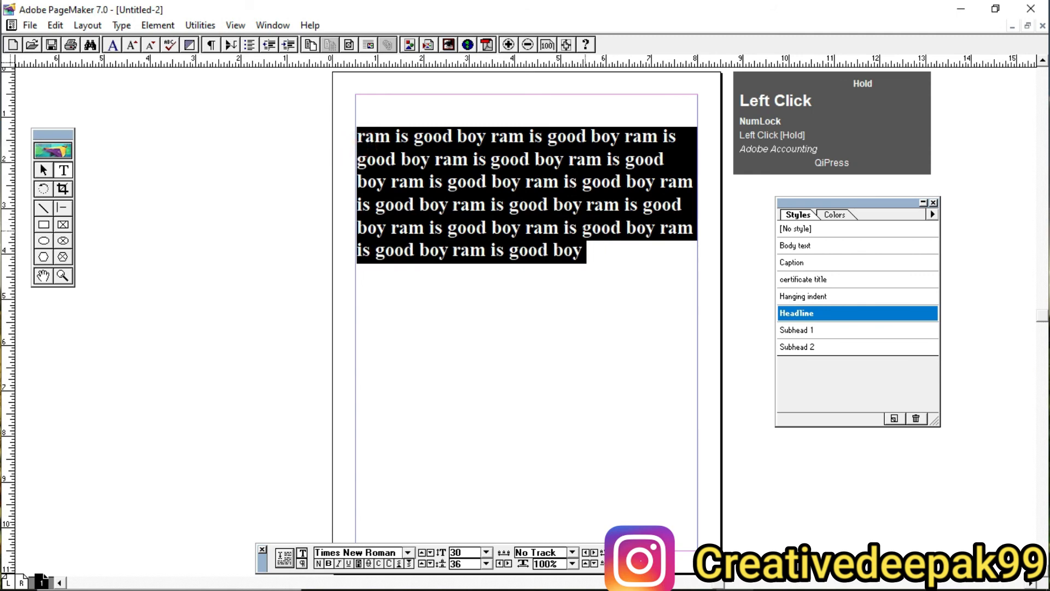
pyautogui.click(581, 224)
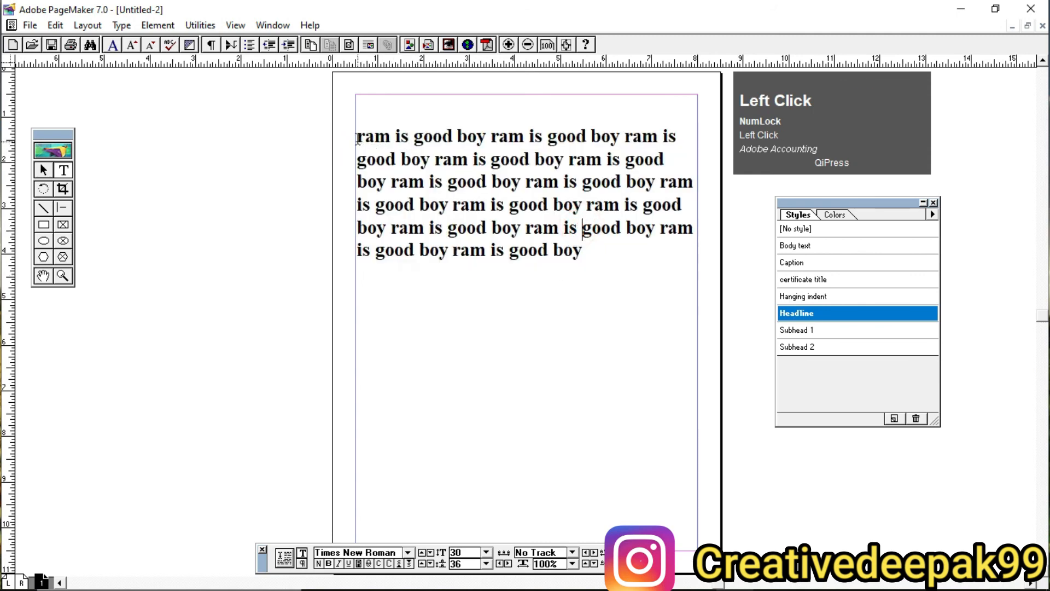
pyautogui.moveTo(358, 138); pyautogui.dragTo(583, 252)
pyautogui.click(797, 329)
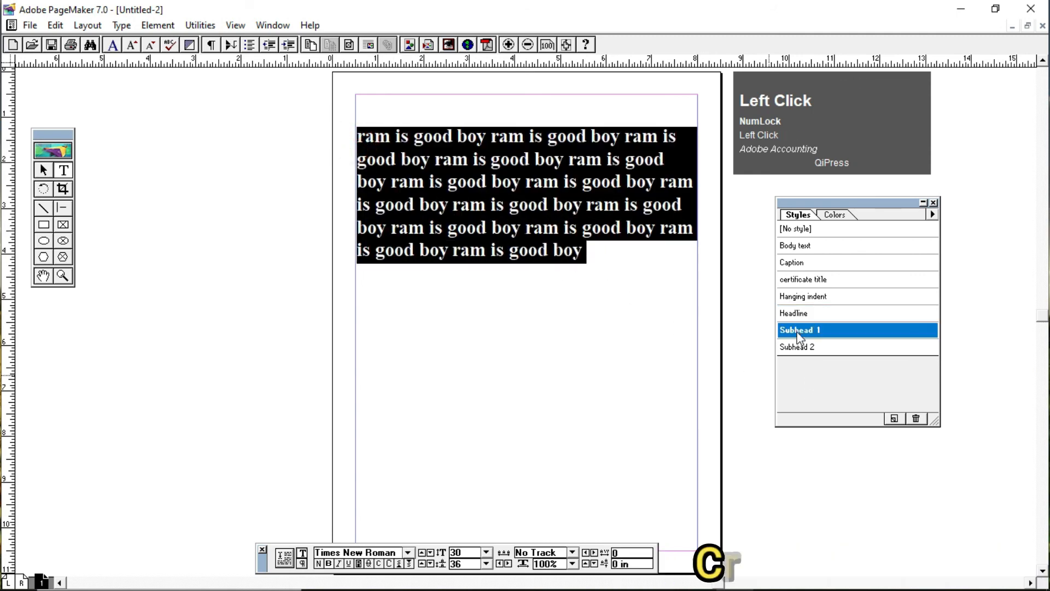
pyautogui.click(811, 346)
pyautogui.click(823, 299)
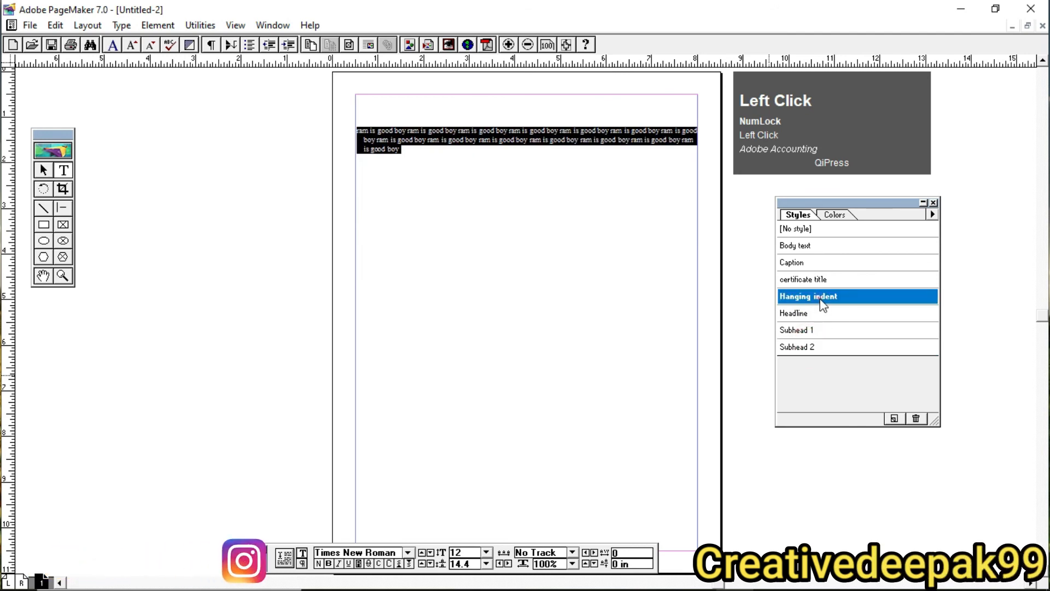
pyautogui.click(821, 312)
pyautogui.click(806, 263)
pyautogui.click(812, 246)
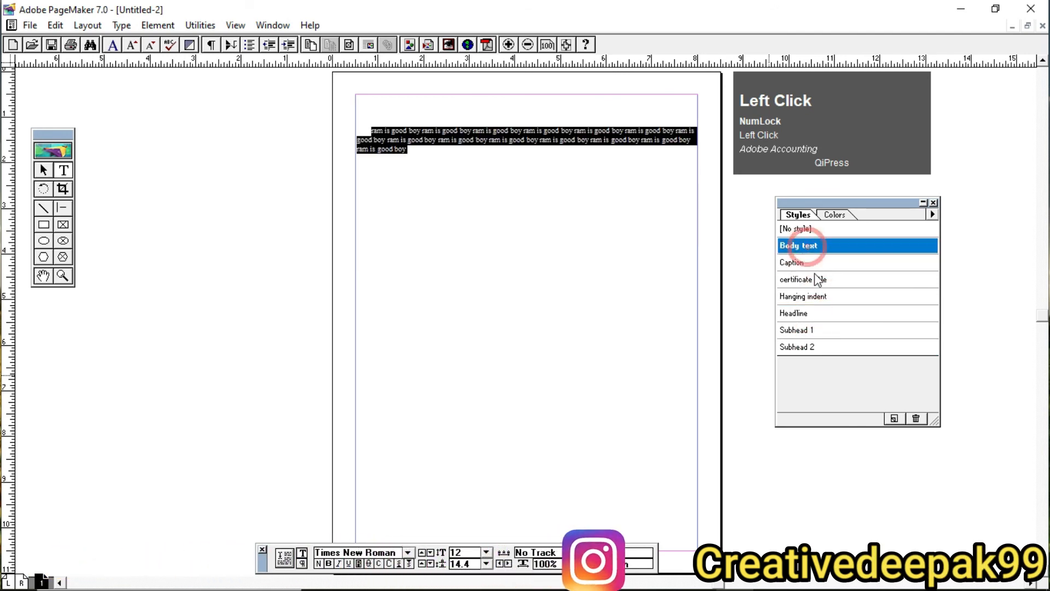
pyautogui.click(817, 280)
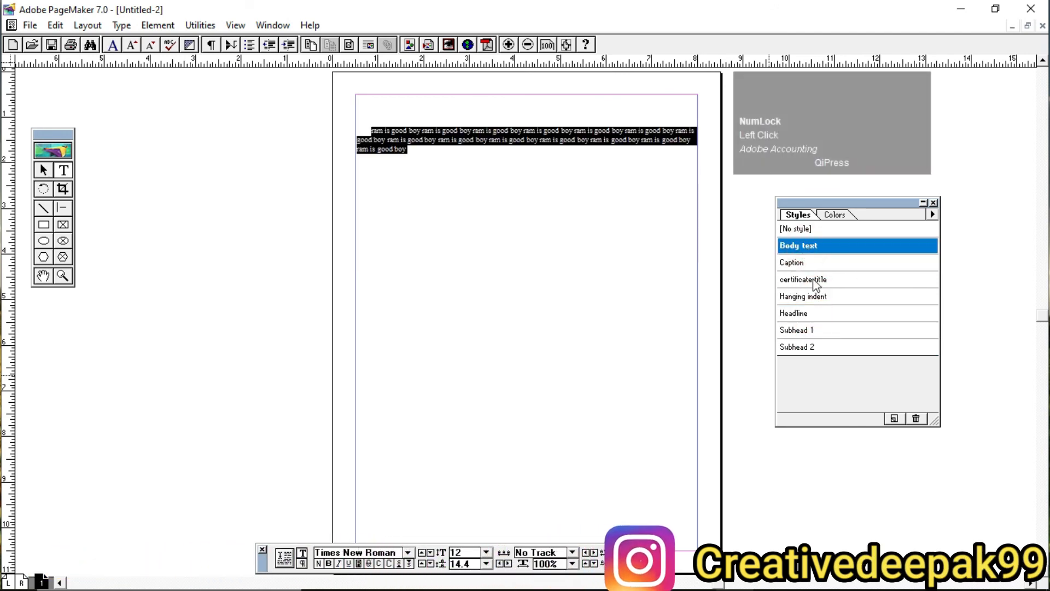
# Step: Apply the certificate title style to the sample text, then try Body text, [No style], Caption, Headline and Subhead 1, ending on Hanging indent
pyautogui.click(567, 352)
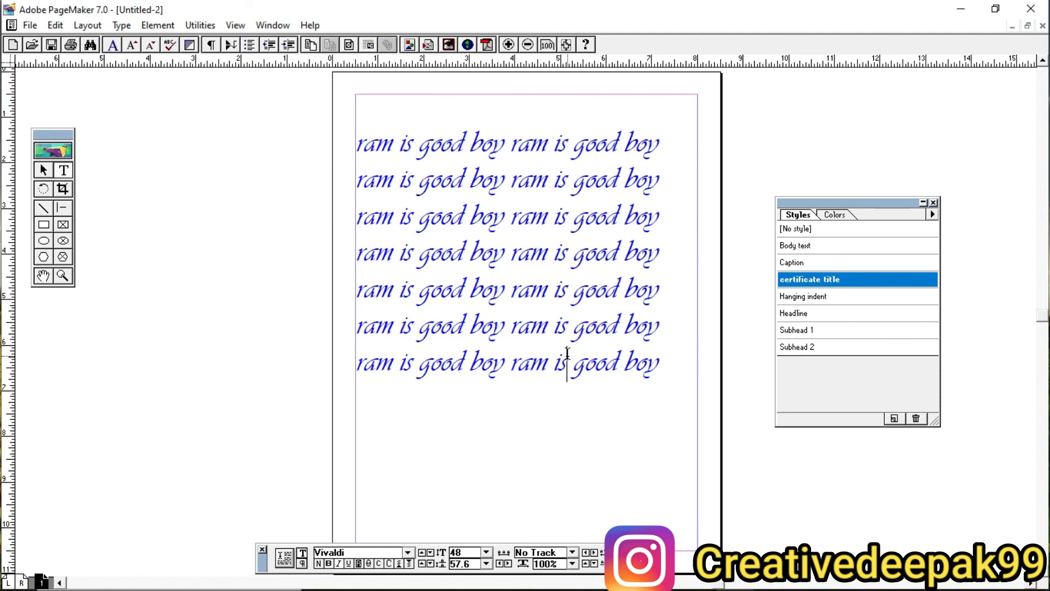
pyautogui.click(818, 245)
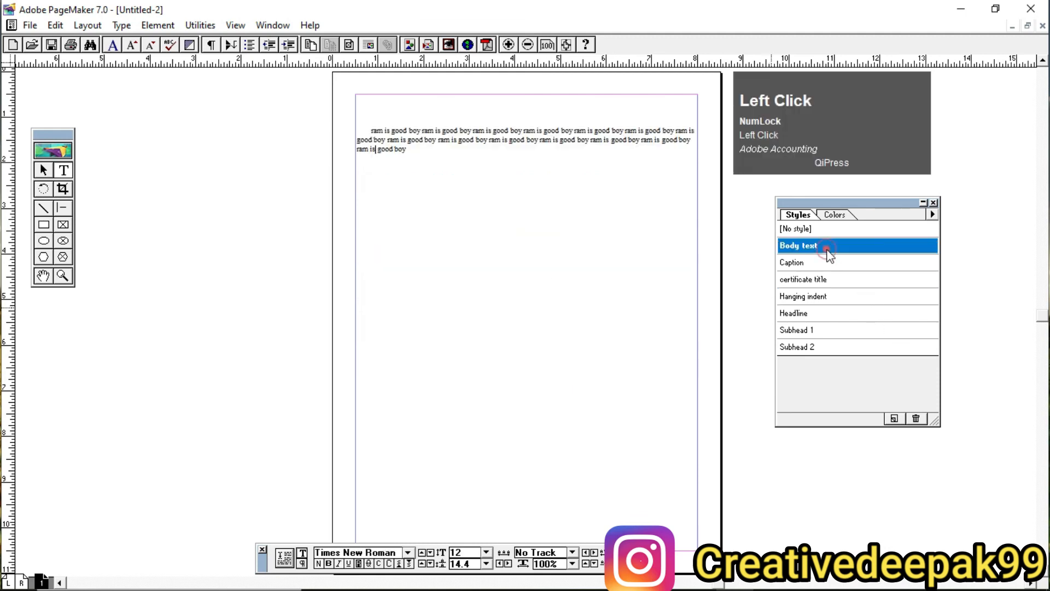
pyautogui.click(809, 228)
pyautogui.click(821, 263)
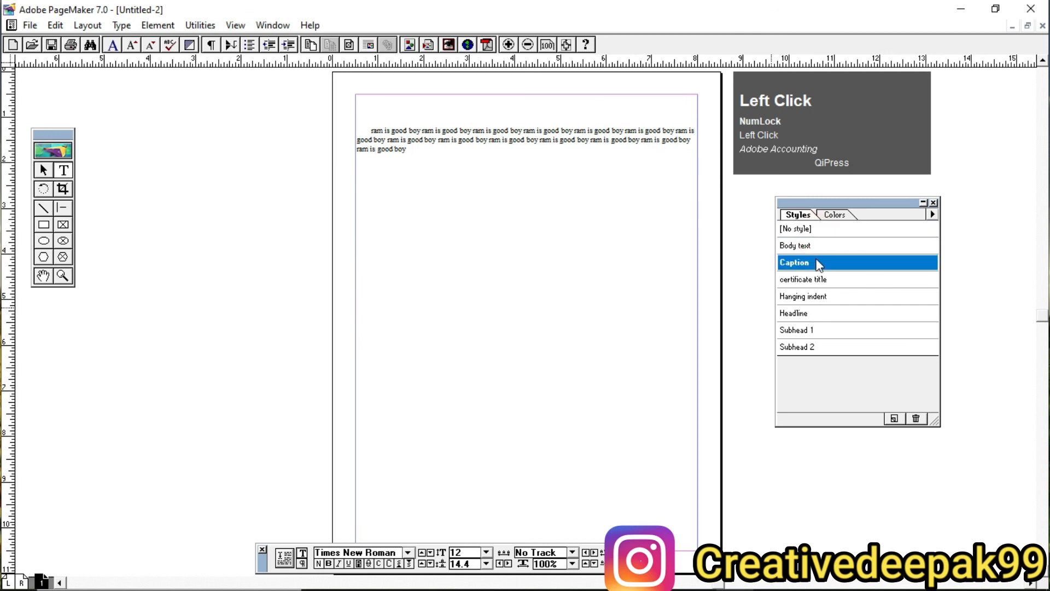
pyautogui.click(828, 296)
pyautogui.click(823, 331)
pyautogui.click(810, 313)
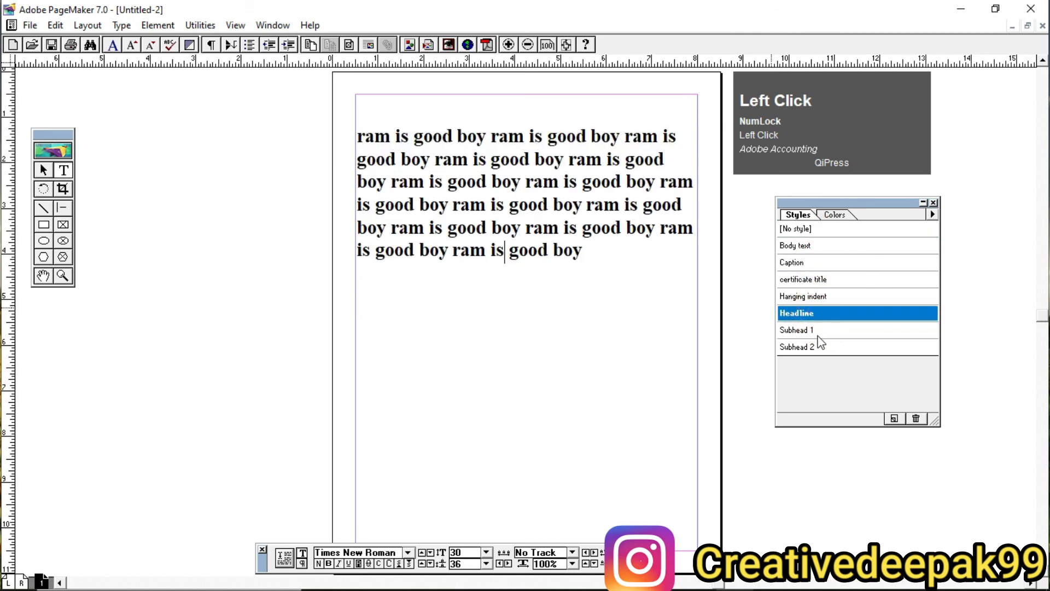
pyautogui.click(817, 331)
pyautogui.click(819, 297)
pyautogui.click(818, 330)
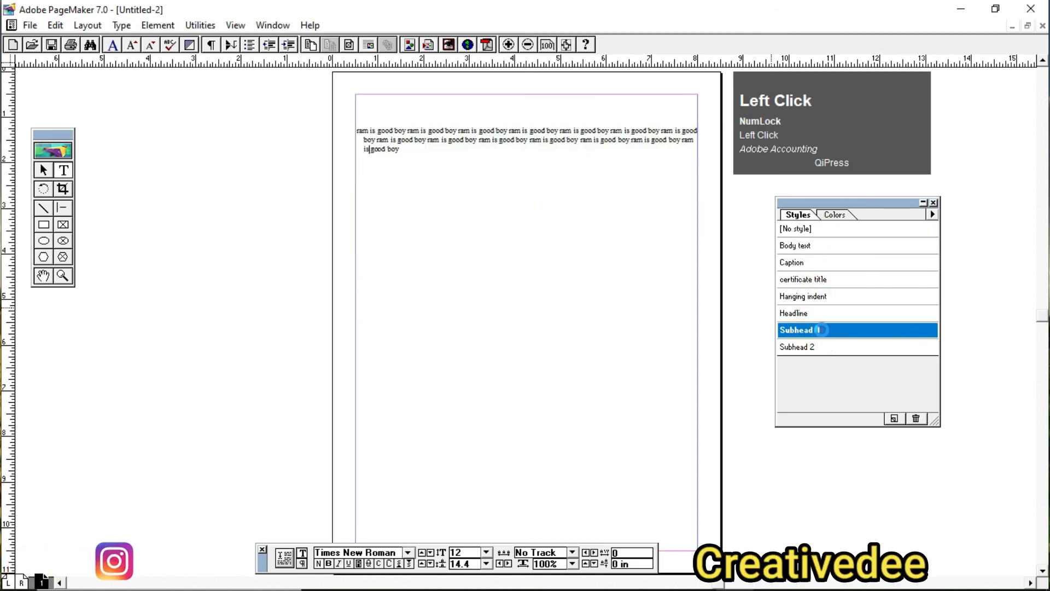
pyautogui.click(811, 299)
# Step: Open the style definitions to review the list of defined styles, and close them without making changes
pyautogui.click(122, 25)
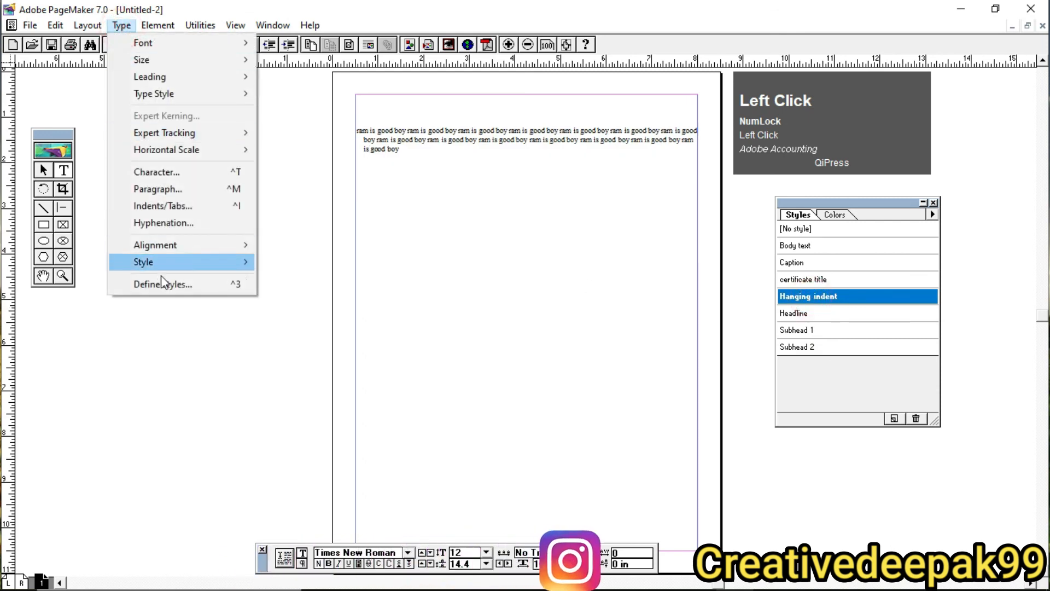
pyautogui.click(165, 288)
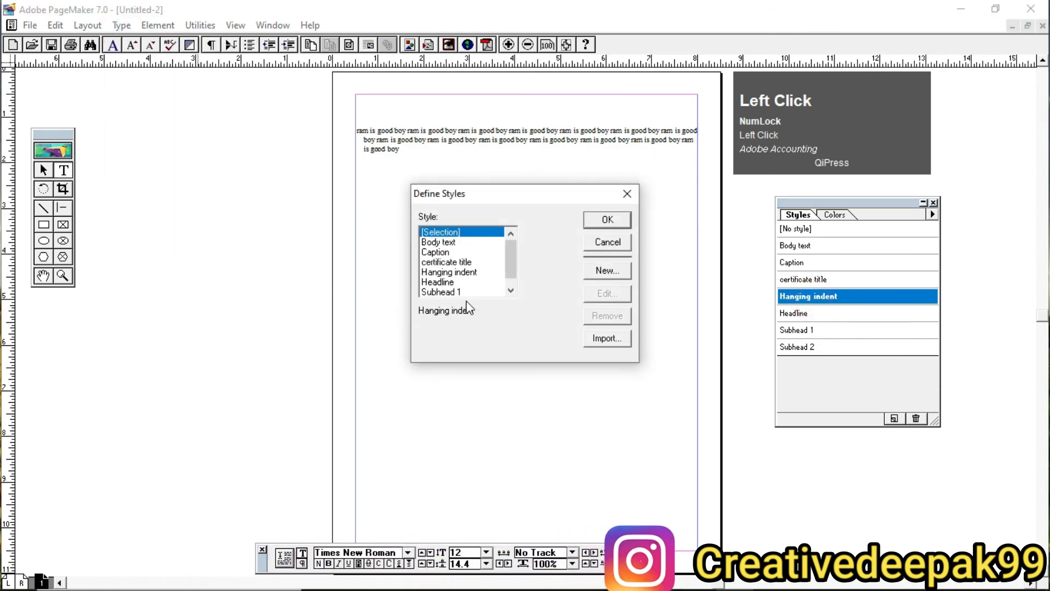
pyautogui.click(628, 196)
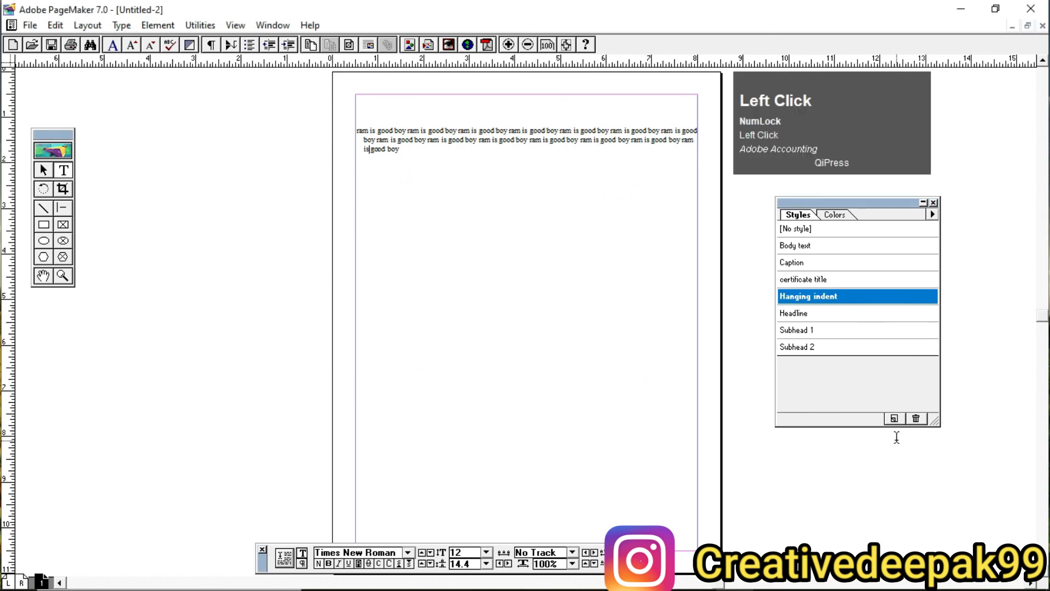
# Step: Open the options for a new style based on Hanging indent, view its character specifications, and cancel without creating it
pyautogui.hotkey('ctrl', '2')
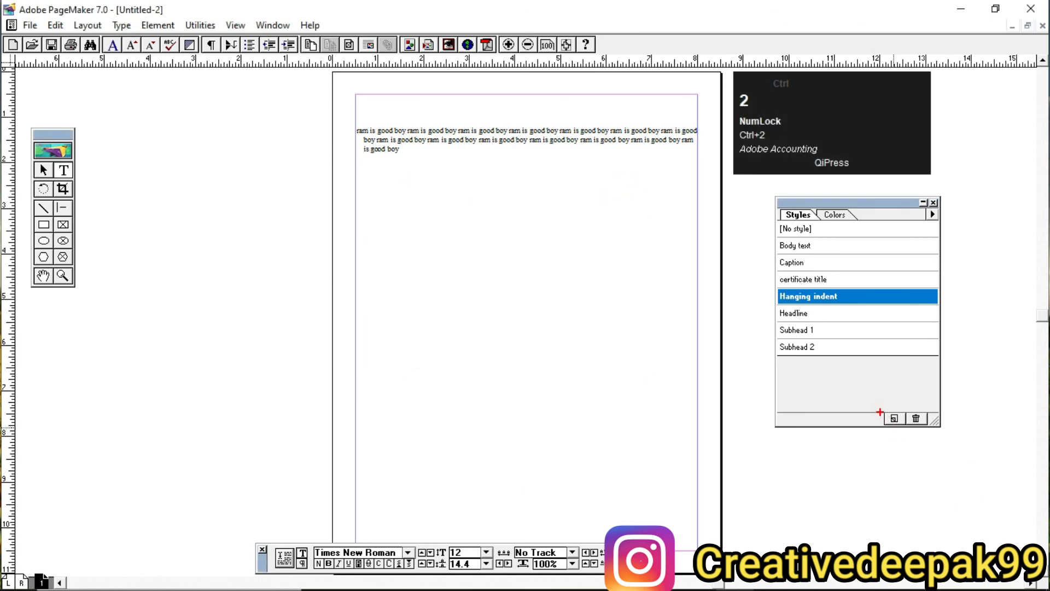
pyautogui.keyDown('ctrl'); pyautogui.click(893, 419); pyautogui.keyUp('ctrl')
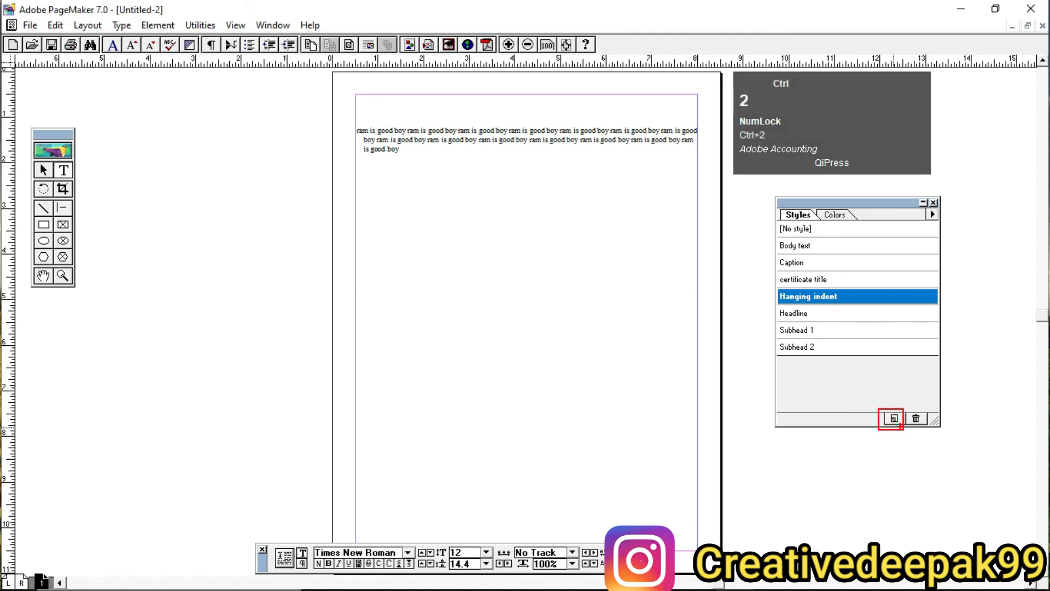
pyautogui.scroll(1, 891, 423)
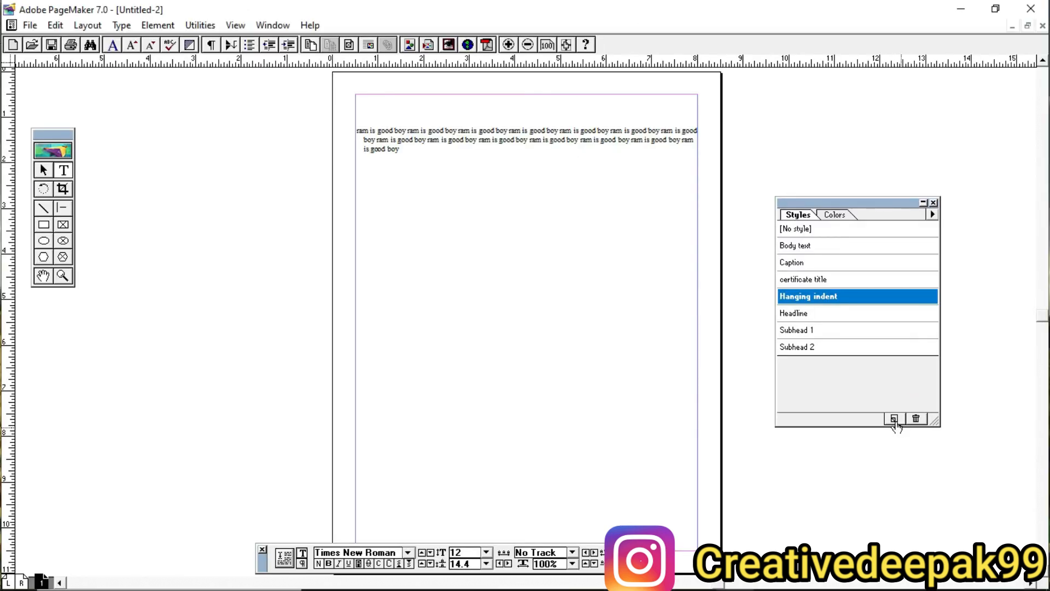
pyautogui.click(895, 420)
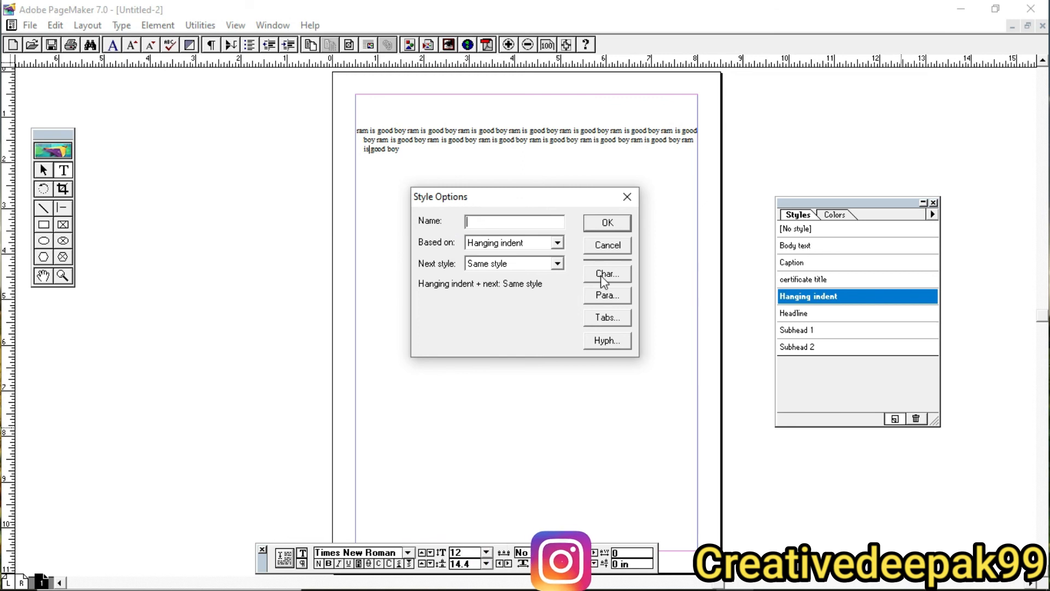
pyautogui.click(618, 279)
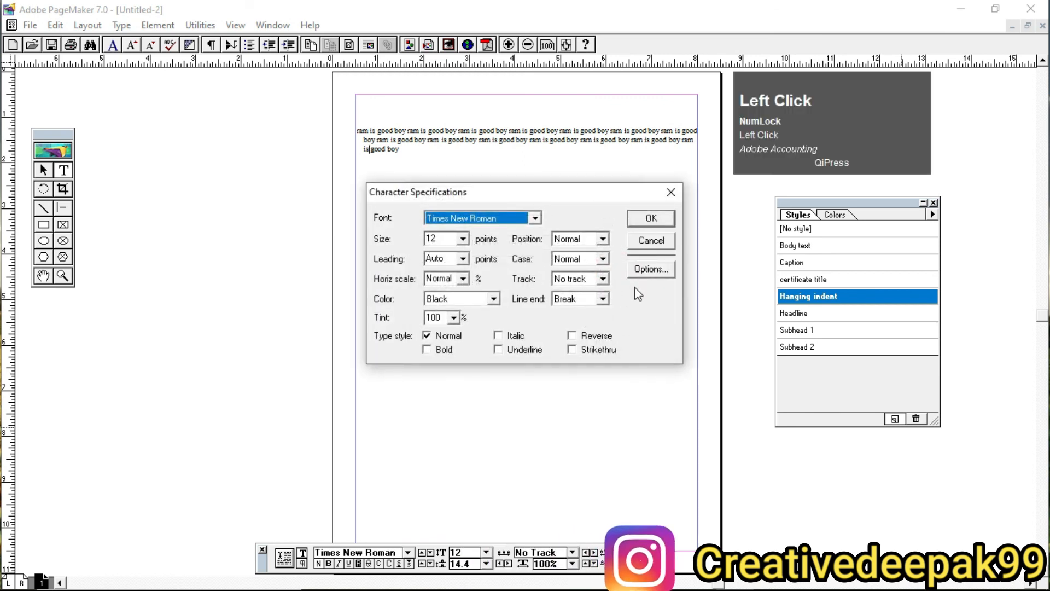
pyautogui.click(669, 244)
pyautogui.click(627, 197)
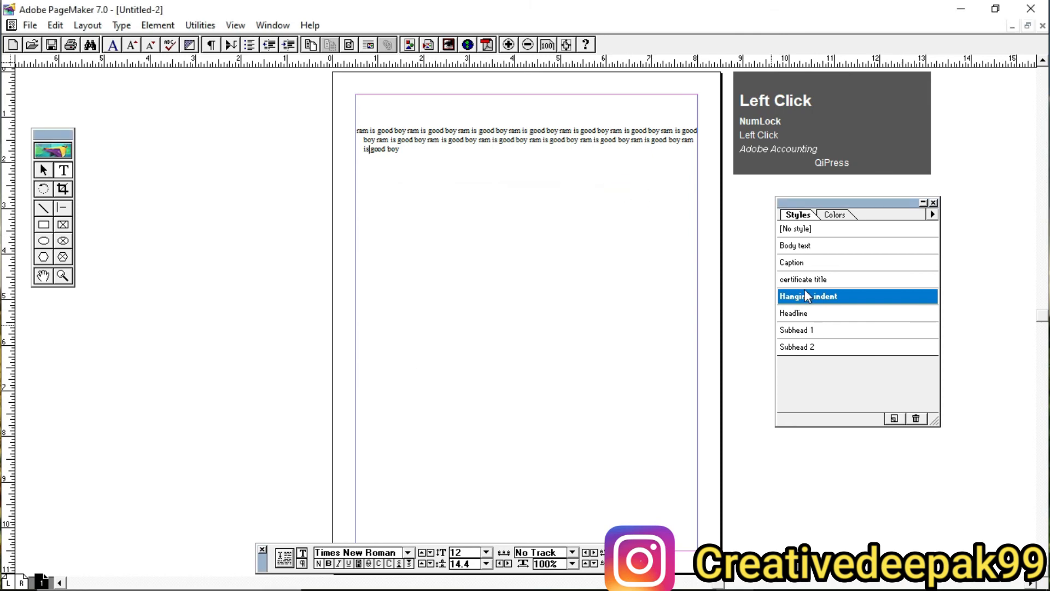
# Step: Switch the sample text among the certificate title, Headline, Caption, Body text and Subhead 1 styles, ending on Hanging indent
pyautogui.click(800, 280)
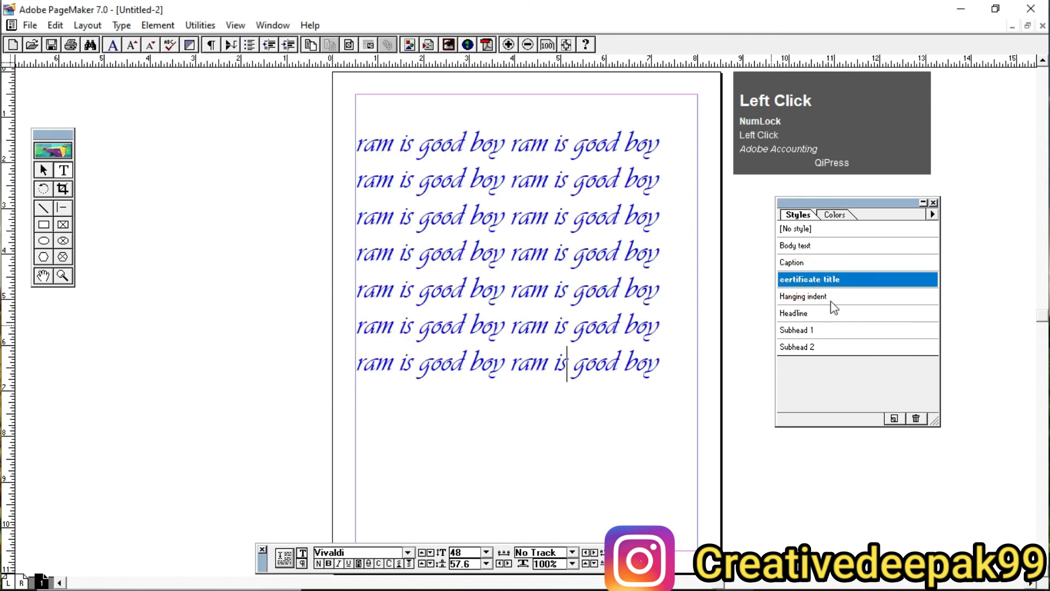
pyautogui.click(809, 296)
pyautogui.click(823, 314)
pyautogui.click(818, 279)
pyautogui.click(815, 262)
pyautogui.click(835, 326)
pyautogui.click(828, 282)
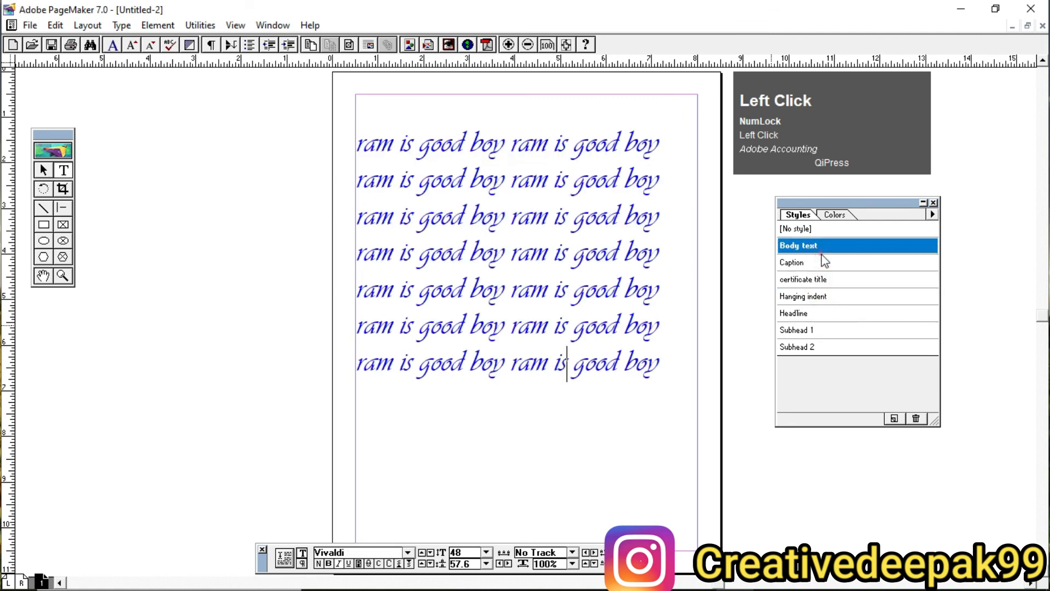
pyautogui.click(828, 299)
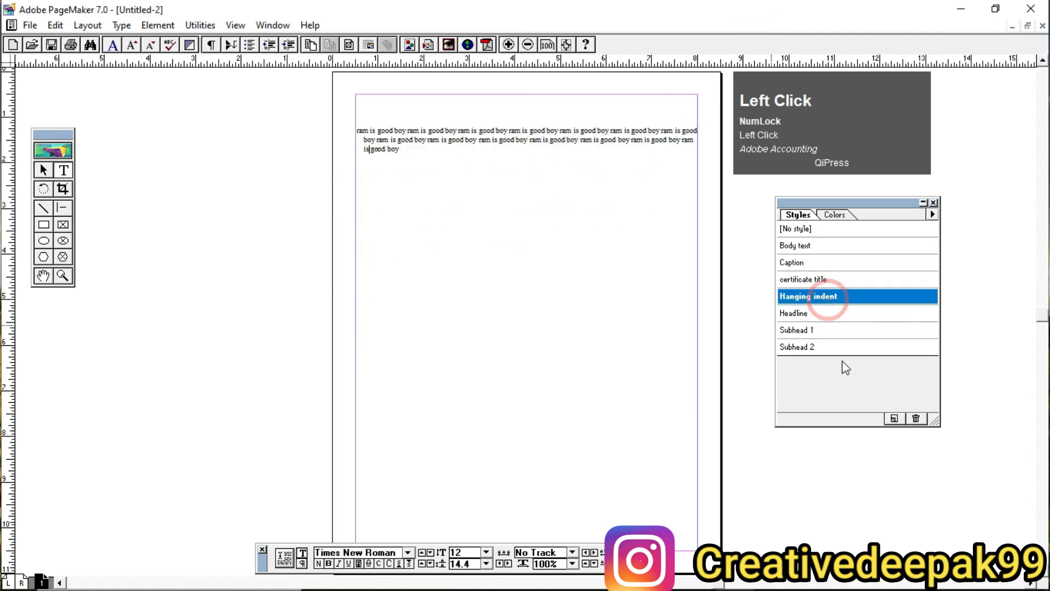
pyautogui.click(829, 280)
pyautogui.click(857, 314)
pyautogui.click(834, 265)
pyautogui.click(838, 314)
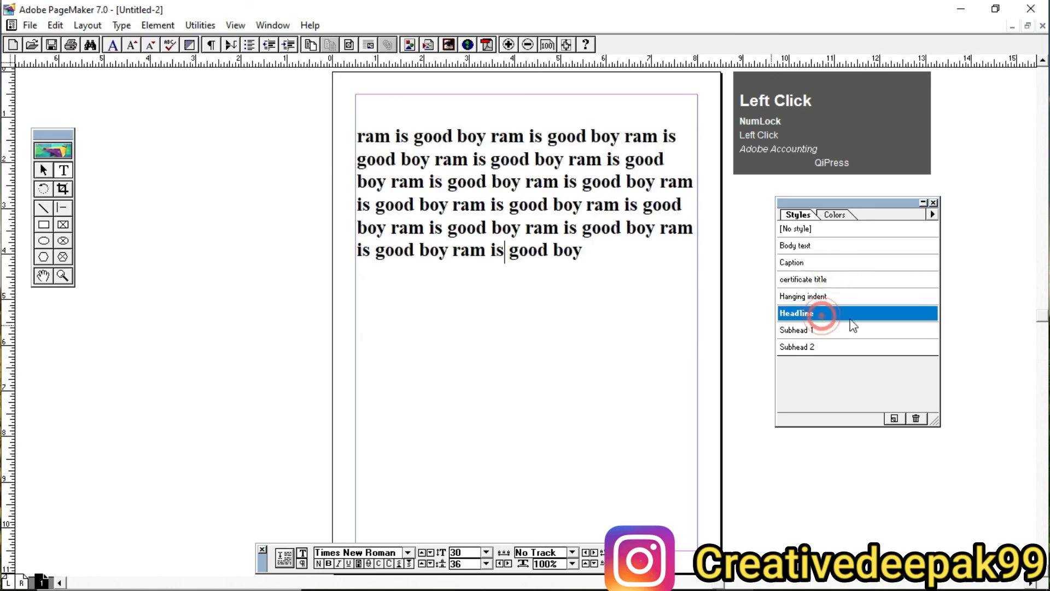
pyautogui.click(859, 294)
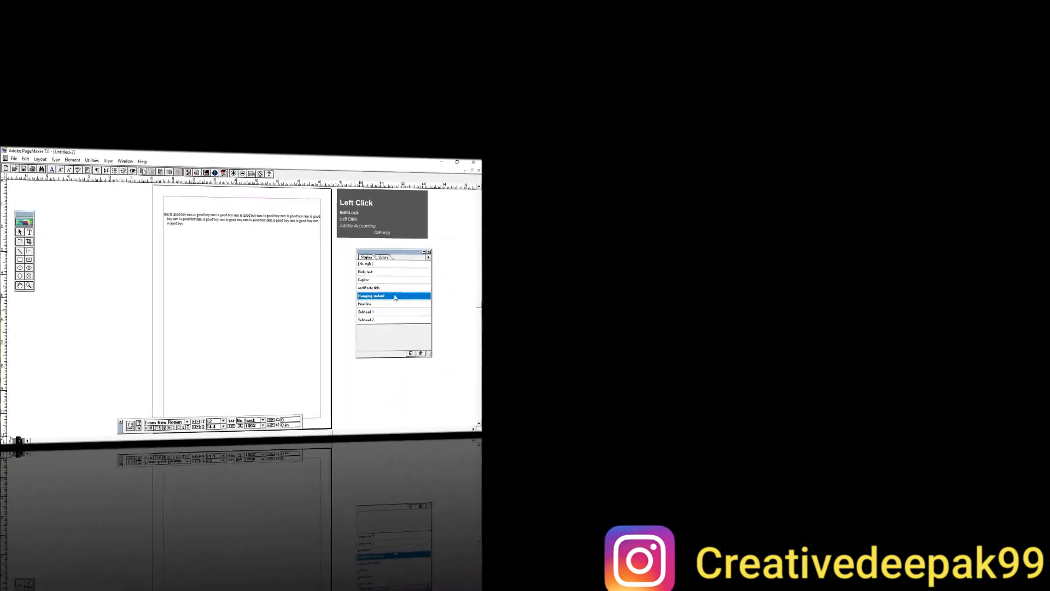